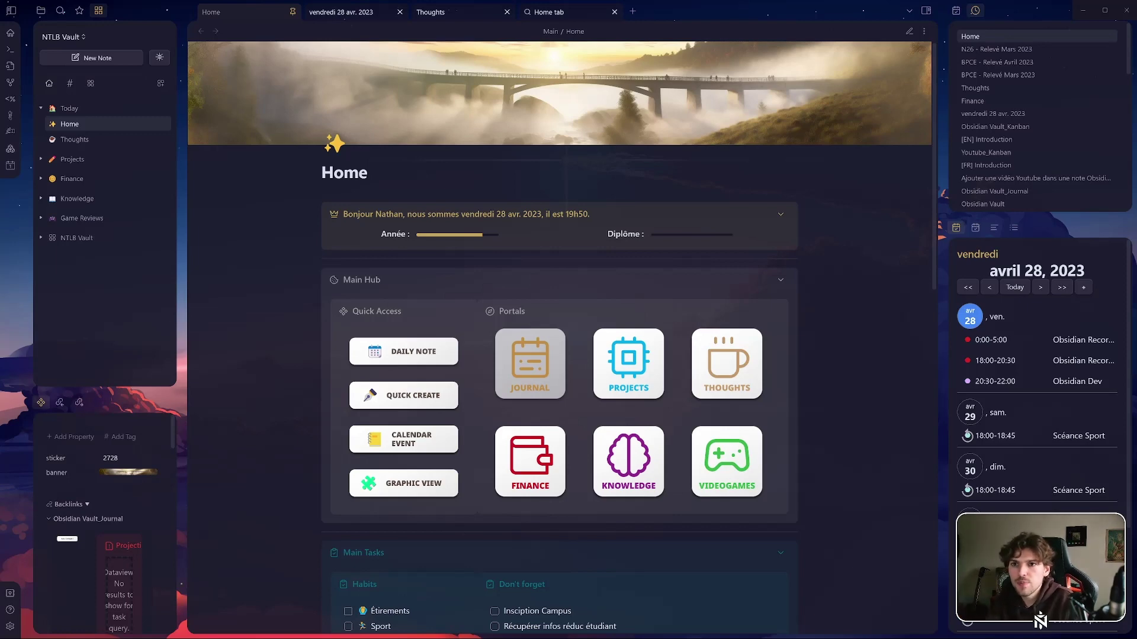
# - Fold the Home greeting callout, toggle Main Hub and Main Tasks, and open the daily note 'vendredi 28 avr. 2023'
pyautogui.click(782, 215)
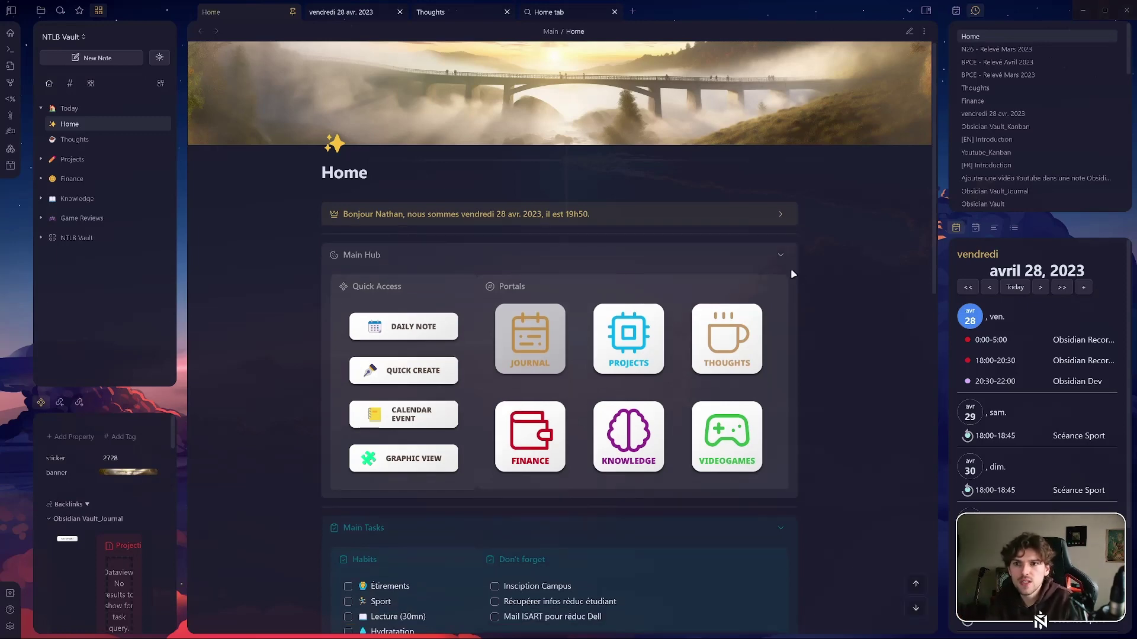
pyautogui.click(781, 254)
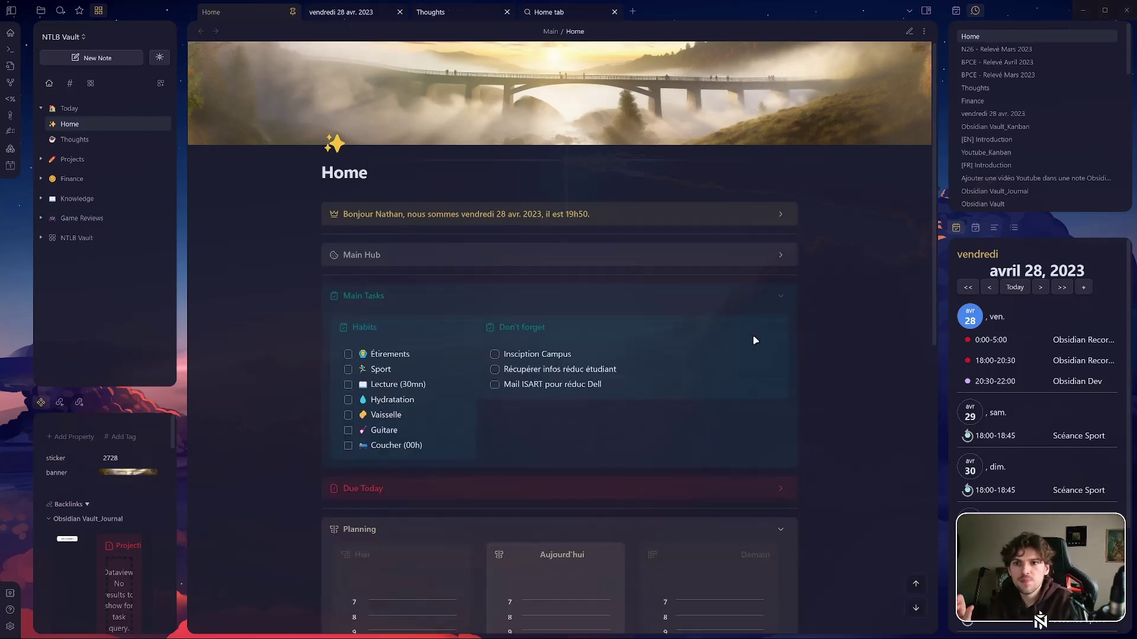
pyautogui.click(781, 295)
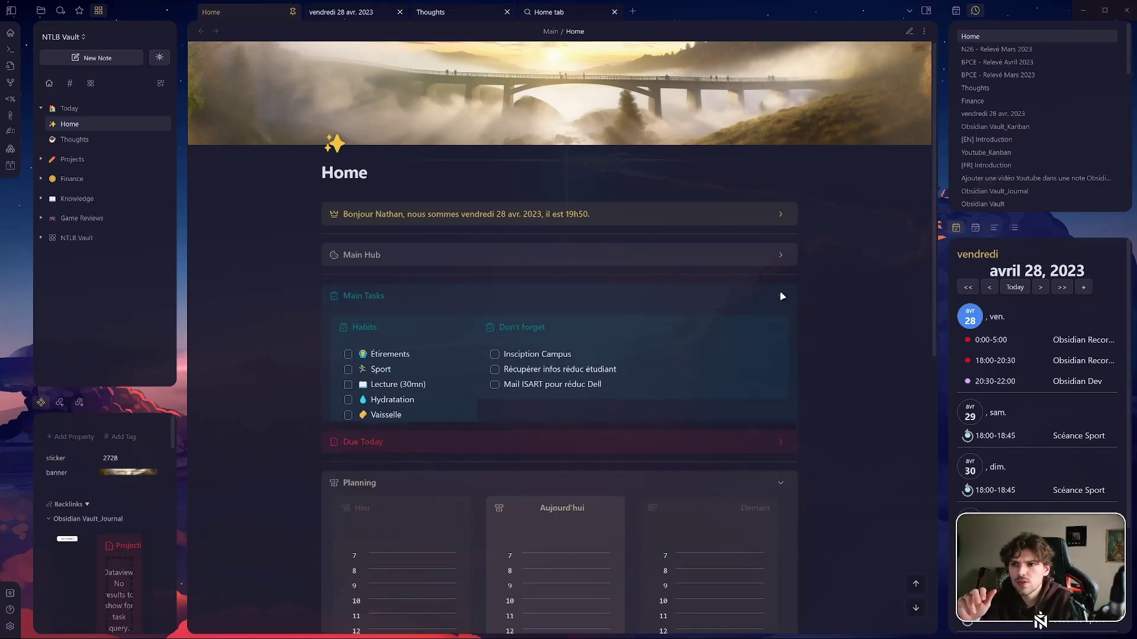
pyautogui.click(781, 295)
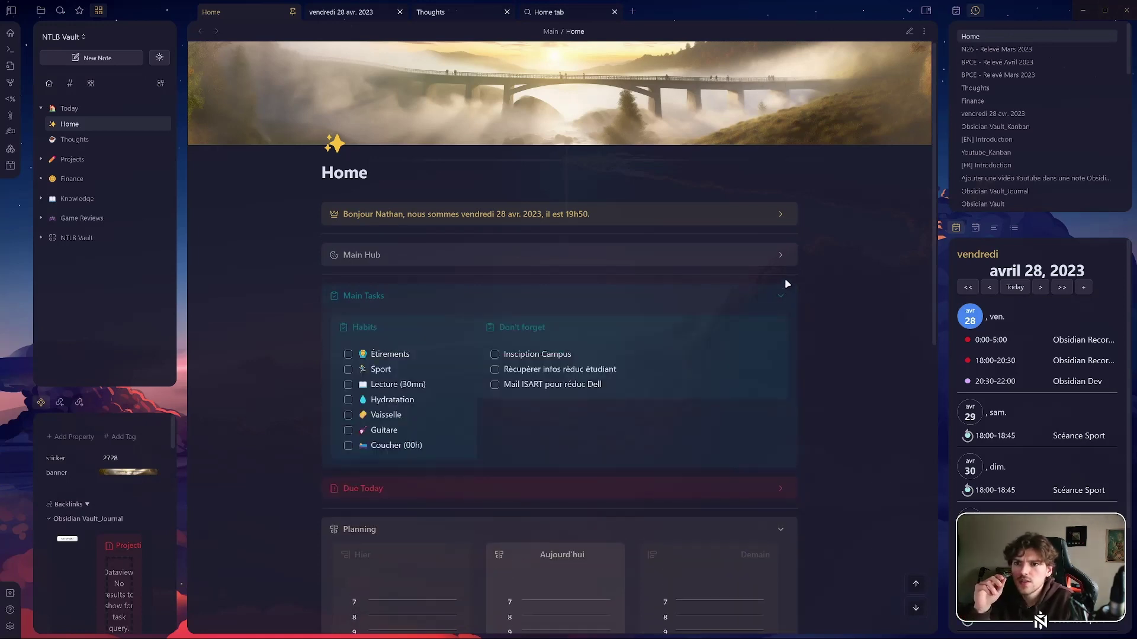
pyautogui.click(778, 255)
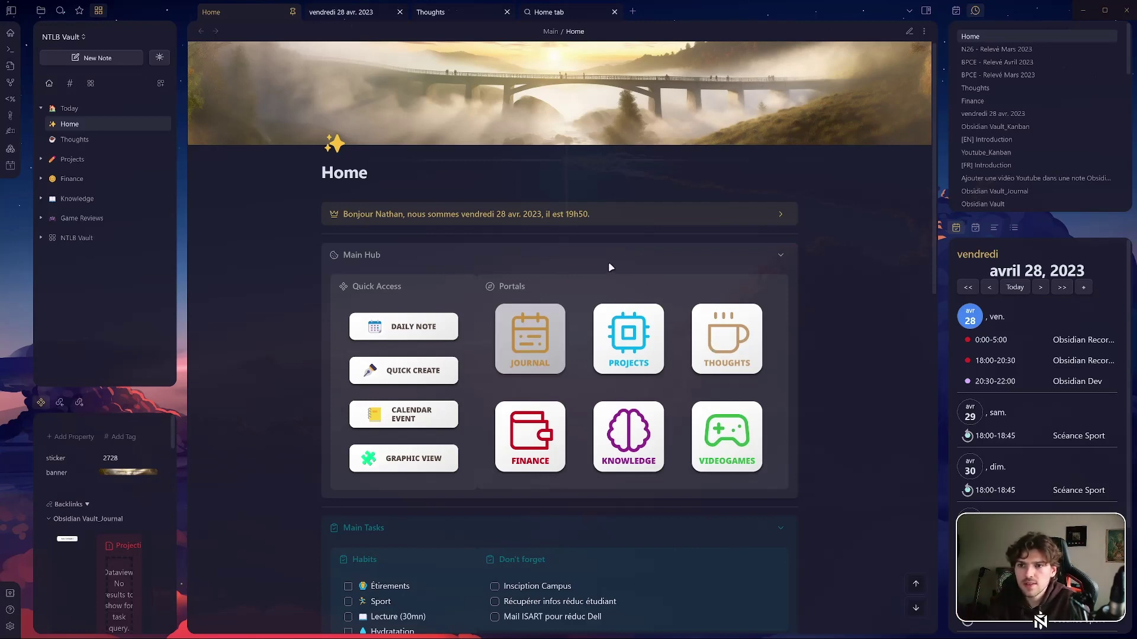
pyautogui.click(588, 344)
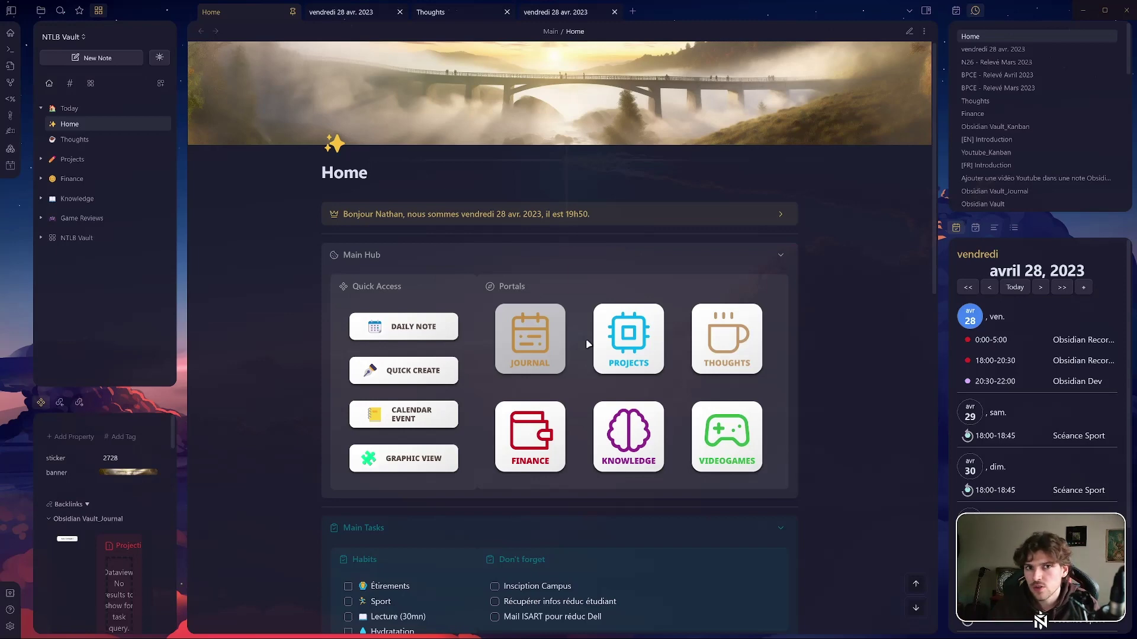
pyautogui.click(415, 334)
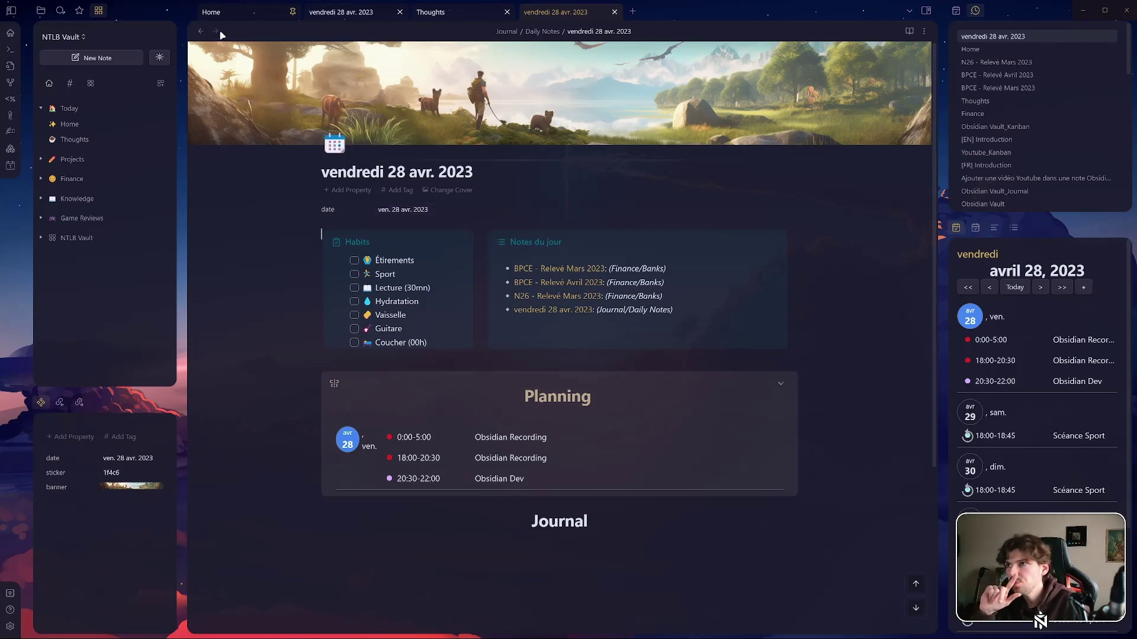
pyautogui.click(213, 13)
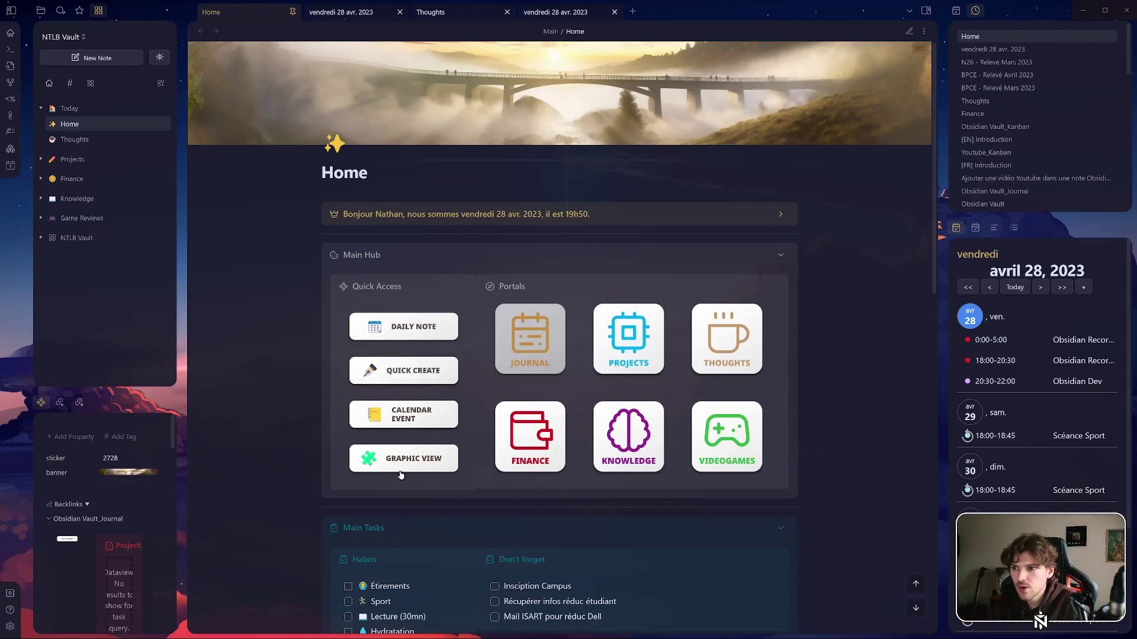
pyautogui.click(425, 426)
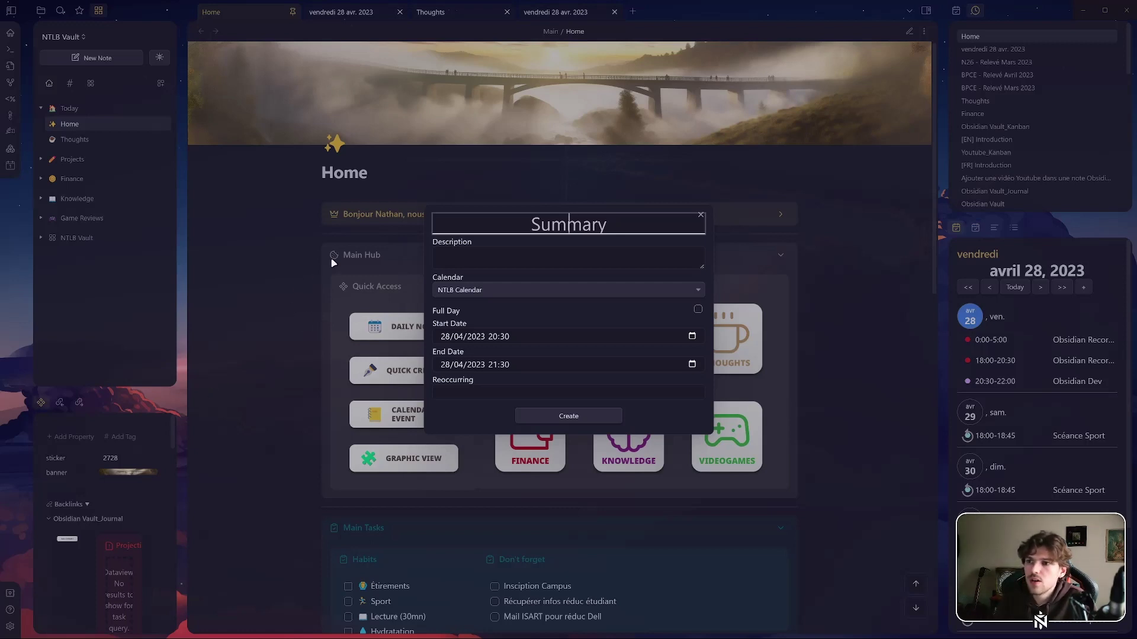
pyautogui.click(809, 334)
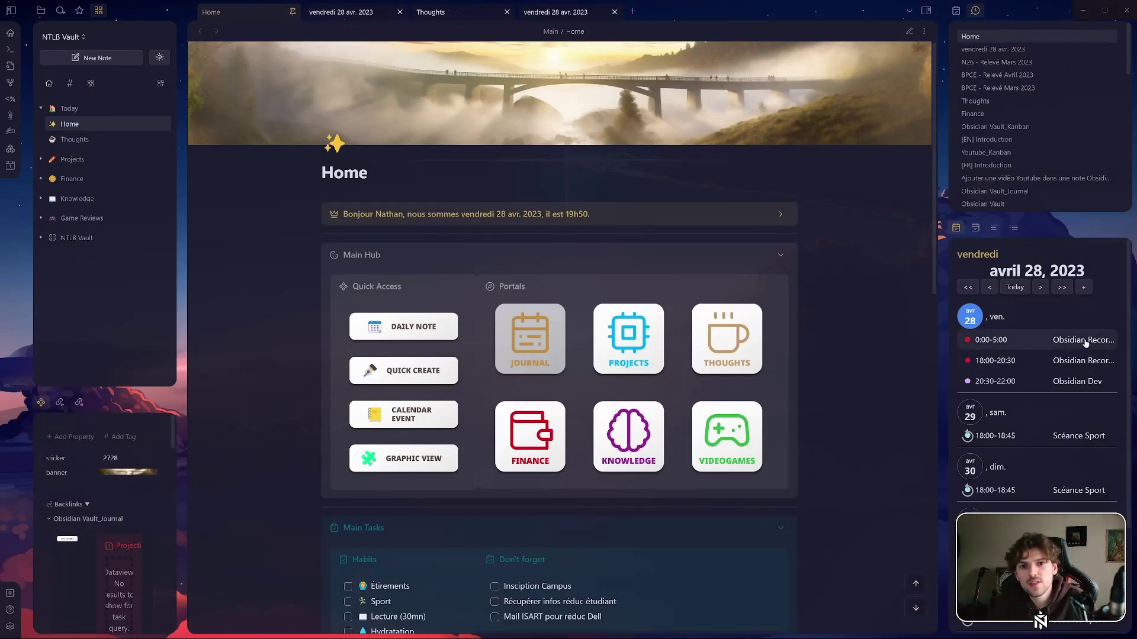
pyautogui.click(1047, 338)
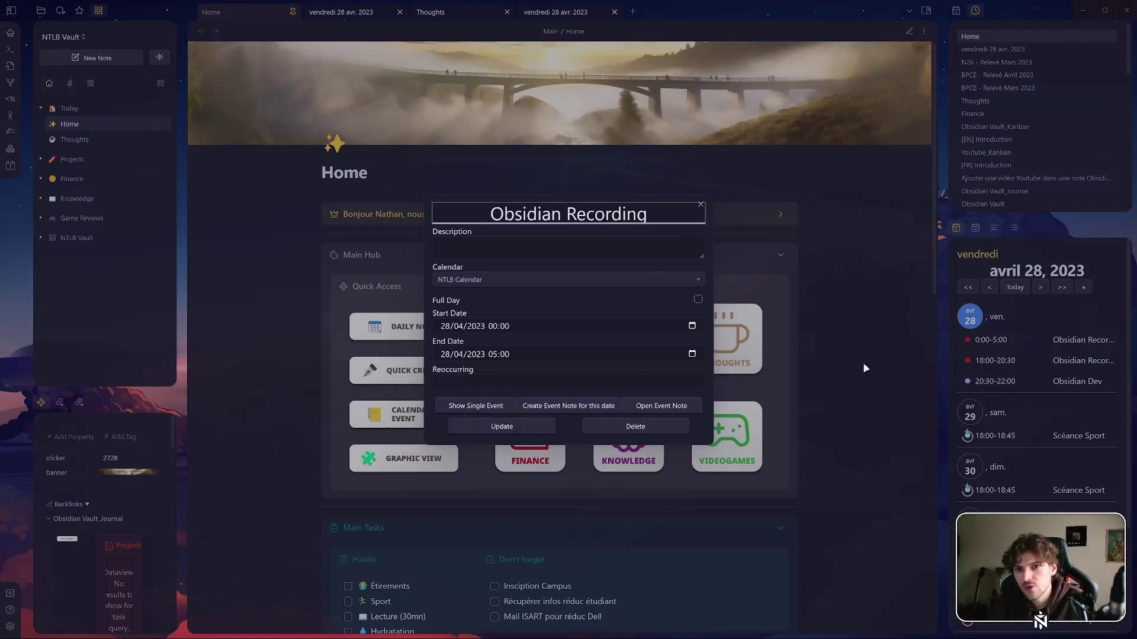
pyautogui.click(887, 335)
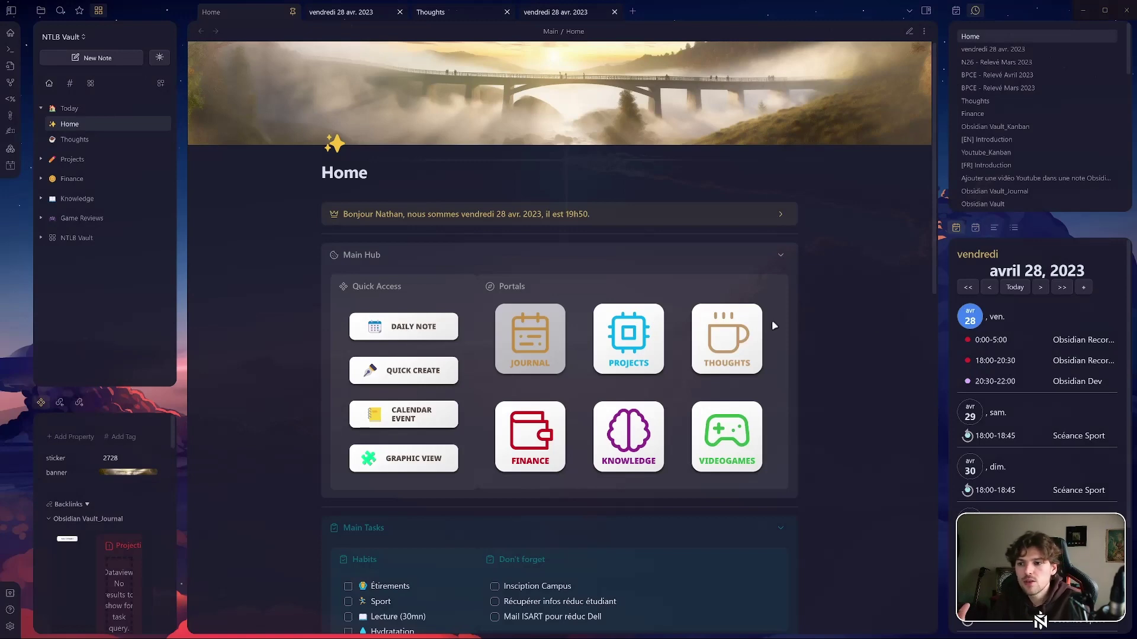
pyautogui.scroll(-4, 725, 400)
pyautogui.scroll(3, 787, 380)
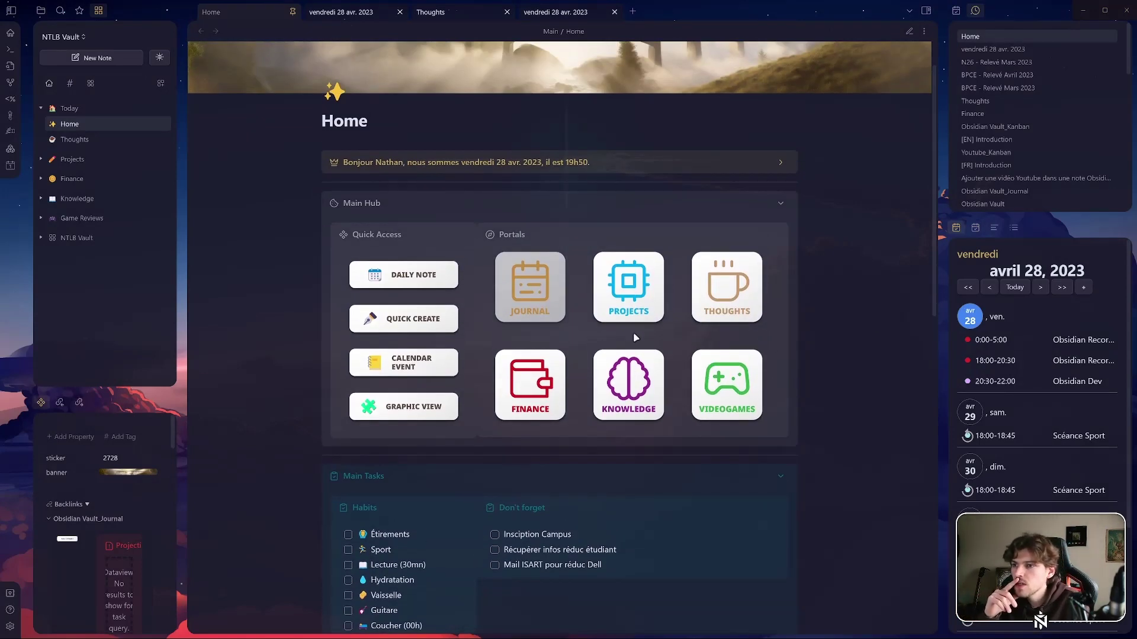
# - Open the vault's graph view and open the Obsidian Vault note from its node
pyautogui.click(386, 413)
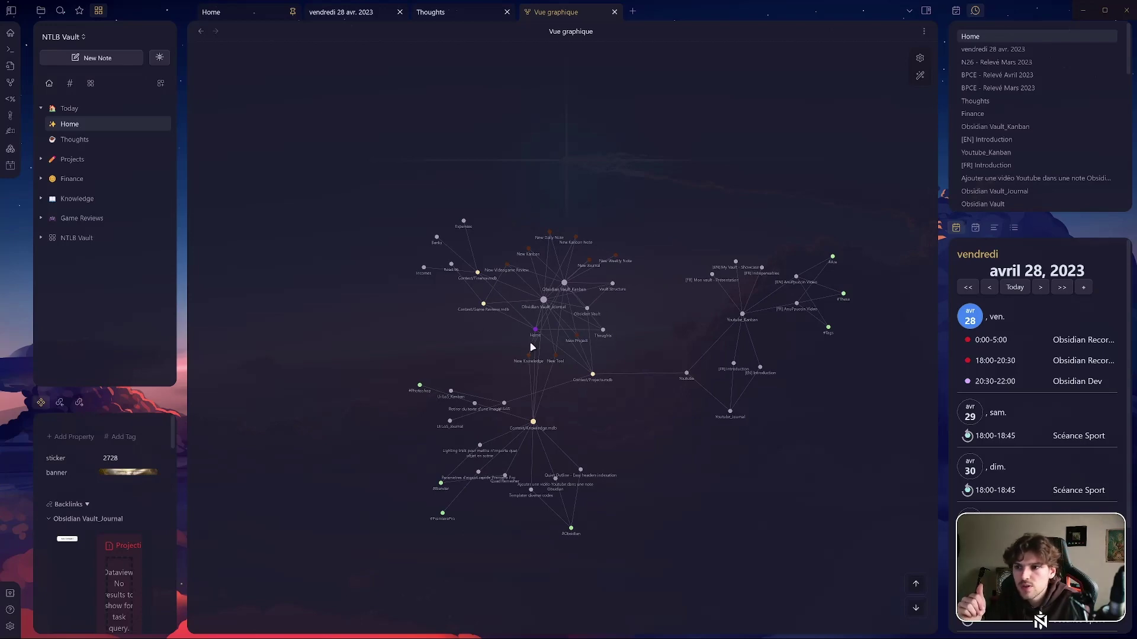
pyautogui.scroll(5, 531, 337)
pyautogui.scroll(-5, 527, 279)
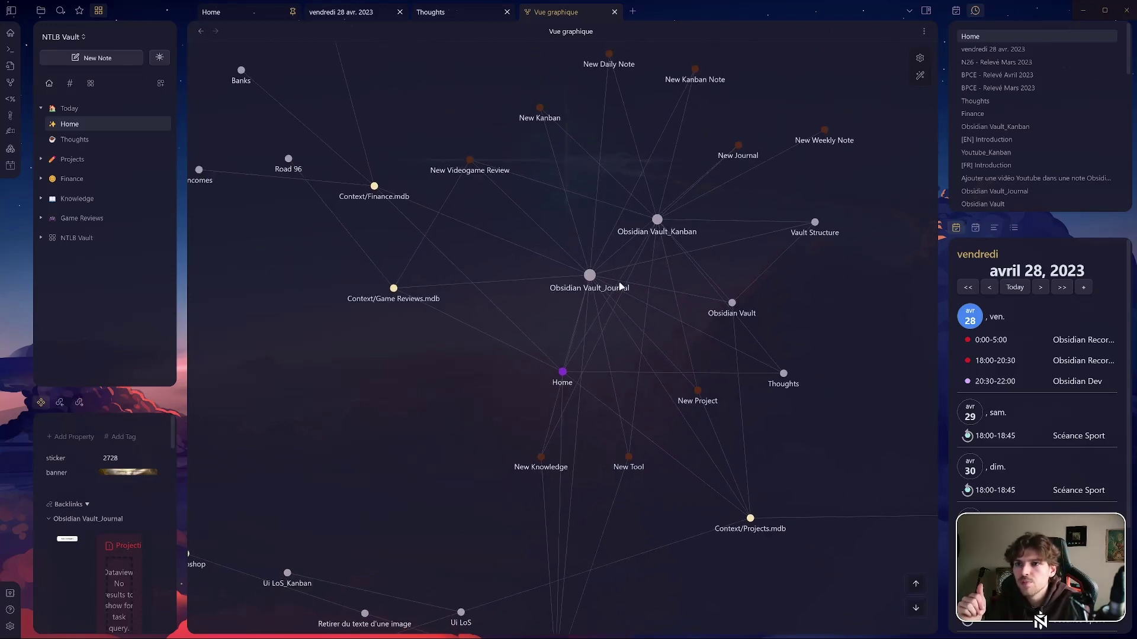
pyautogui.scroll(2, 648, 354)
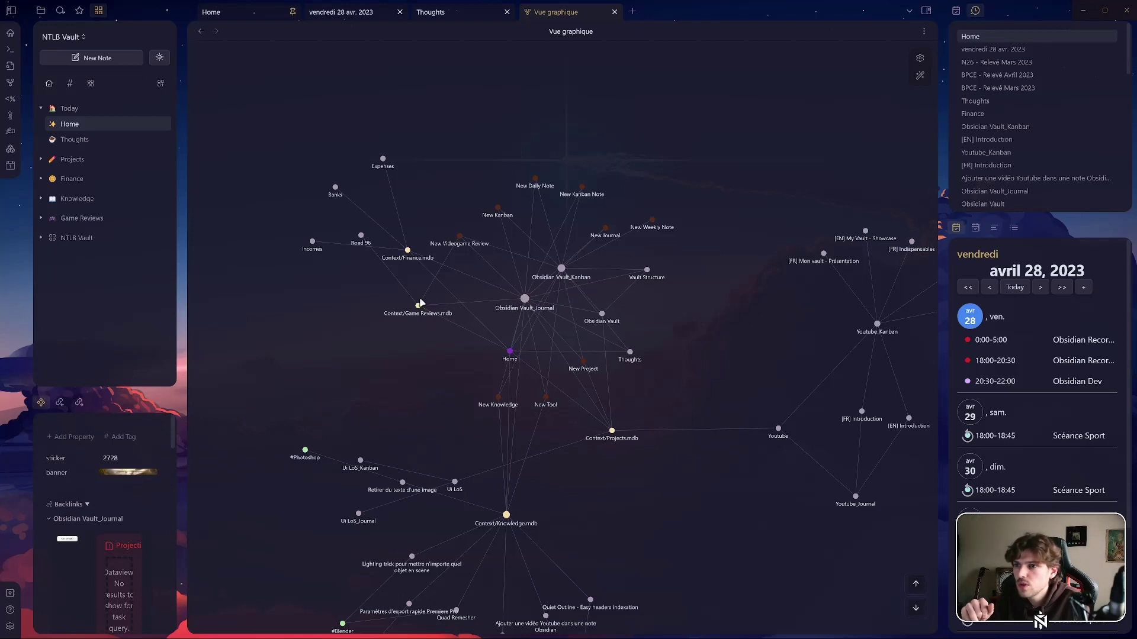
pyautogui.click(602, 315)
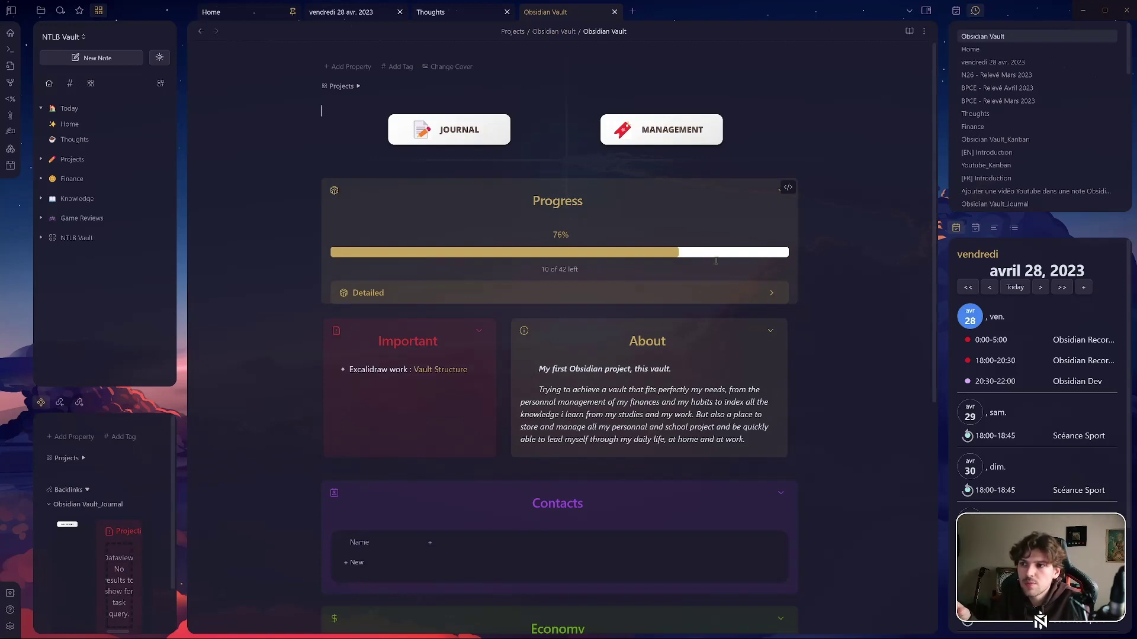
pyautogui.click(295, 376)
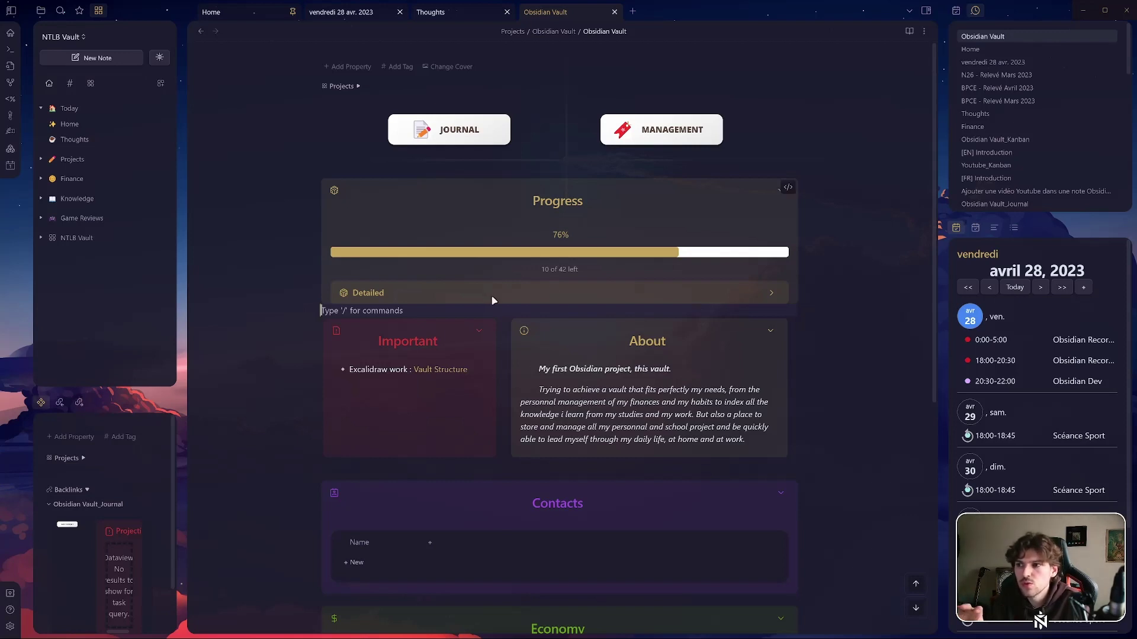
pyautogui.click(439, 371)
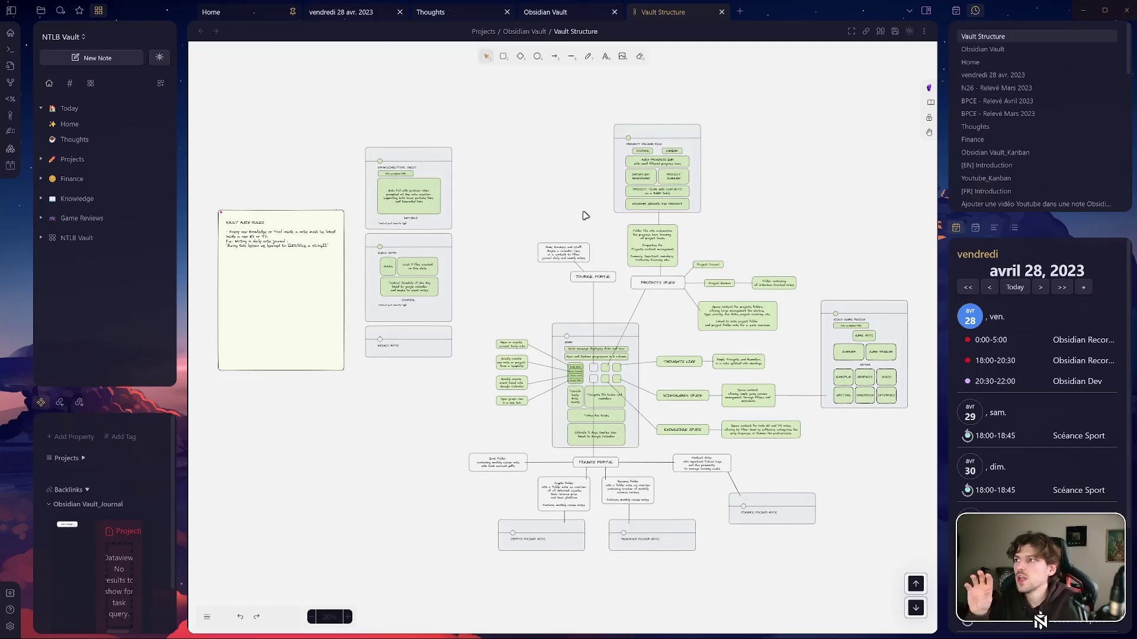
pyautogui.hscroll(3, 891, 360)
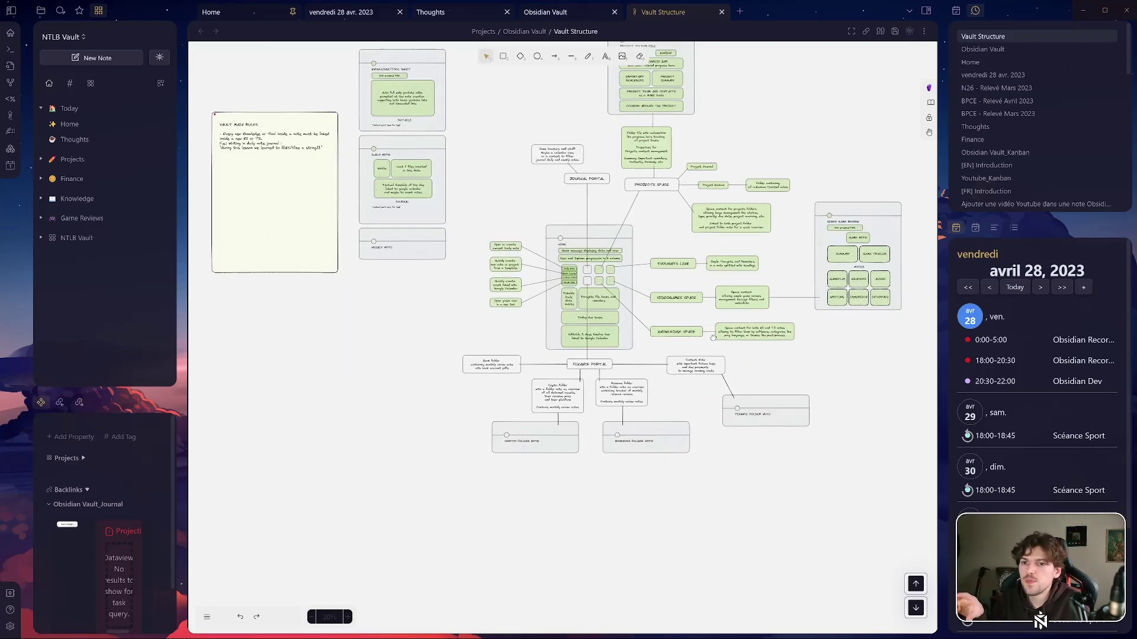
pyautogui.scroll(-4, 571, 312)
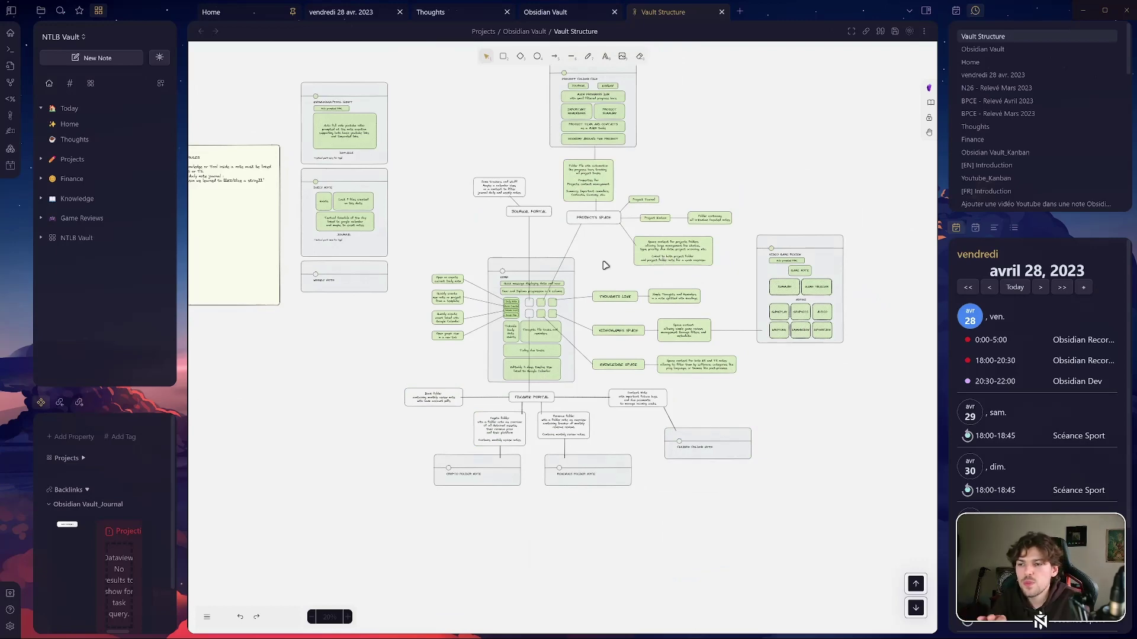
pyautogui.hscroll(-2, 483, 258)
pyautogui.scroll(5, 478, 350)
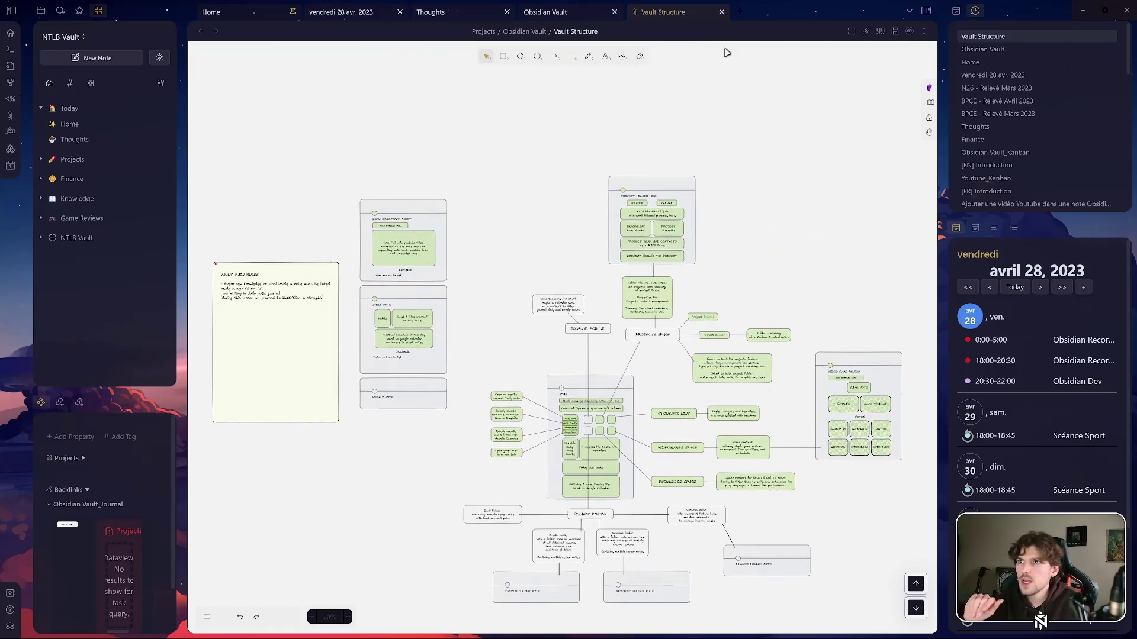
pyautogui.click(722, 12)
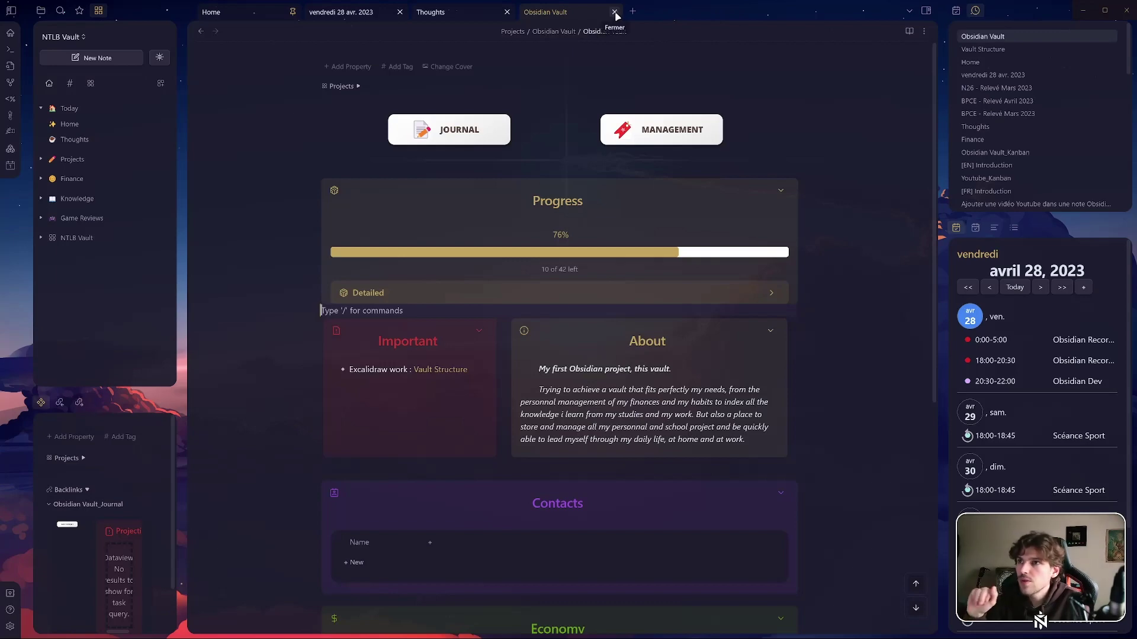
# - From Home, start a new note from the New Project template named 'Videotest'
pyautogui.click(239, 12)
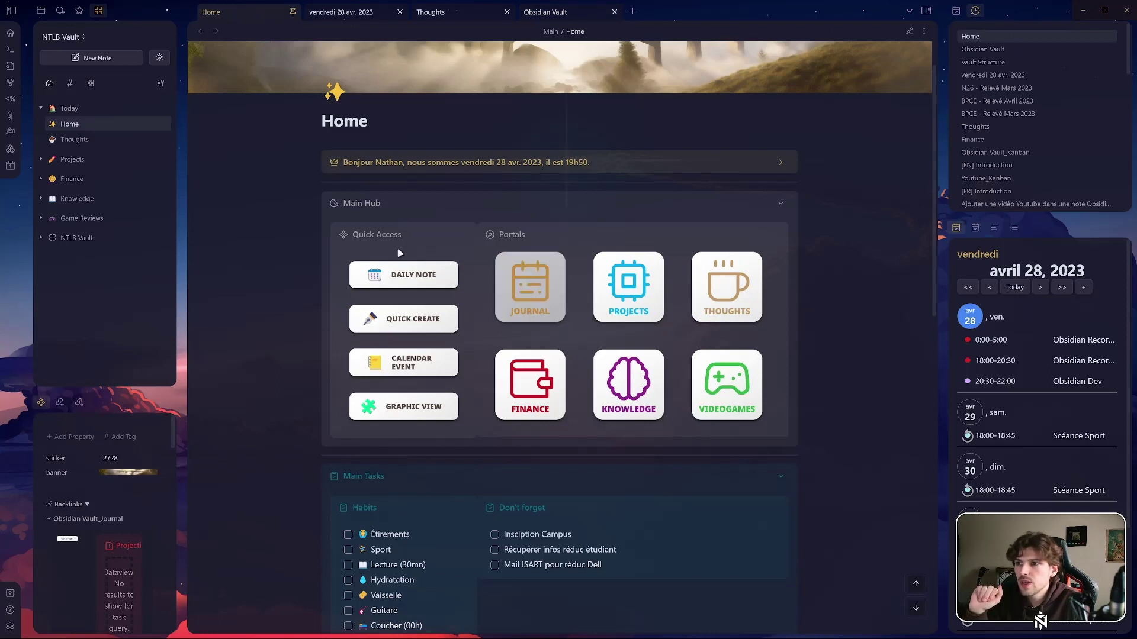
pyautogui.click(400, 324)
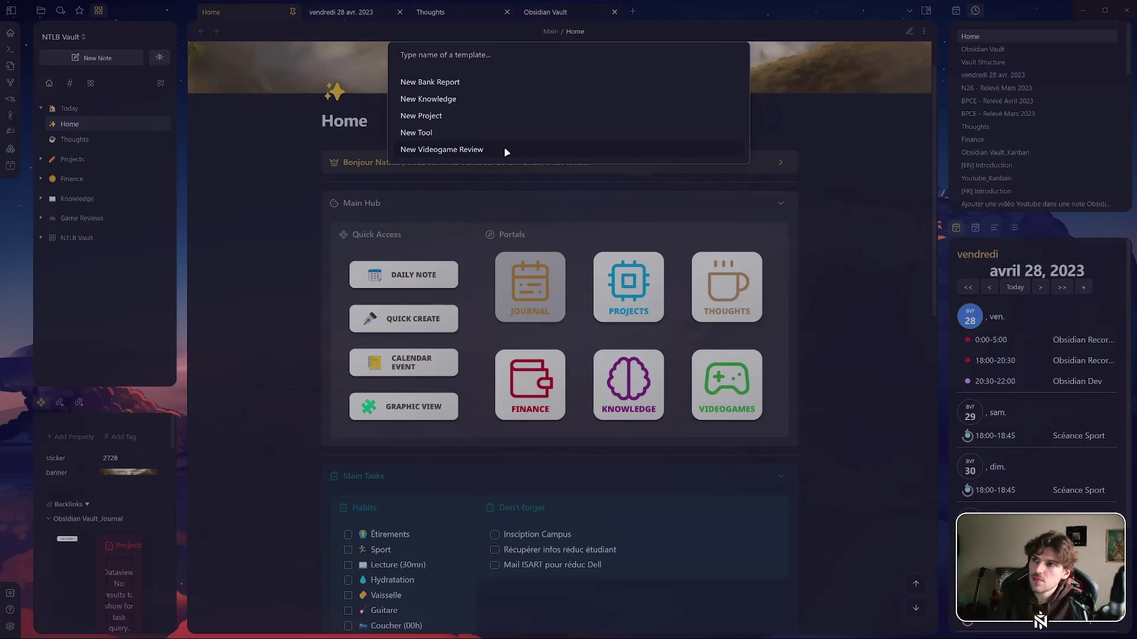
pyautogui.click(469, 118)
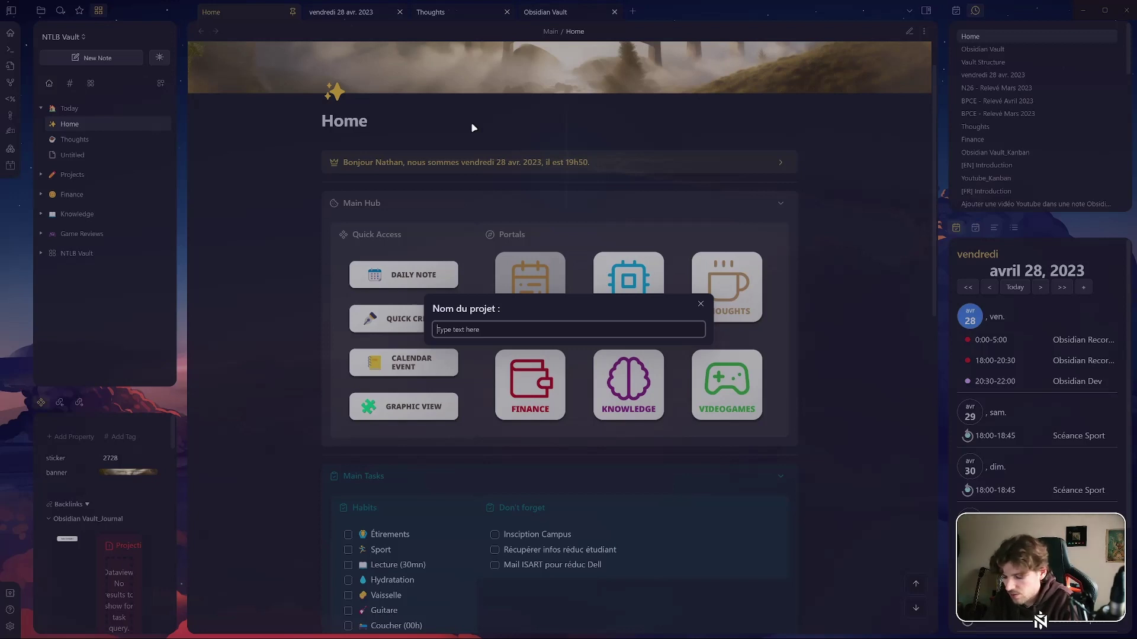
pyautogui.write('Videotest')
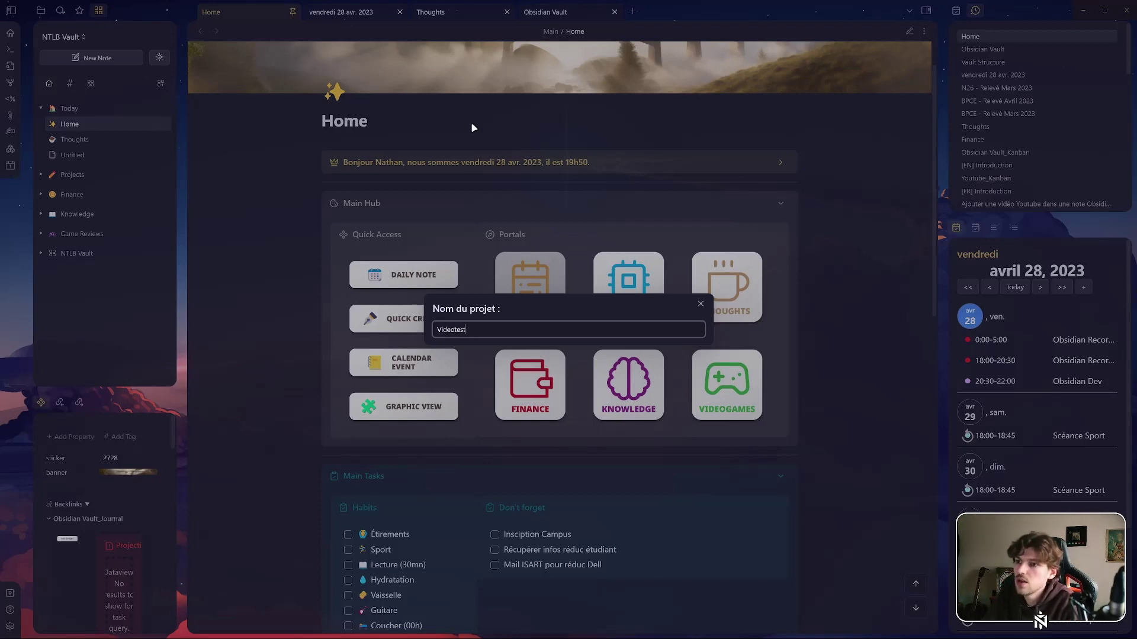
pyautogui.press('Return')
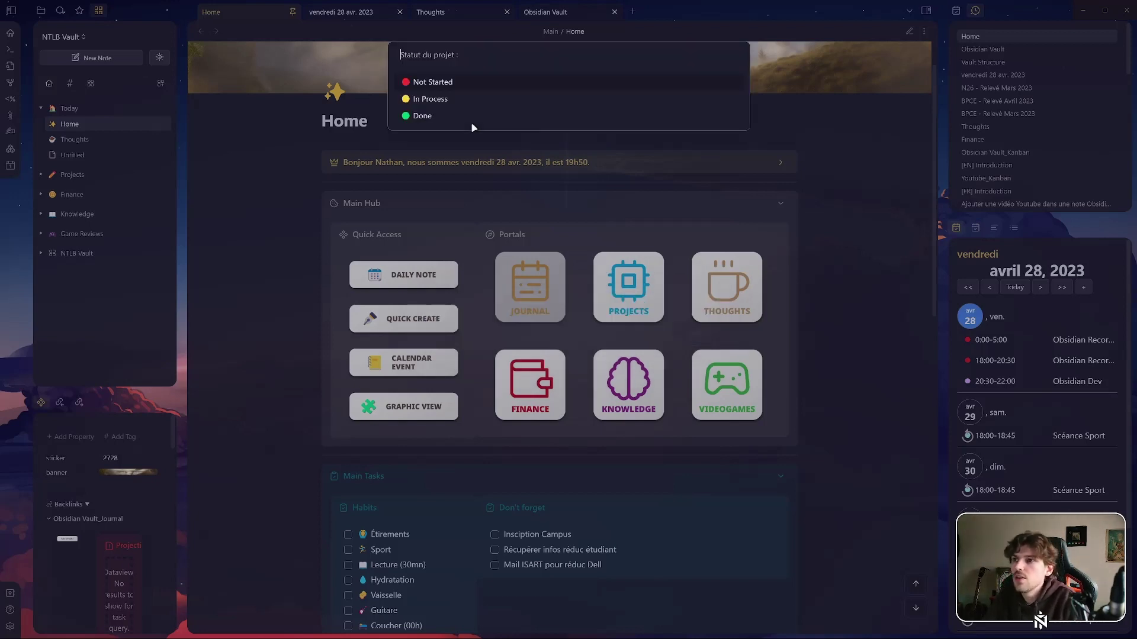
# - Set status Not Started, type Personal, priority Low, and paste the banner image link
pyautogui.click(531, 82)
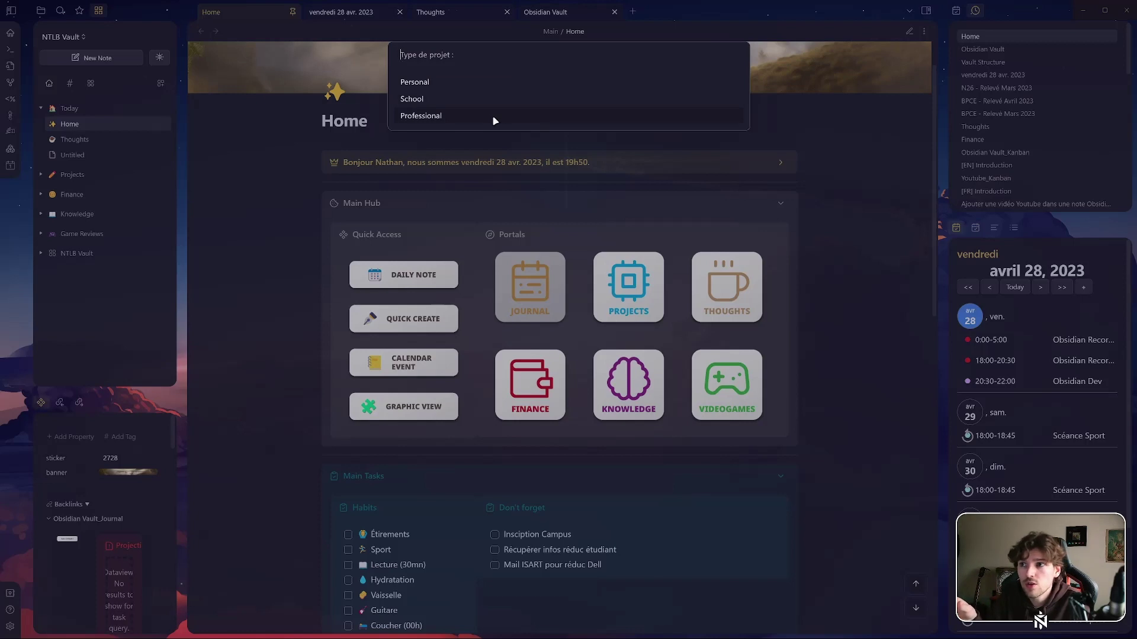
pyautogui.click(489, 83)
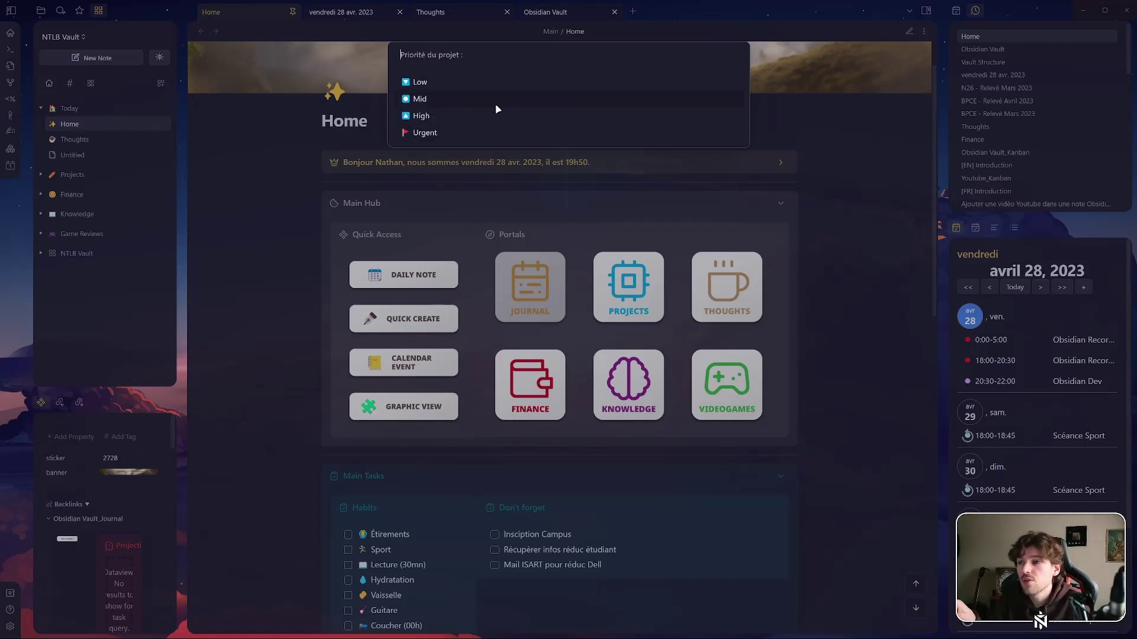
pyautogui.click(490, 87)
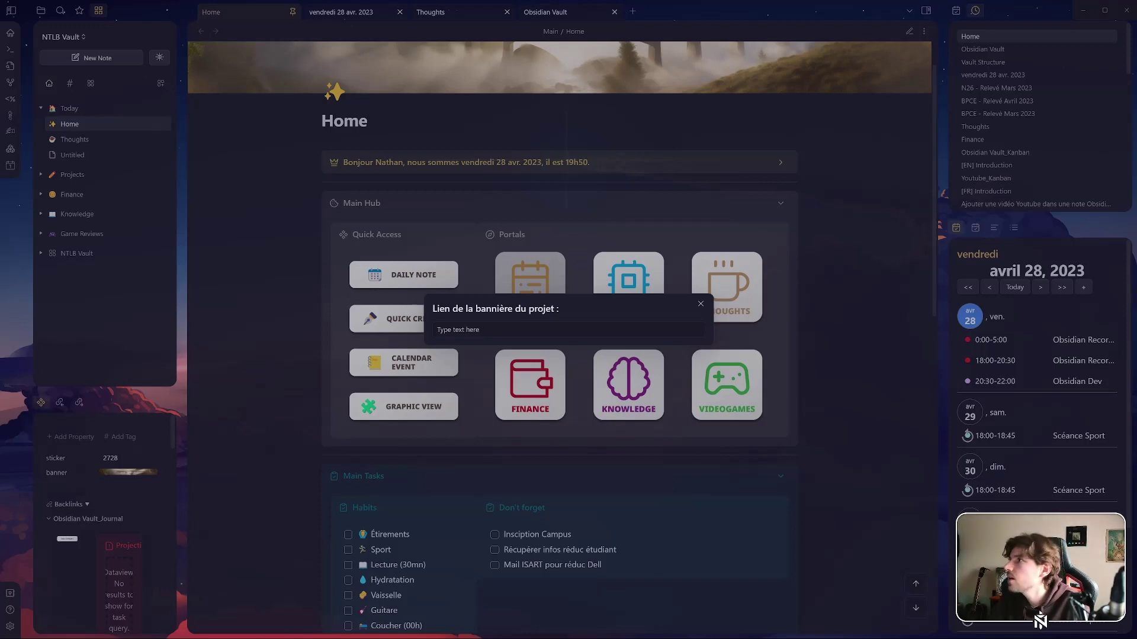
pyautogui.click(523, 330)
pyautogui.hotkey('ctrl', 'v')
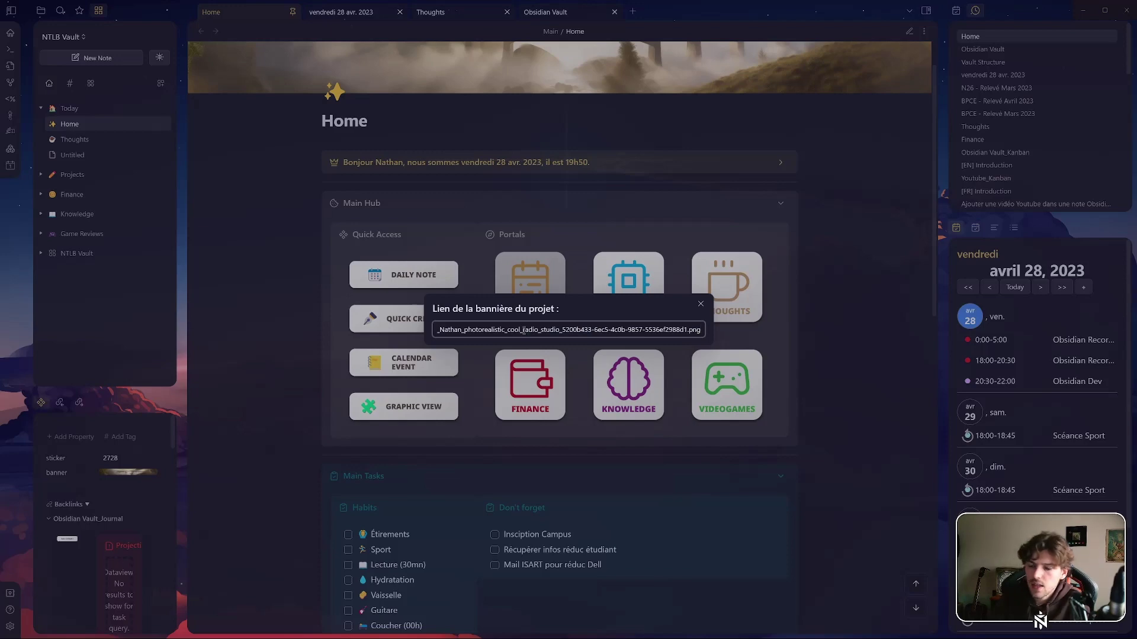
pyautogui.press('Return')
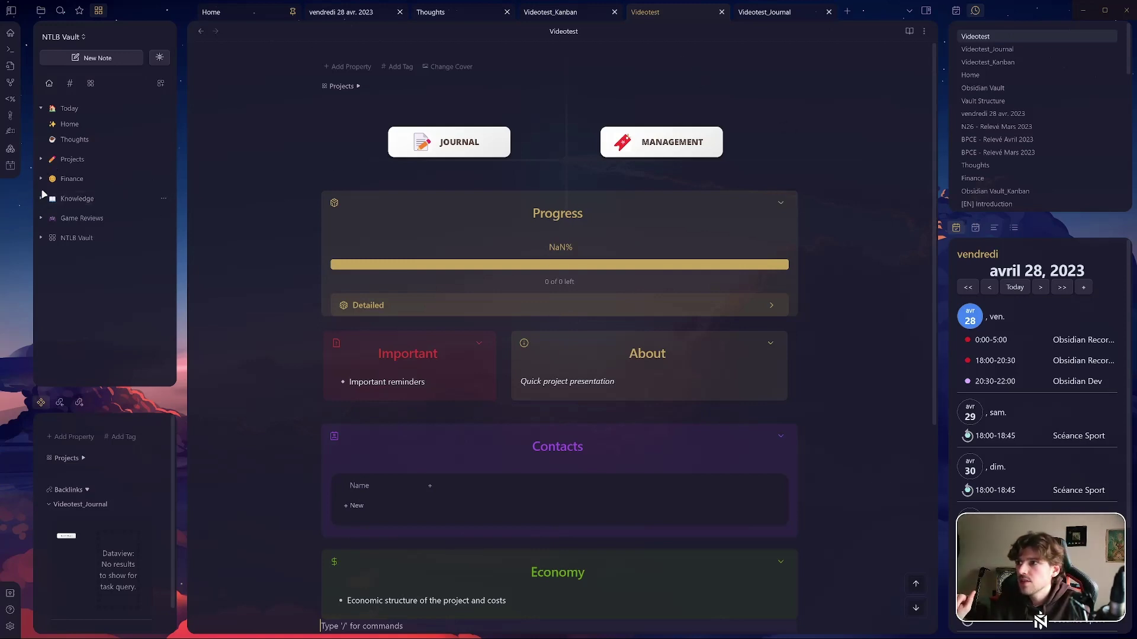
# - Expand the Projects folder, close the duplicate Videotest tab and reopen the Videotest project note
pyautogui.click(39, 161)
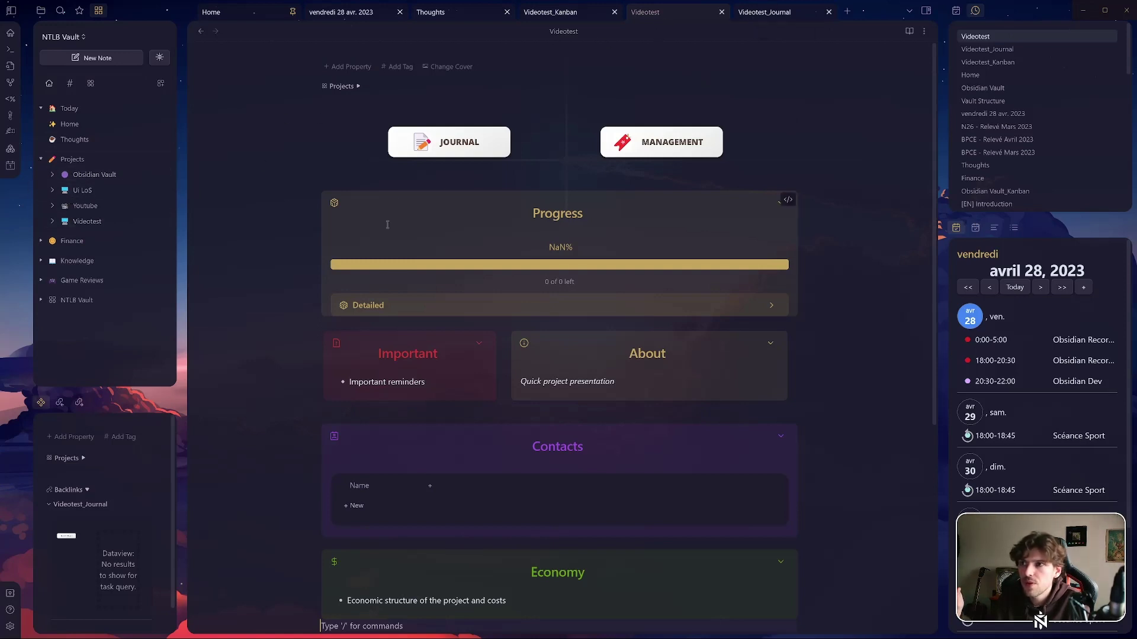
pyautogui.click(722, 12)
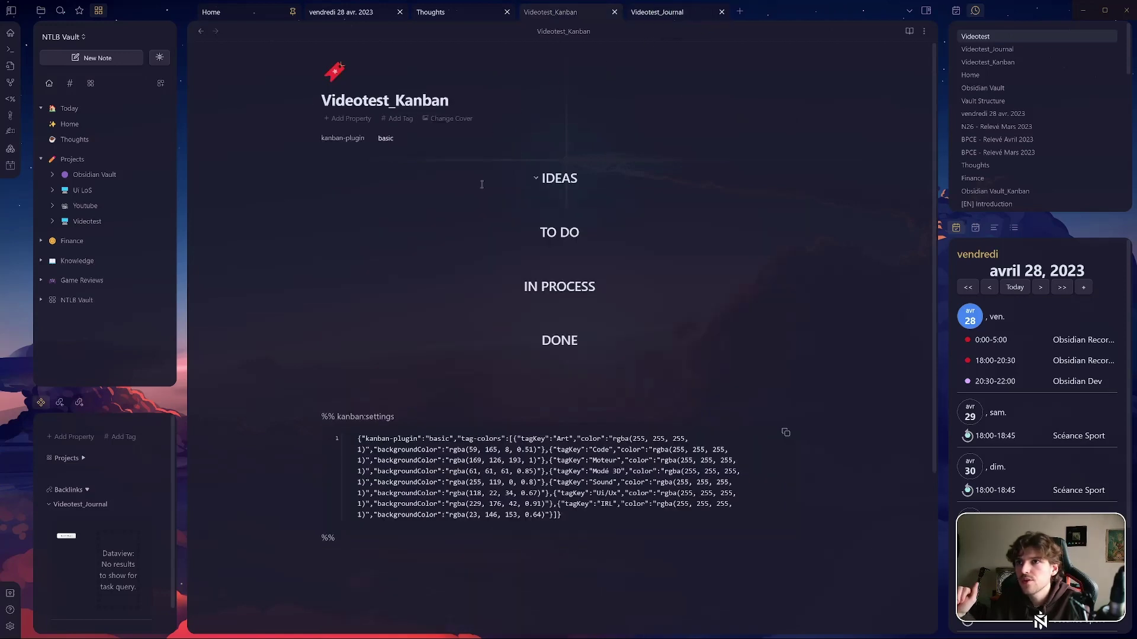
pyautogui.click(79, 222)
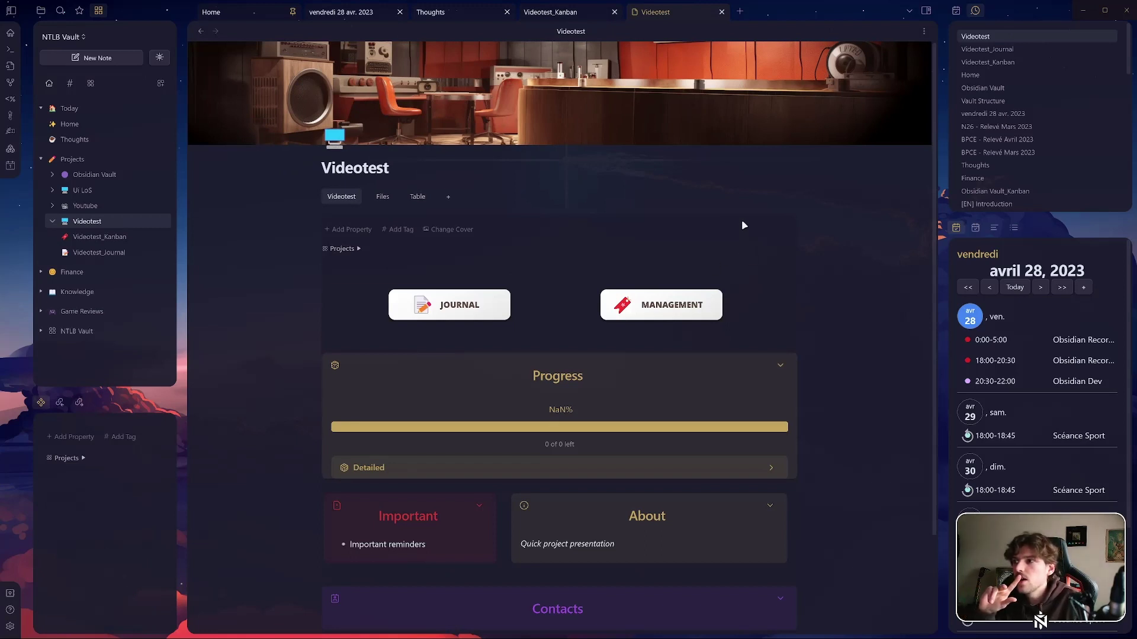
pyautogui.click(83, 225)
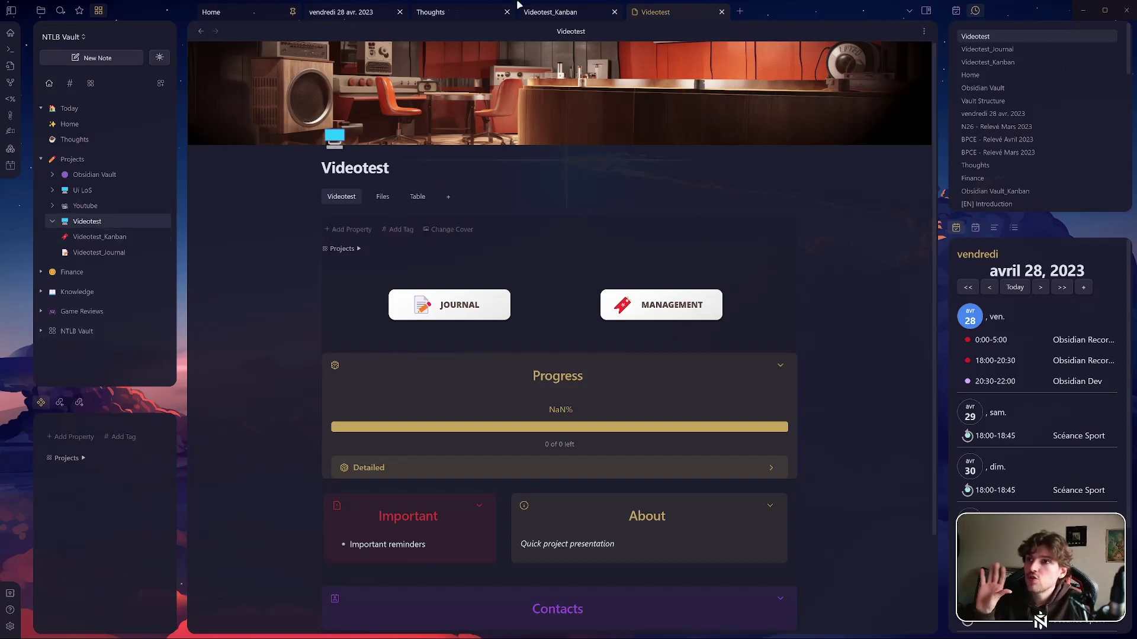
# - Close the extra Videotest_Kanban tab, view the Kanban board, then open Videotest_Journal
pyautogui.click(614, 12)
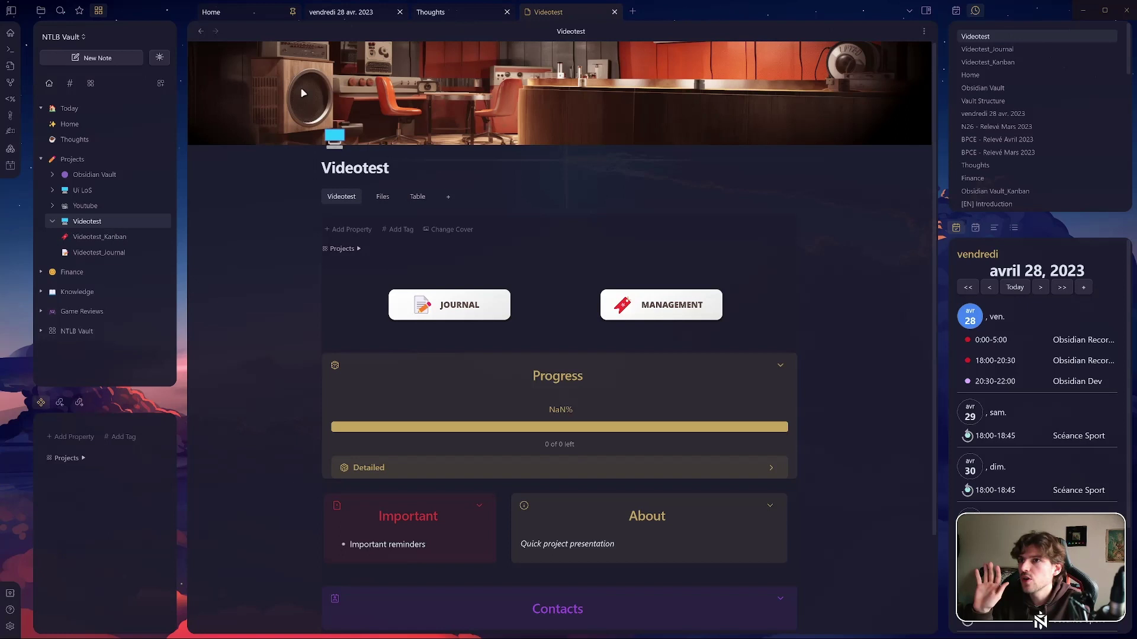
pyautogui.click(98, 237)
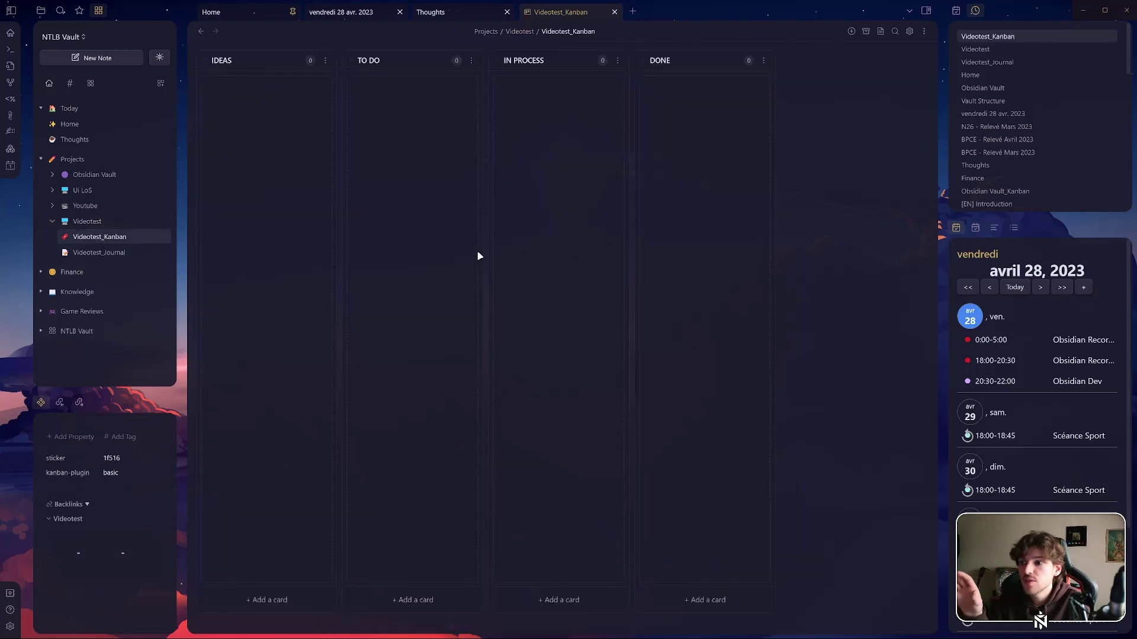
pyautogui.click(98, 252)
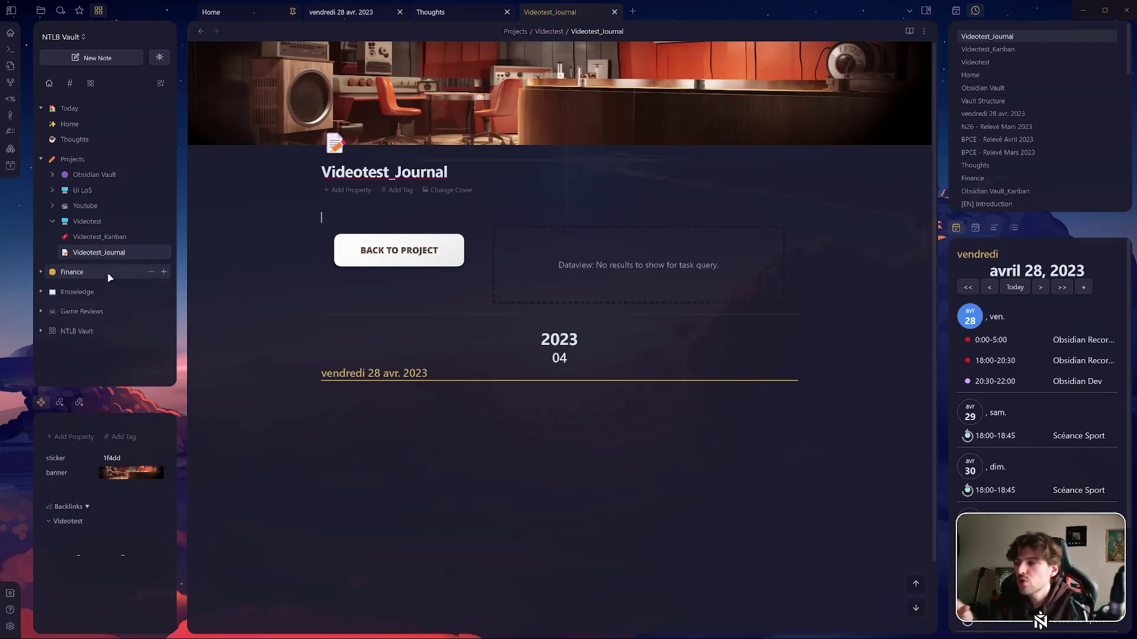
# - Open the Obsidian Vault project note, preview its management Kanban, and return to the project page
pyautogui.click(96, 177)
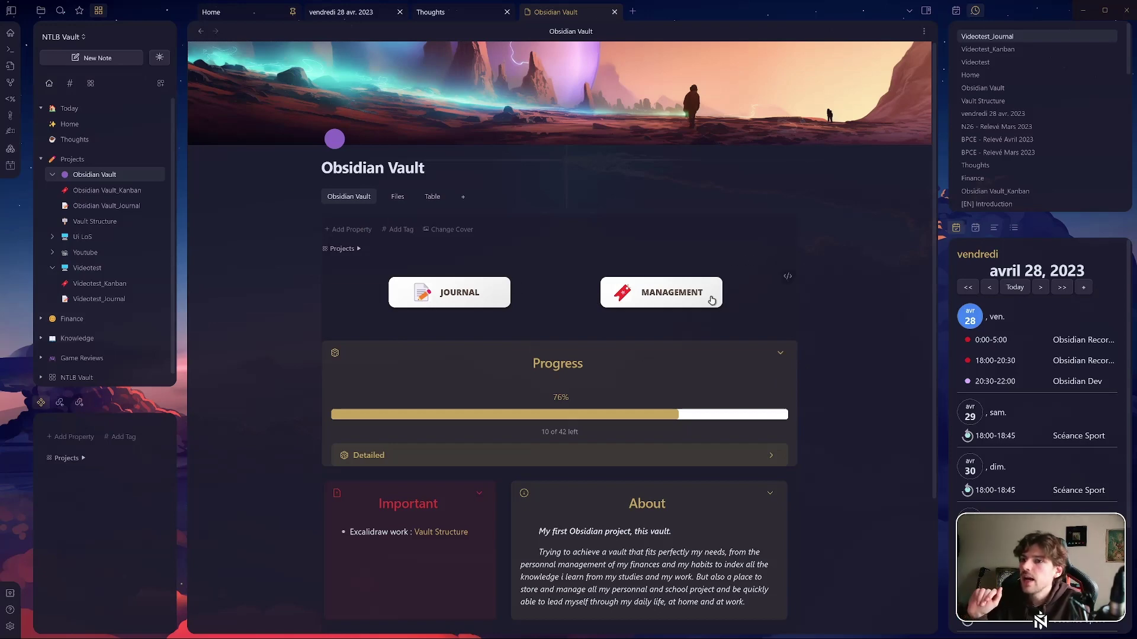
pyautogui.click(675, 296)
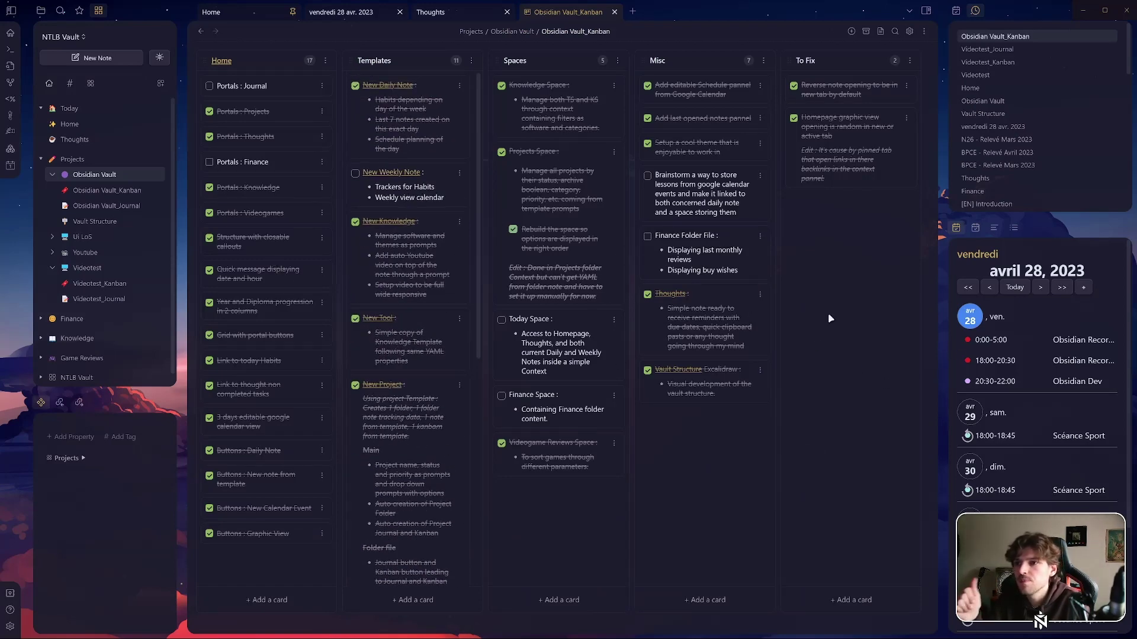
pyautogui.click(201, 31)
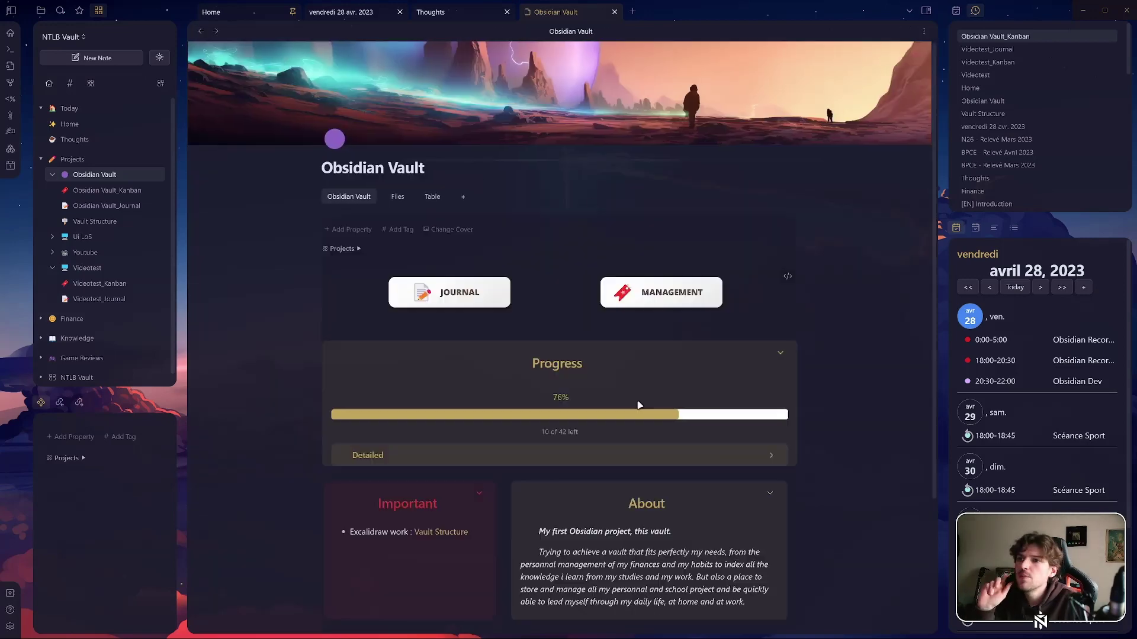
# - Browse the Obsidian Vault journal of updates, then open the Obsidian Vault_Kanban board
pyautogui.click(438, 292)
pyautogui.scroll(-15, 875, 458)
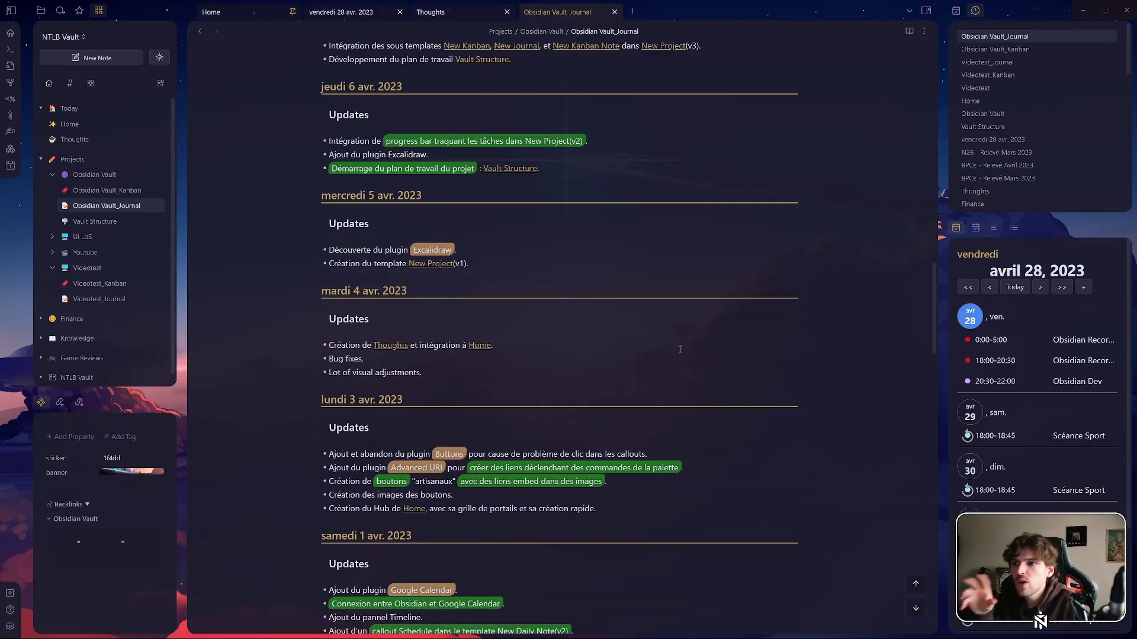
pyautogui.scroll(-5, 622, 362)
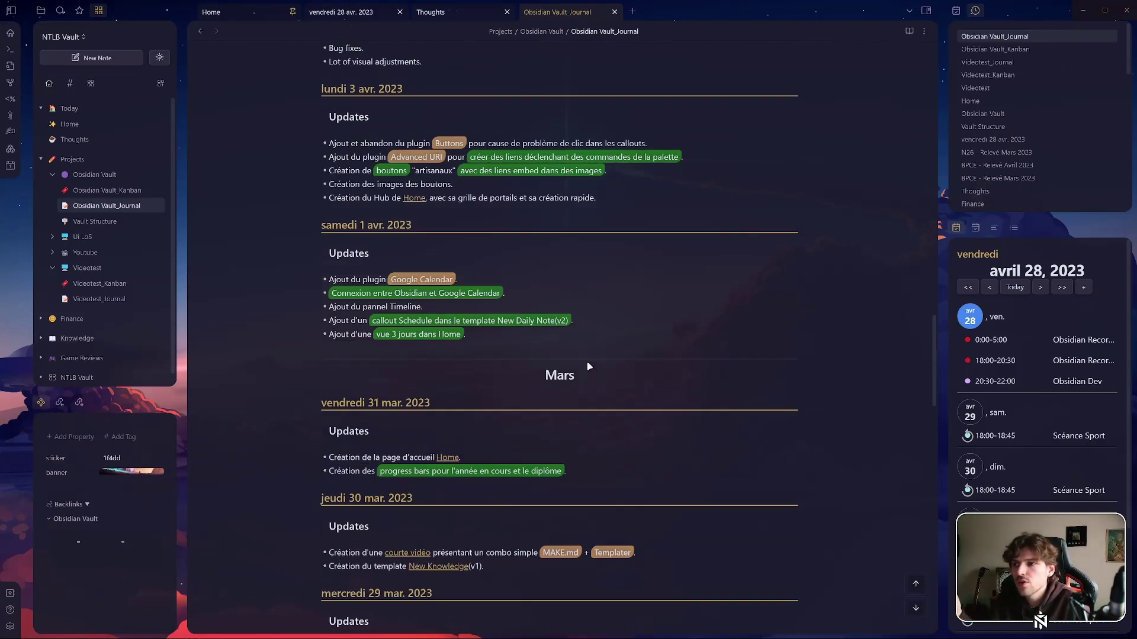
pyautogui.scroll(-5, 586, 365)
pyautogui.scroll(4, 593, 356)
pyautogui.scroll(-7, 312, 200)
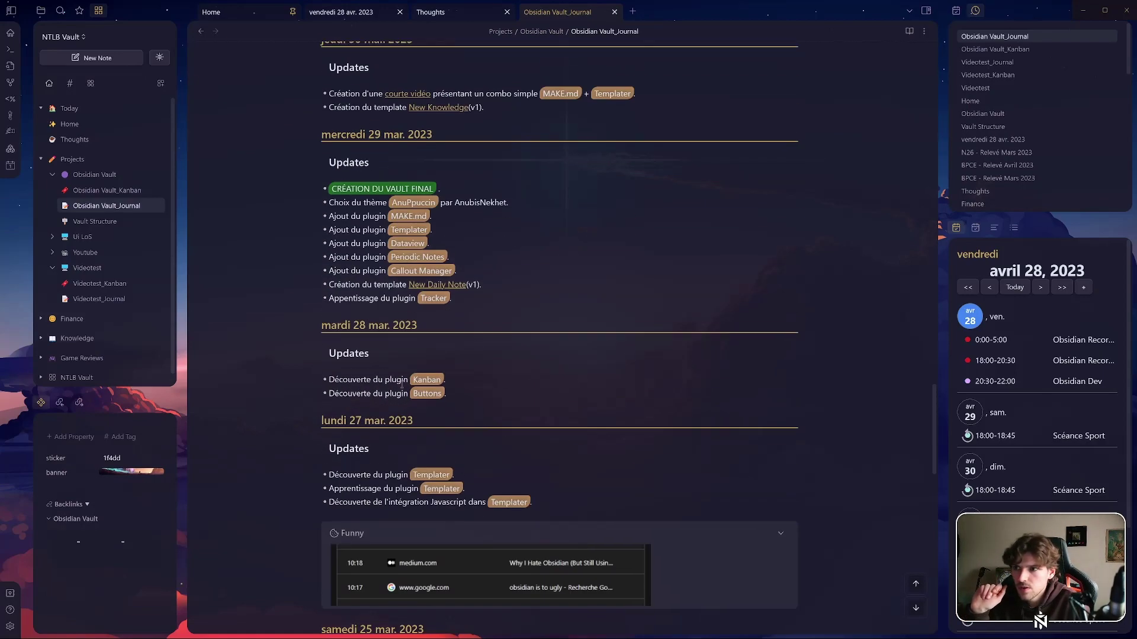
pyautogui.scroll(-12, 691, 405)
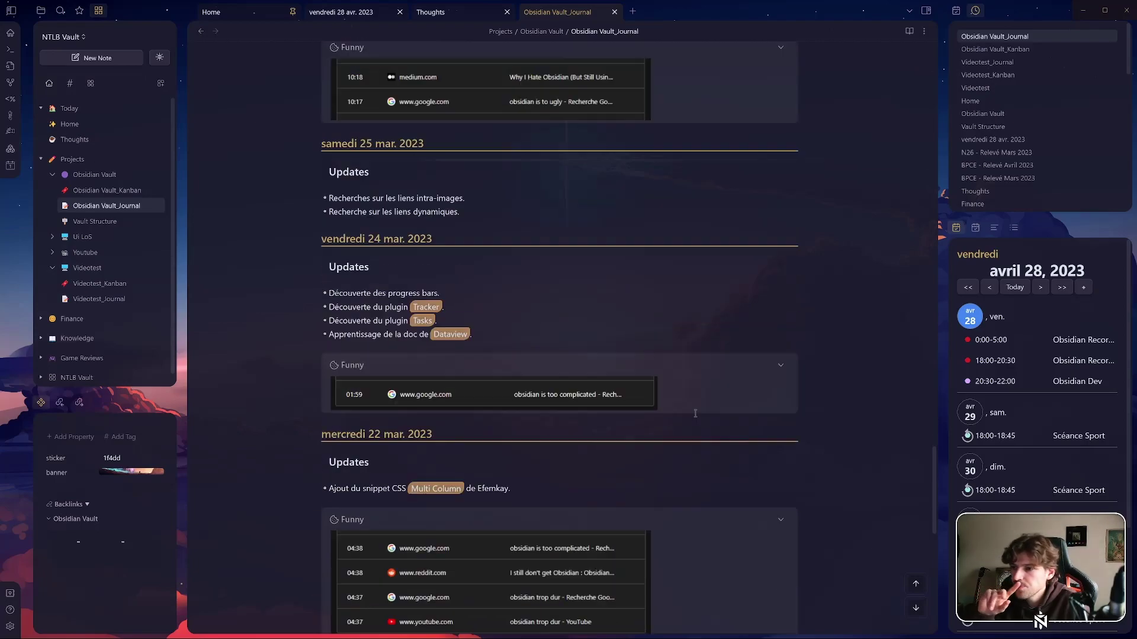
pyautogui.scroll(20, 691, 404)
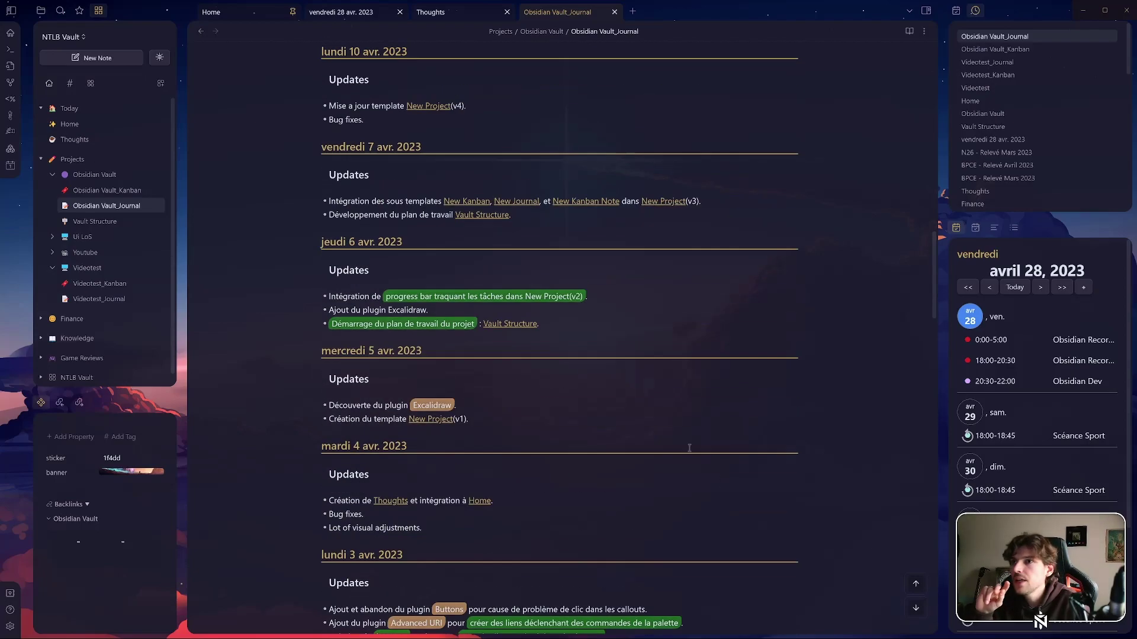
pyautogui.scroll(9, 696, 421)
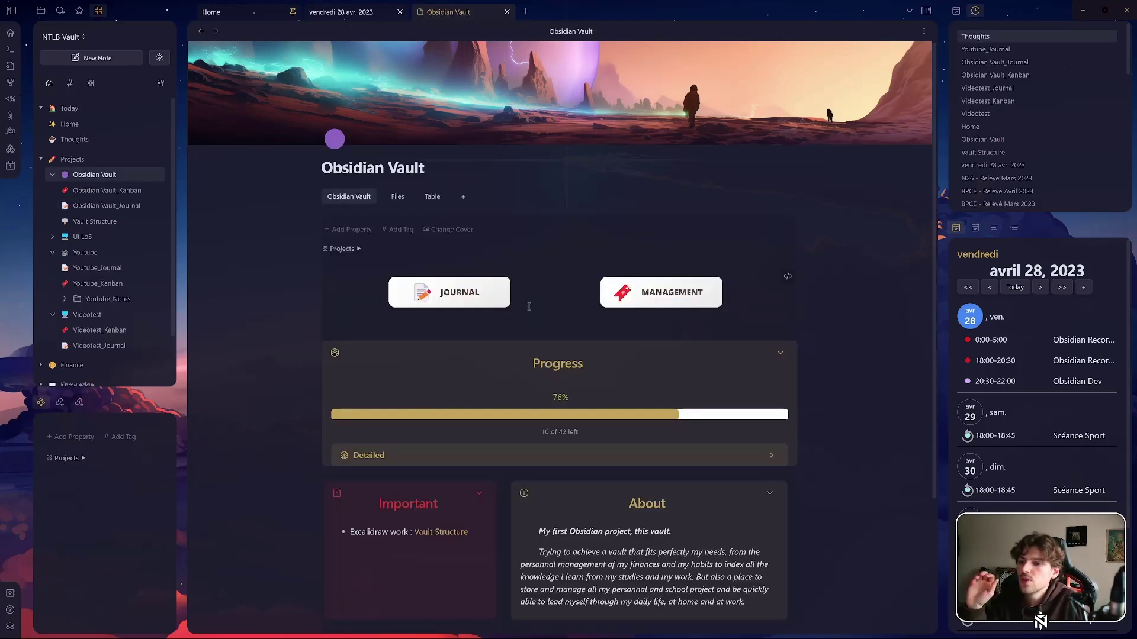
pyautogui.scroll(-3, 541, 280)
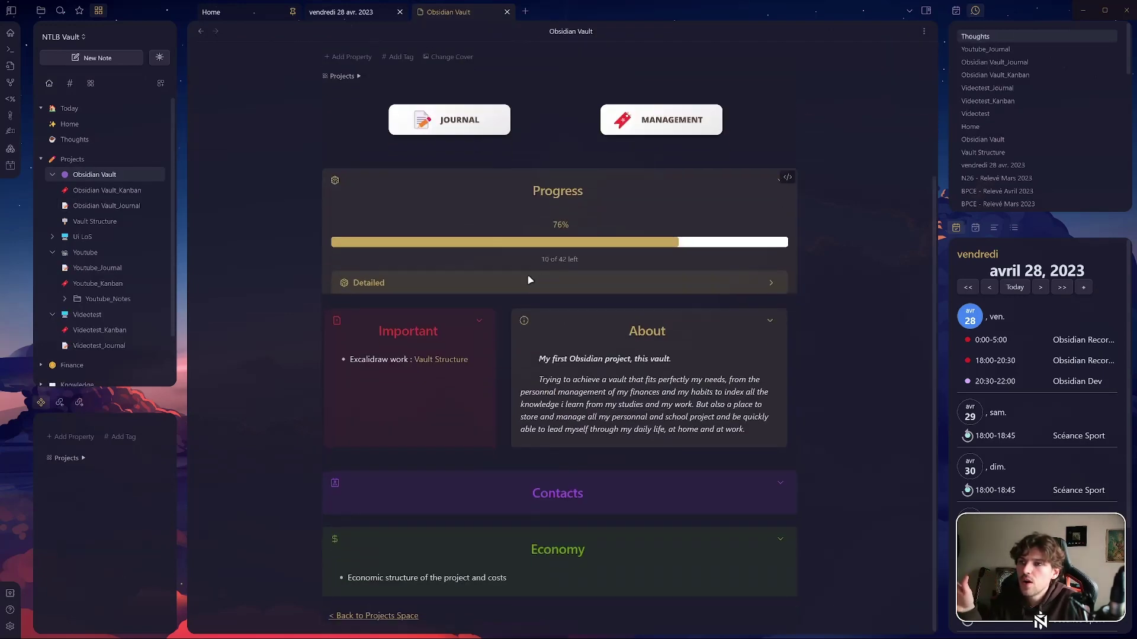
pyautogui.scroll(3, 548, 280)
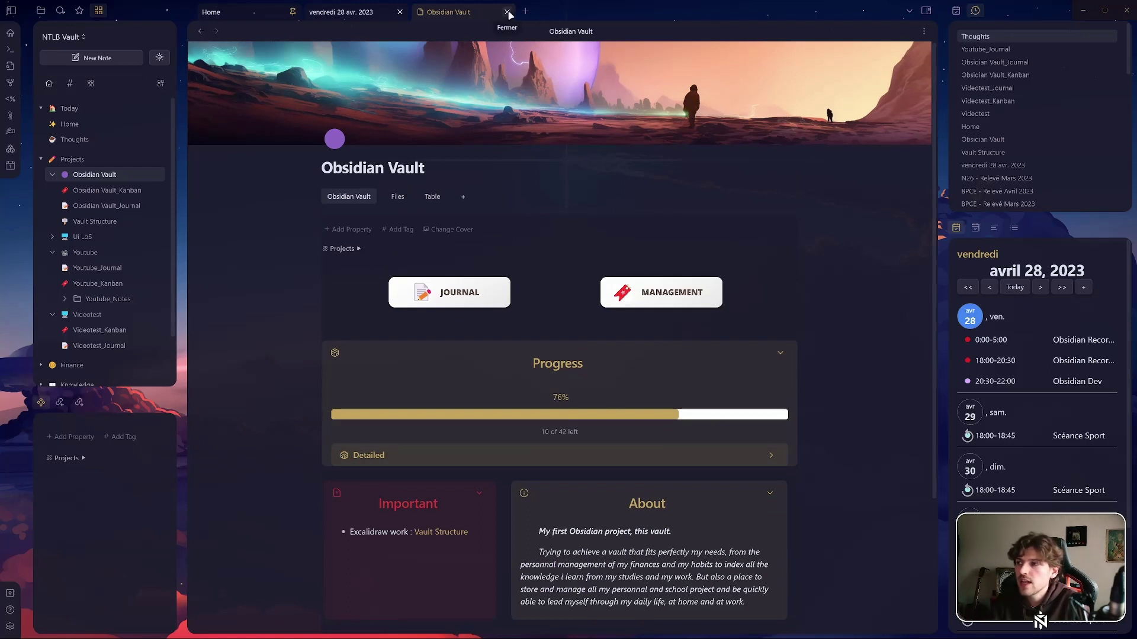
pyautogui.click(88, 192)
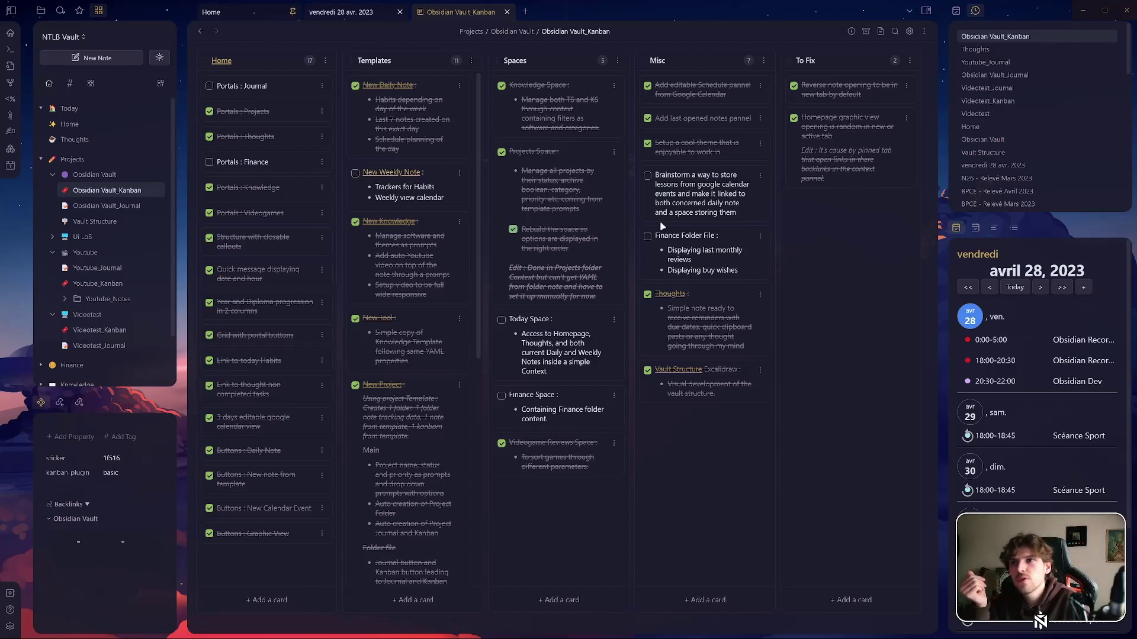
# - Open Videotest_Kanban and add a card titled 'Video' in the IDEAS column
pyautogui.click(265, 598)
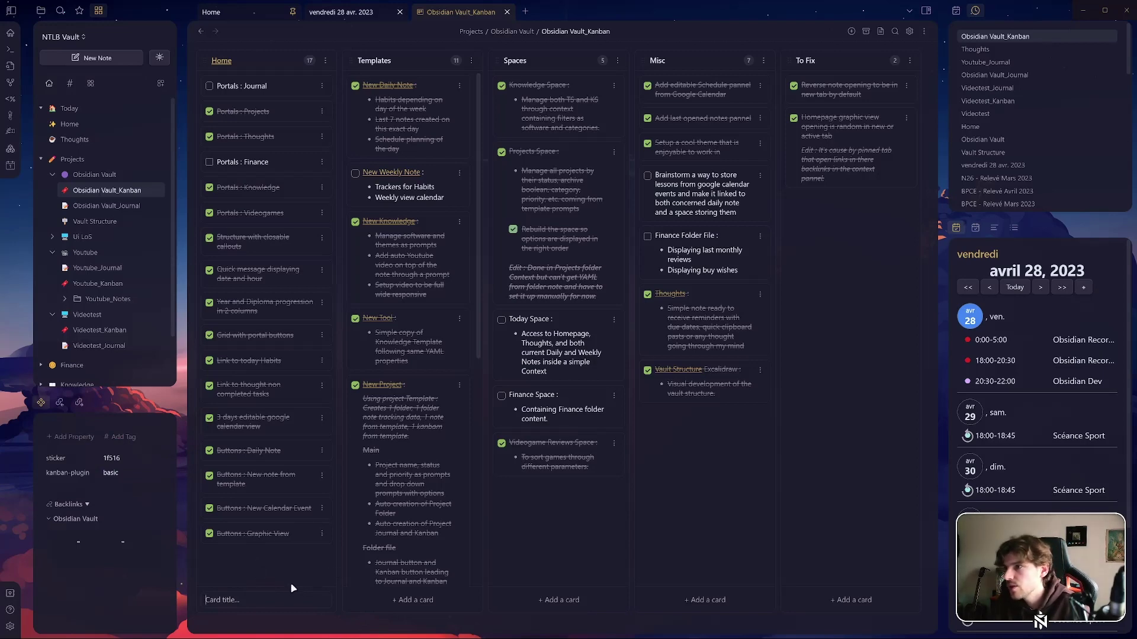
pyautogui.press('Escape')
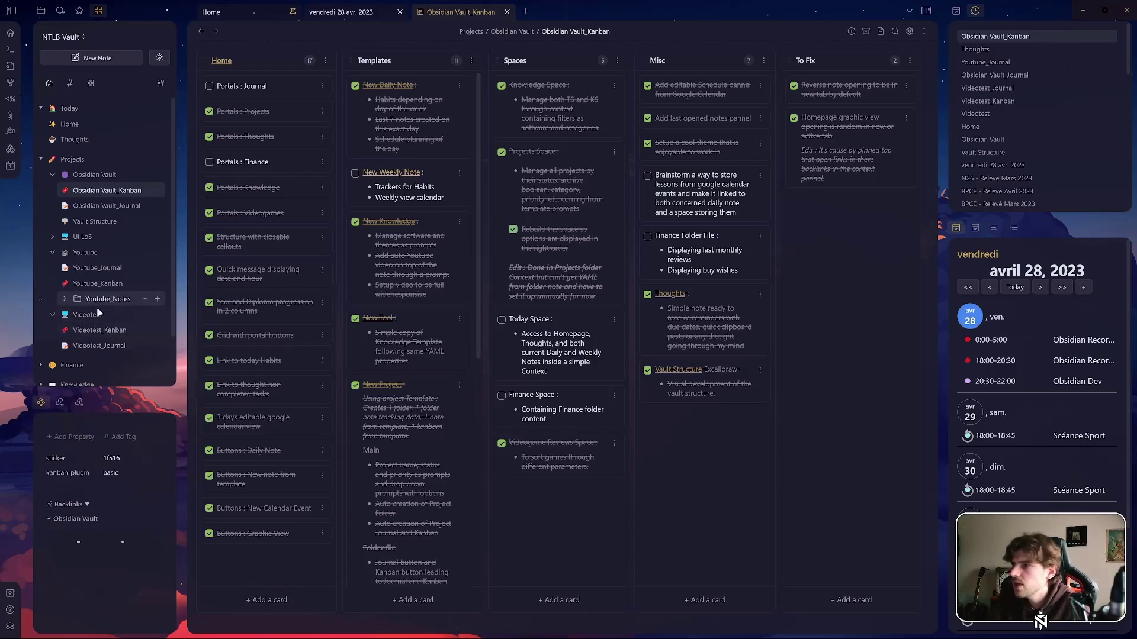
pyautogui.rightClick(106, 333)
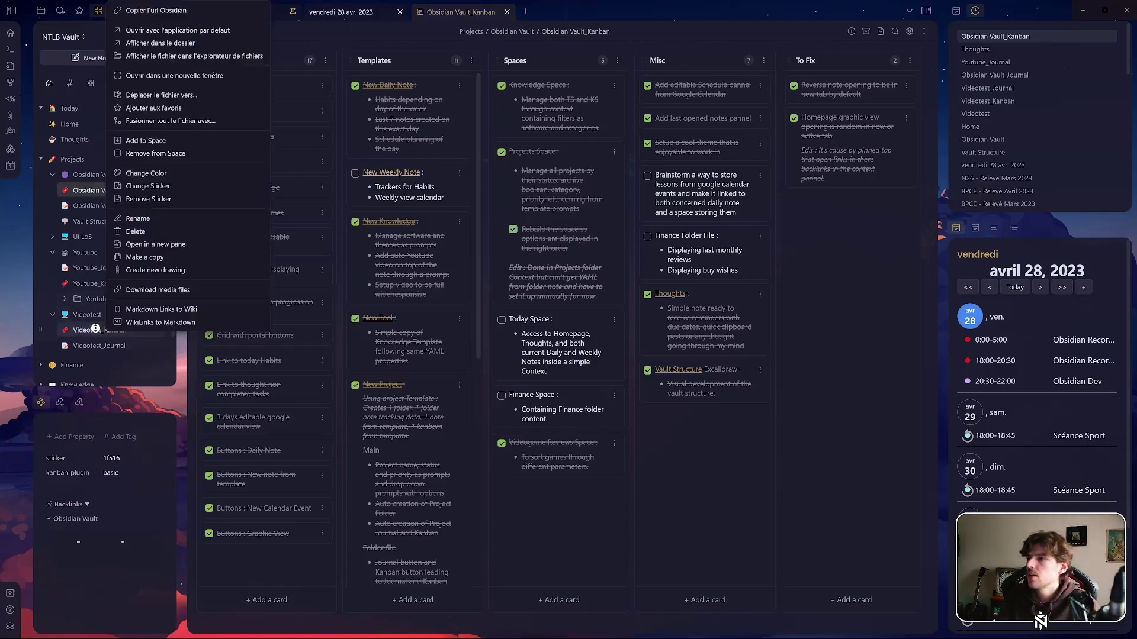
pyautogui.click(93, 330)
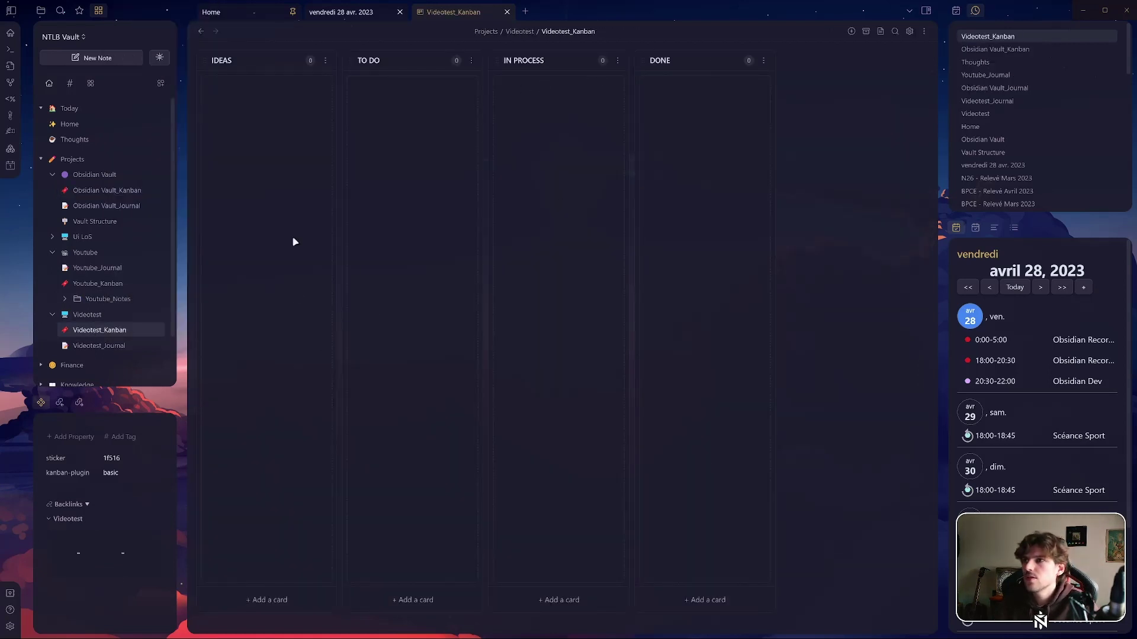
pyautogui.click(259, 601)
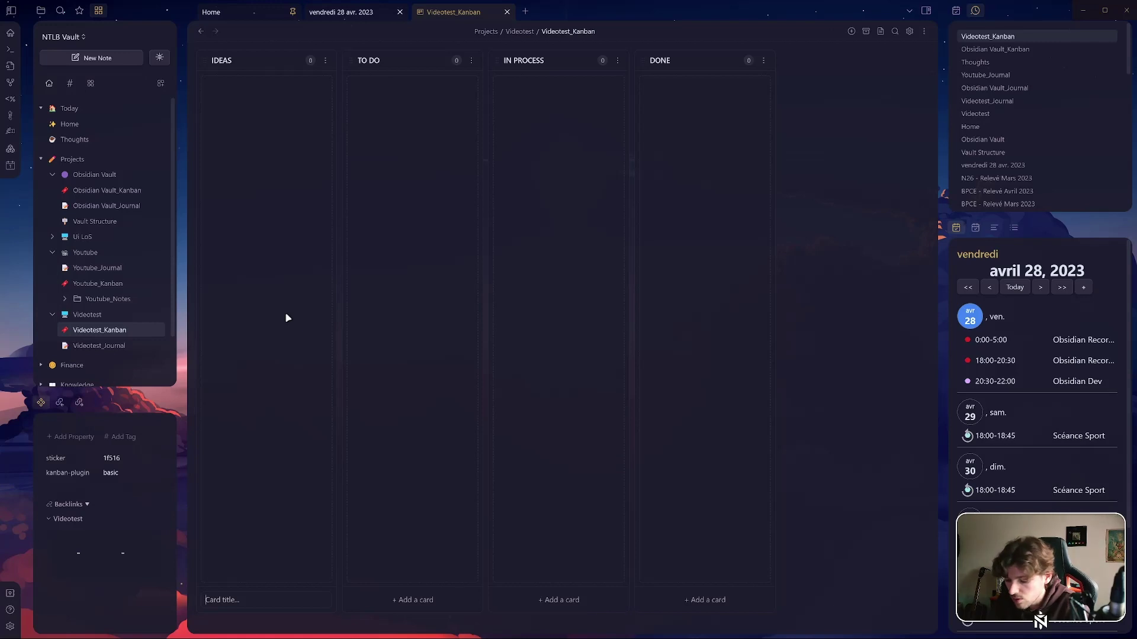
pyautogui.write('Video')
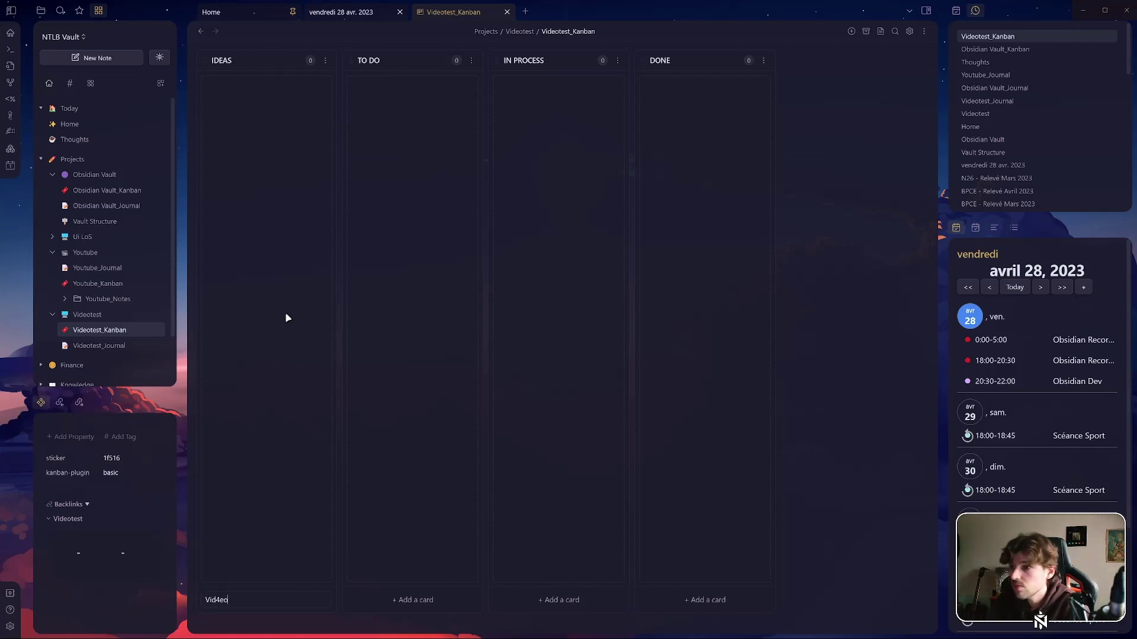
pyautogui.press('Return')
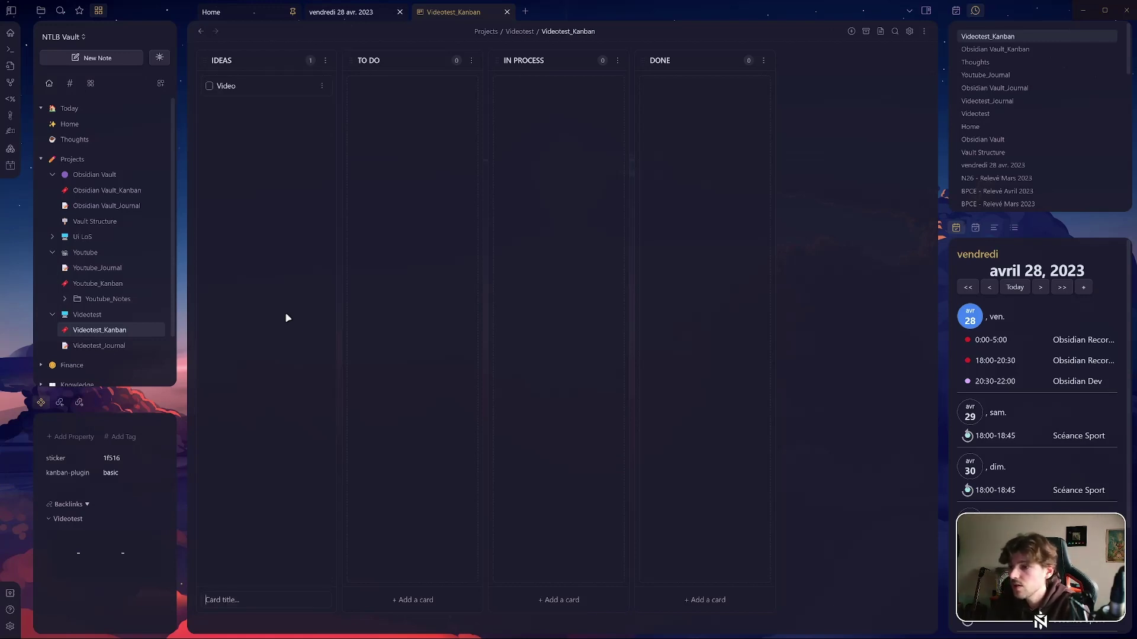
# - Create a linked note from the Video card, then close its side pane so the board widens
pyautogui.click(321, 86)
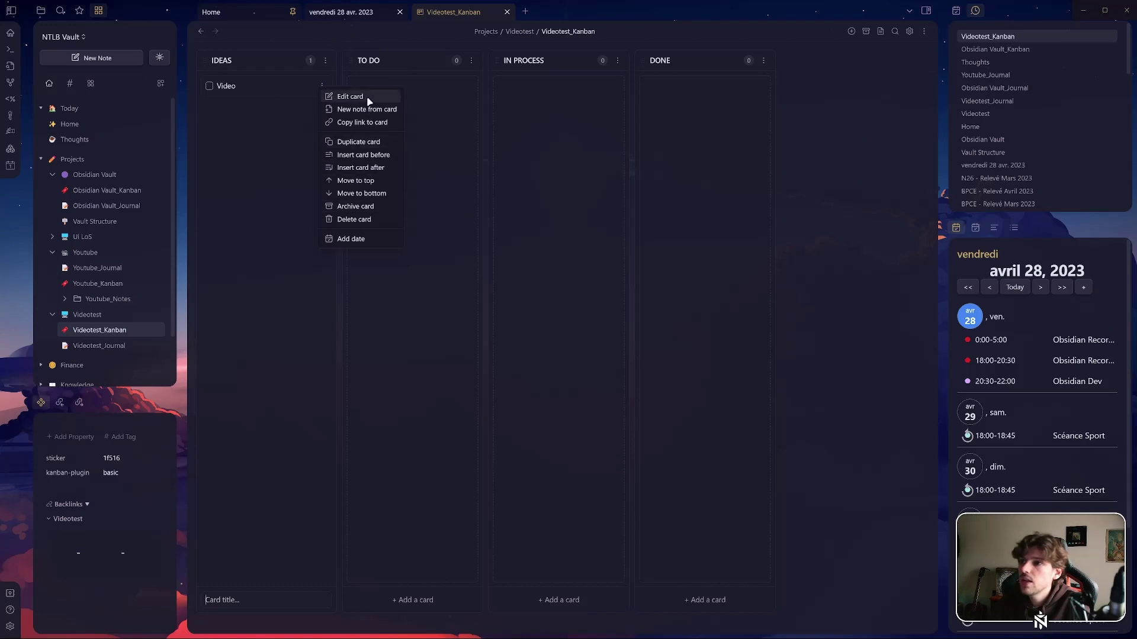
pyautogui.click(377, 109)
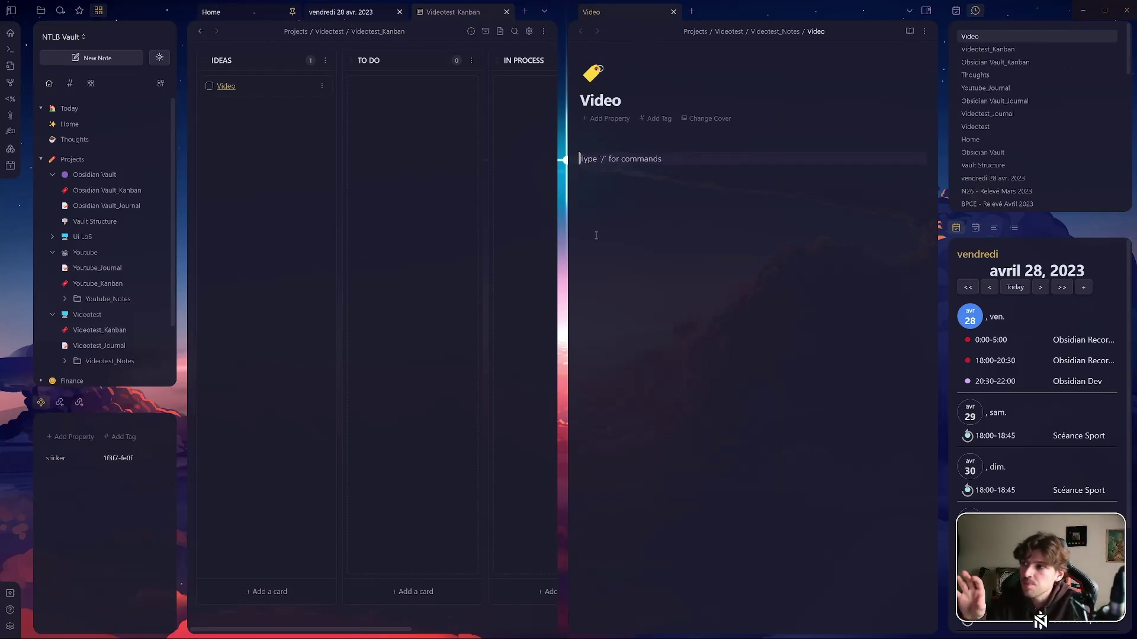
pyautogui.scroll(-1, 107, 305)
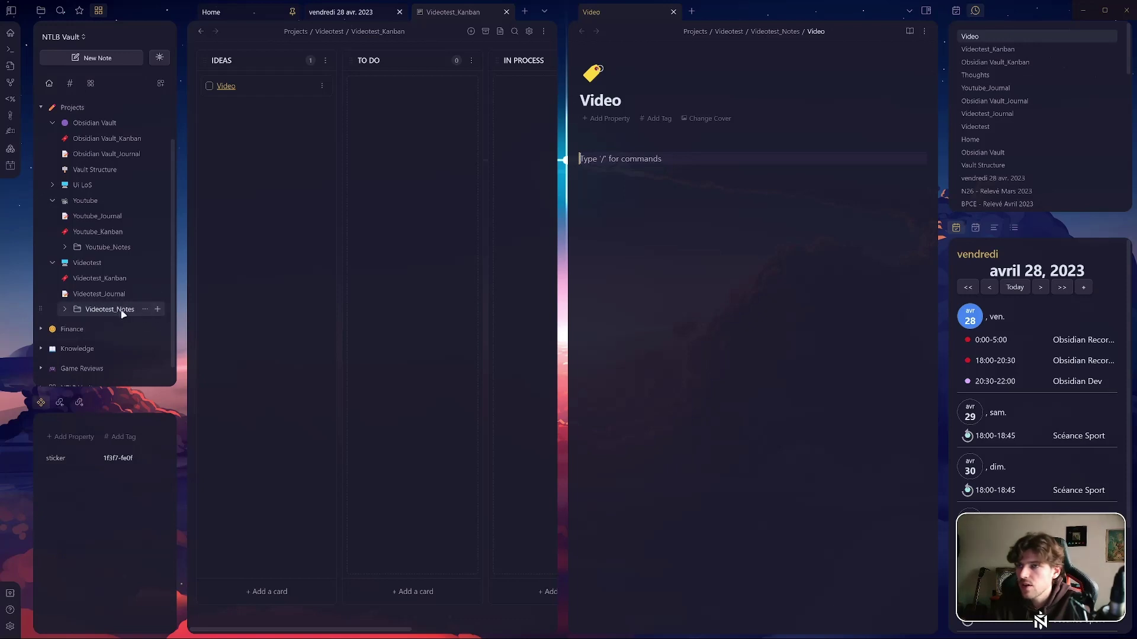
pyautogui.click(673, 12)
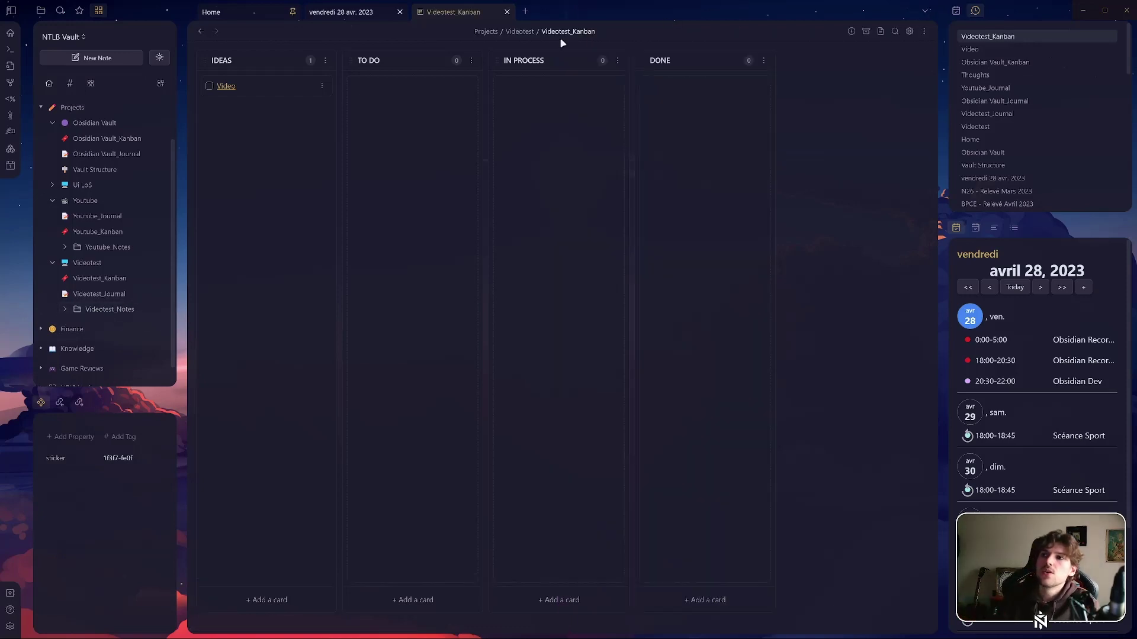
# - Close Videotest_Kanban, open a new empty tab, collapse the Videotest folder, and switch to Home
pyautogui.click(507, 12)
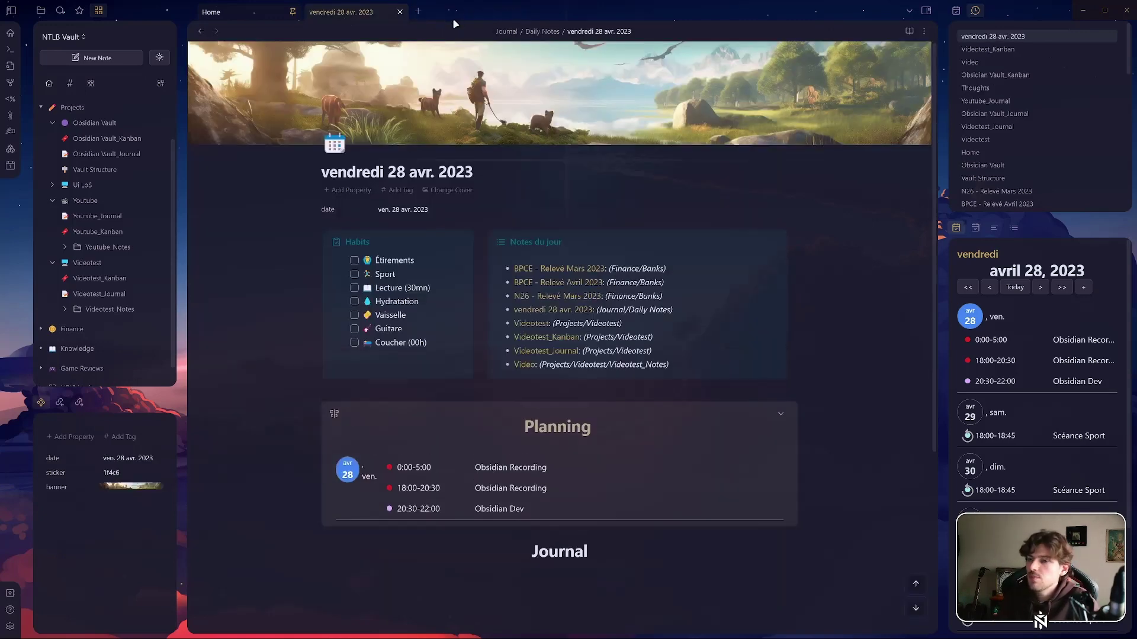
pyautogui.click(417, 12)
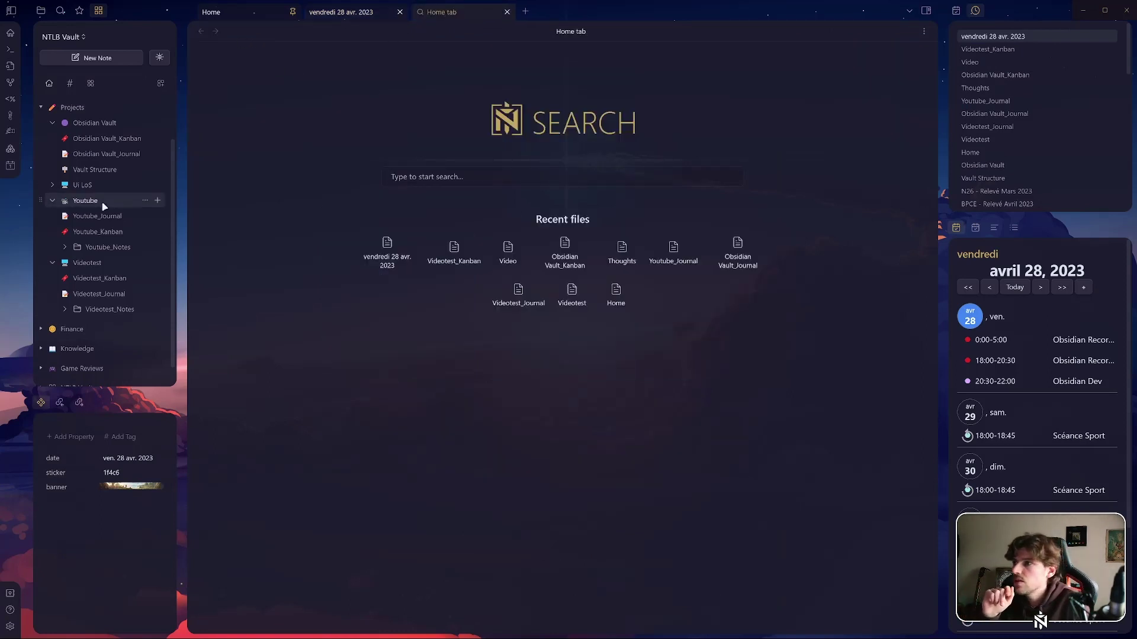
pyautogui.click(53, 262)
pyautogui.click(225, 12)
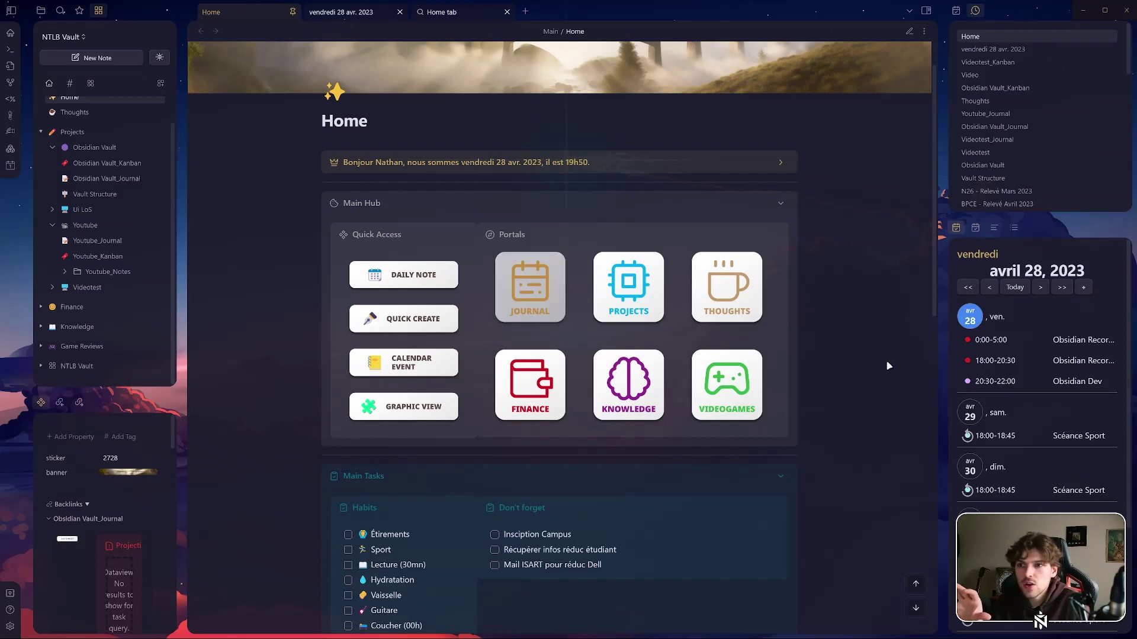
# - Open the Projects database from the Home portals and look at its view options
pyautogui.click(546, 313)
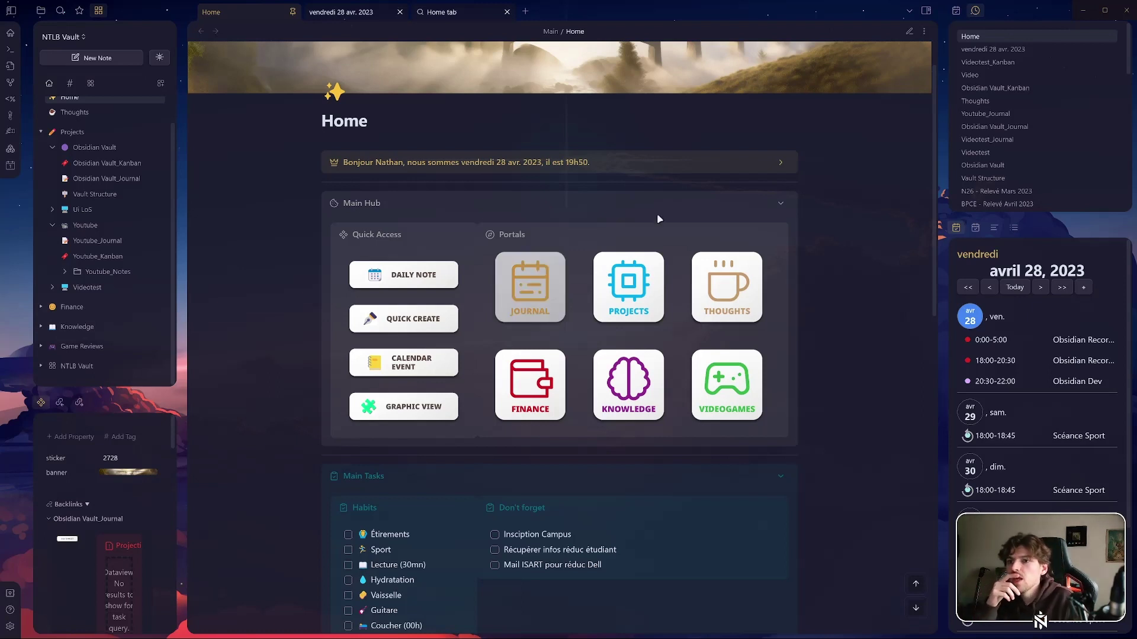
pyautogui.click(632, 296)
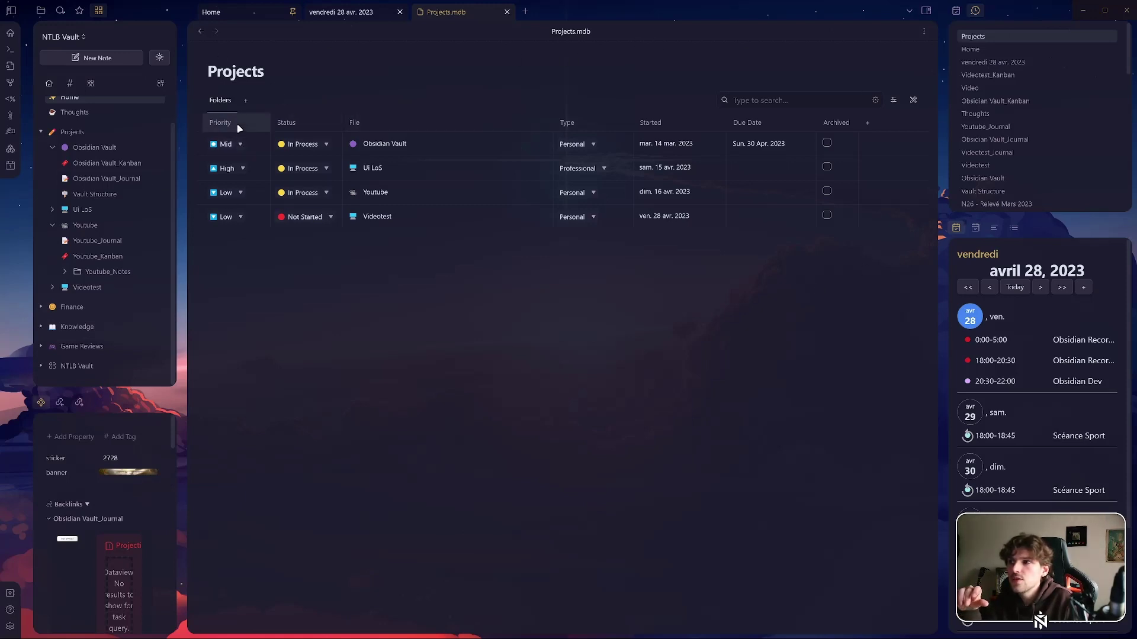
pyautogui.click(896, 101)
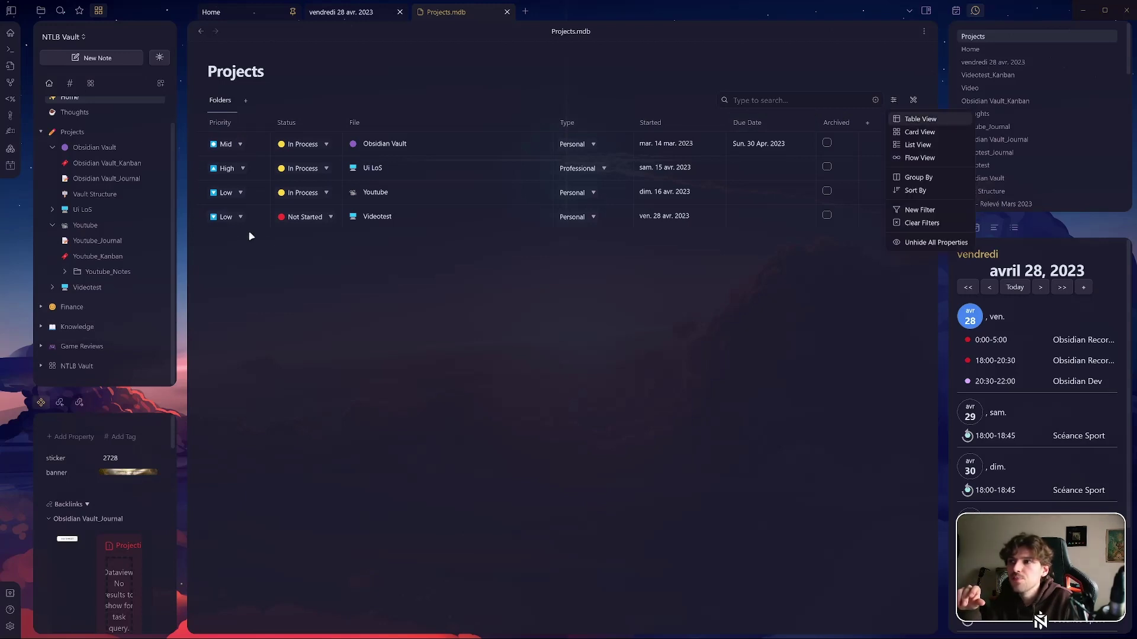
pyautogui.click(594, 303)
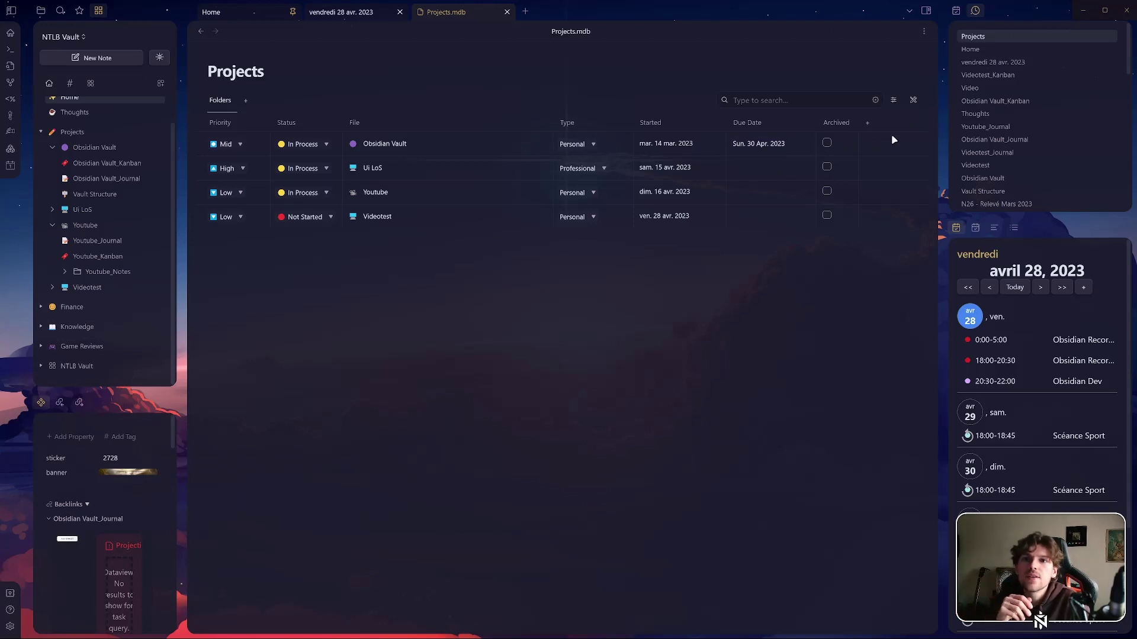
# - Group the Projects database by its Archived property
pyautogui.click(894, 101)
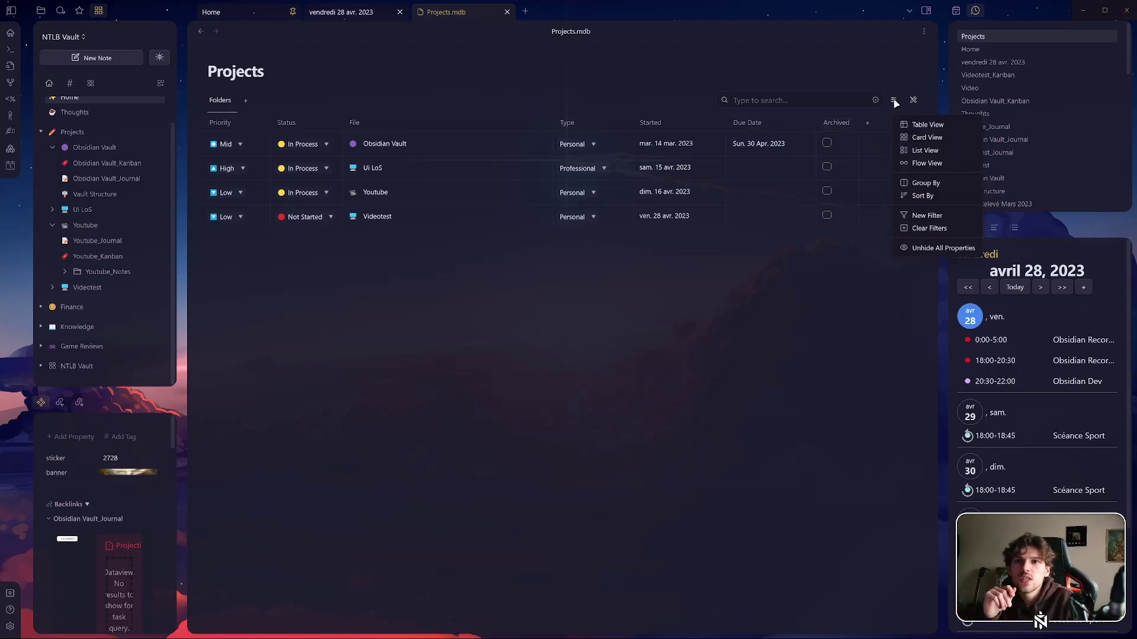
pyautogui.click(894, 101)
pyautogui.click(892, 102)
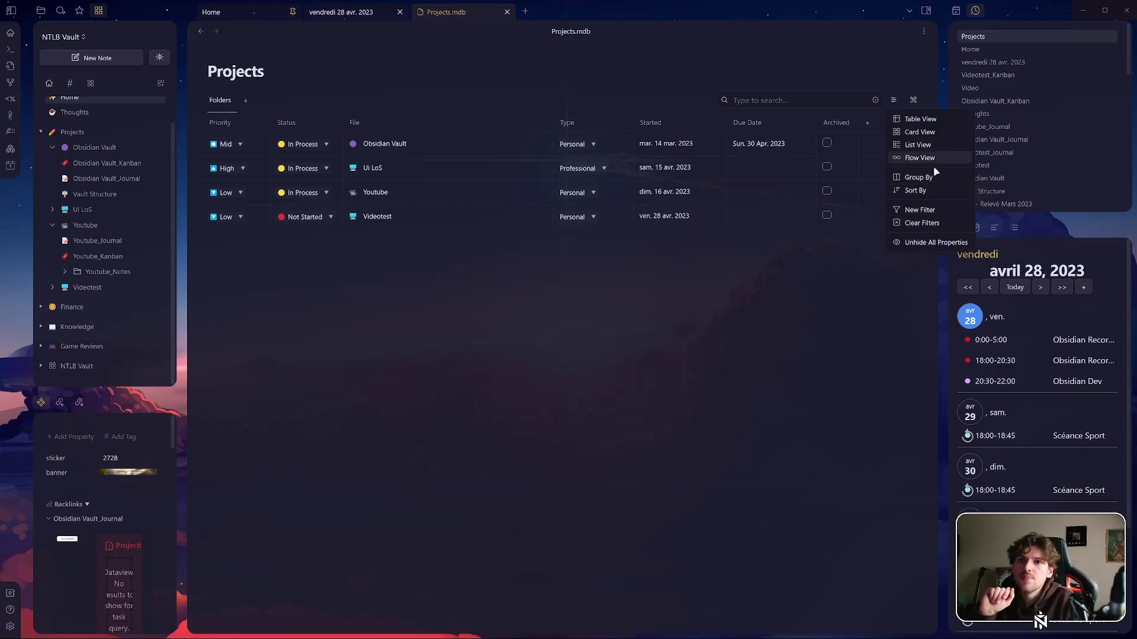
pyautogui.click(924, 177)
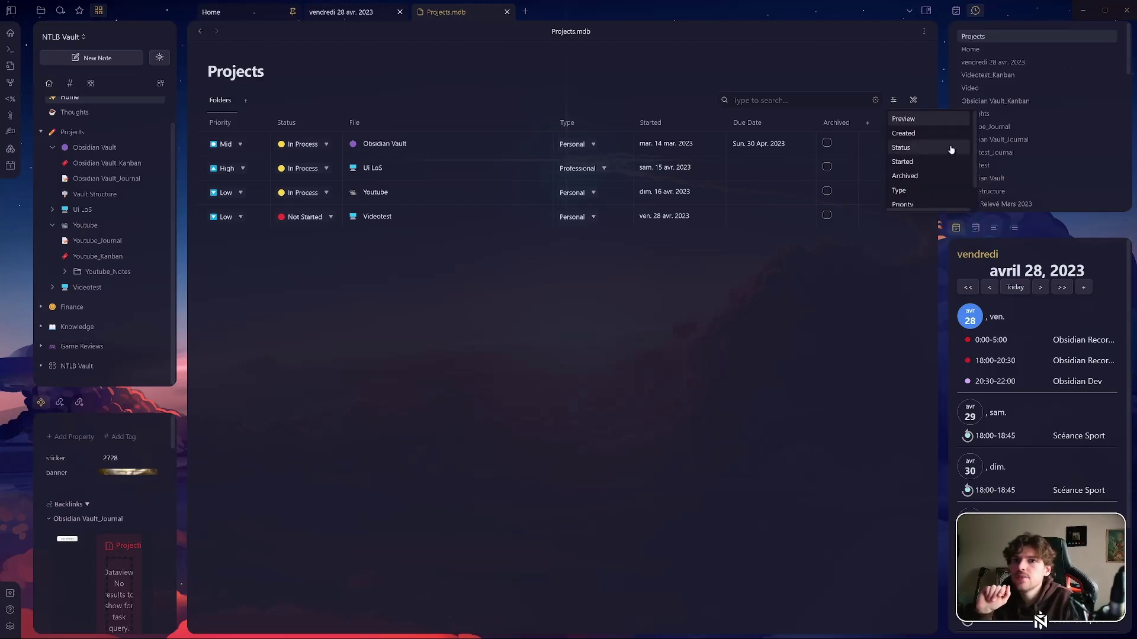
pyautogui.scroll(-1, 946, 151)
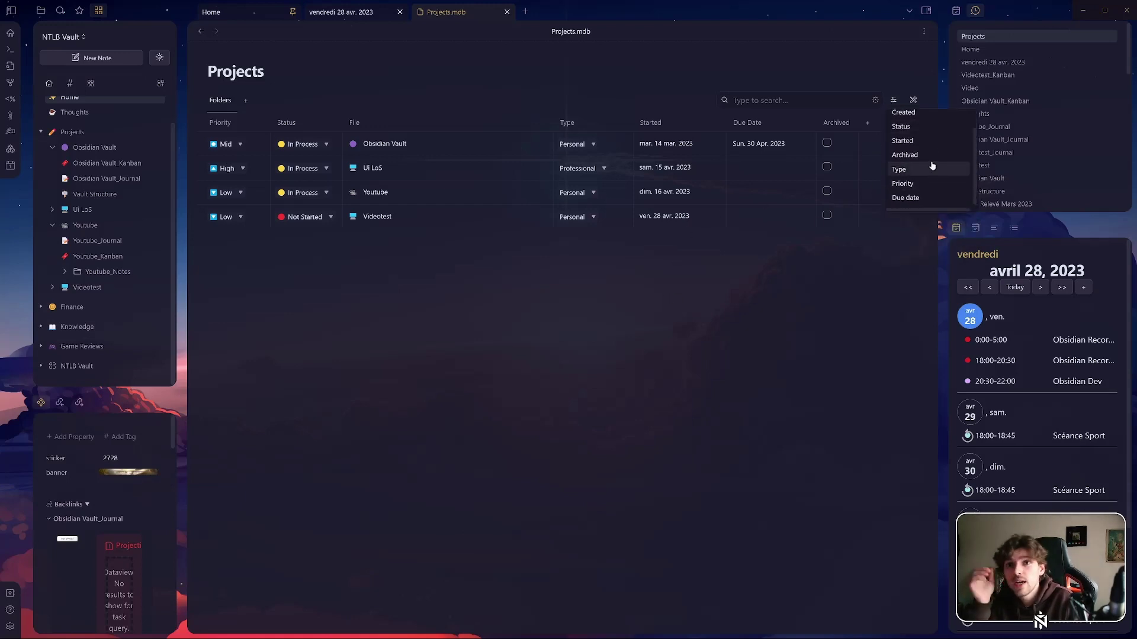
pyautogui.click(929, 155)
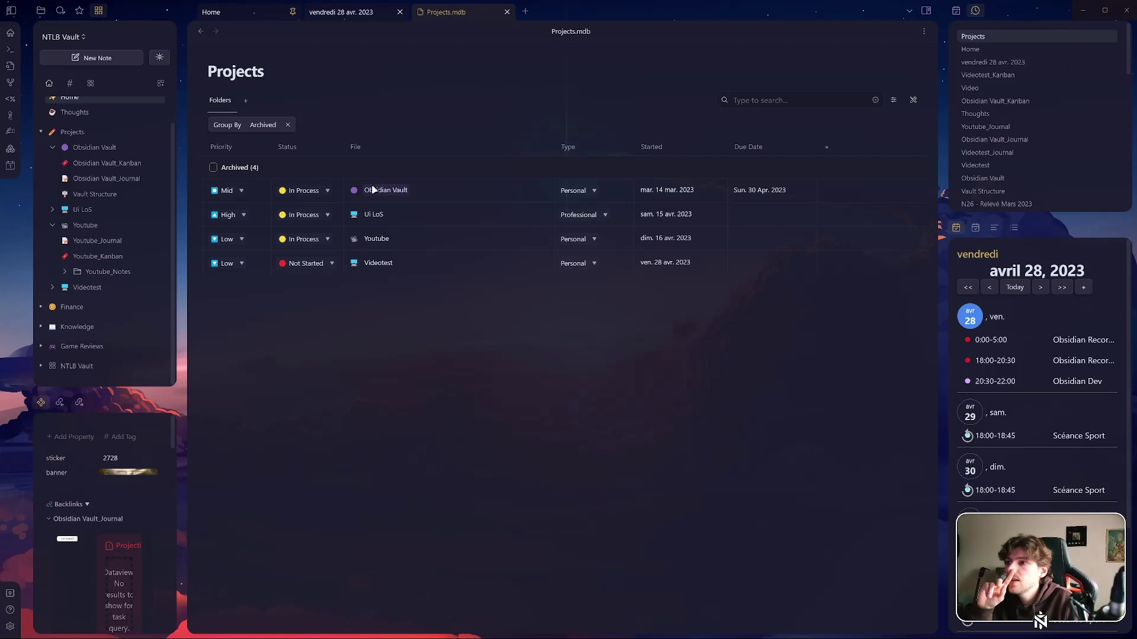
# - Archive Videotest in its project properties, confirm the grouping in Projects.mdb, and return Home
pyautogui.click(372, 263)
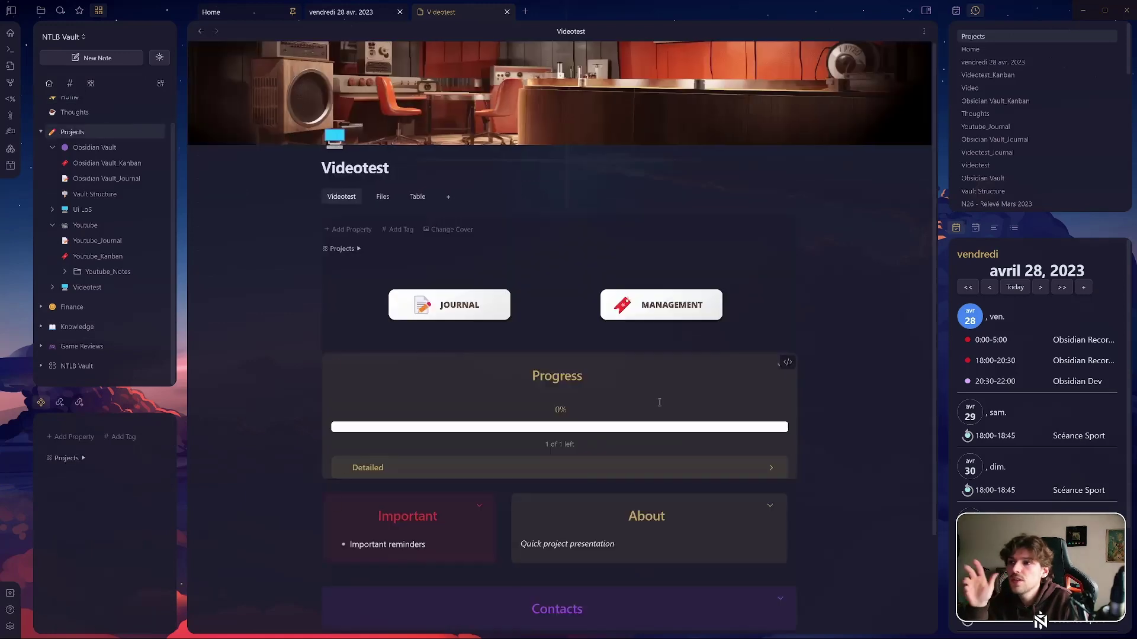
pyautogui.click(359, 249)
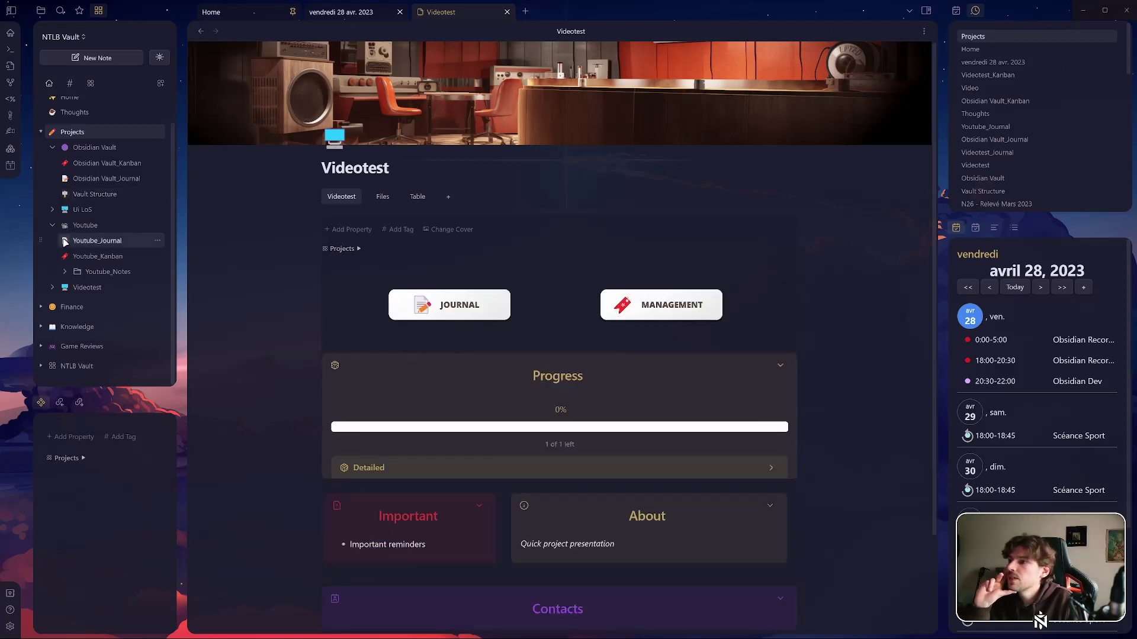
pyautogui.click(213, 12)
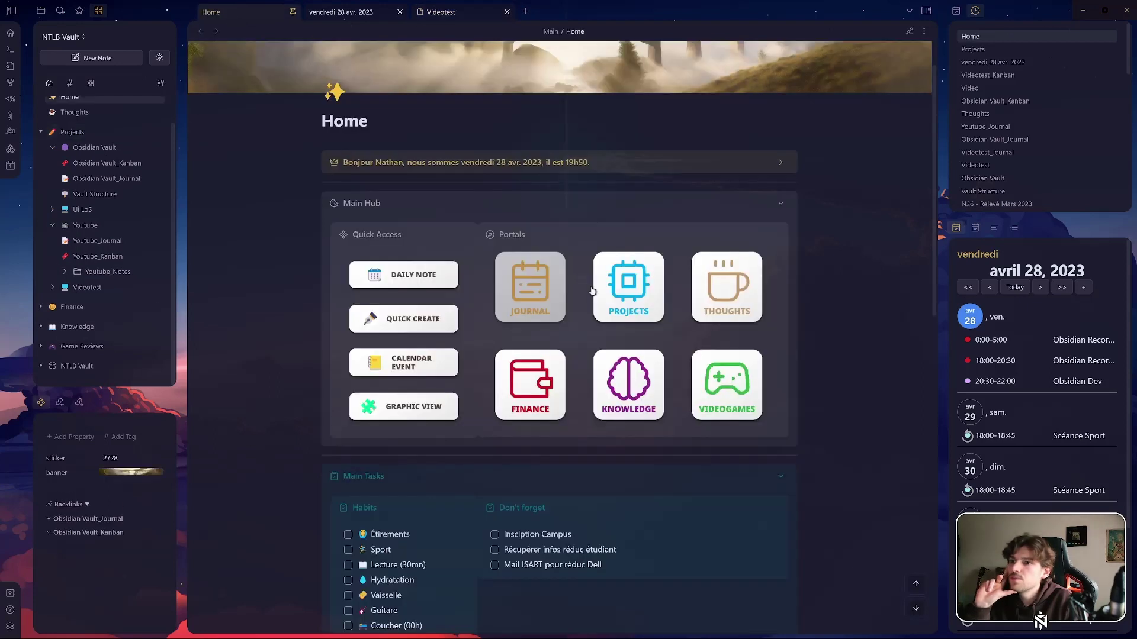
pyautogui.click(627, 290)
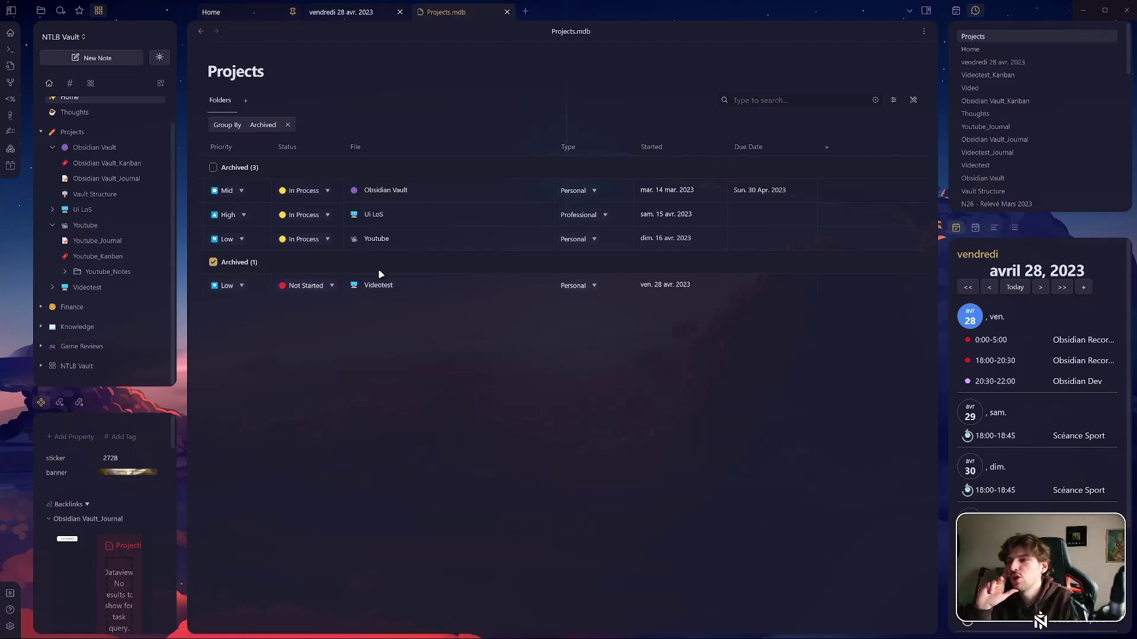
pyautogui.click(237, 13)
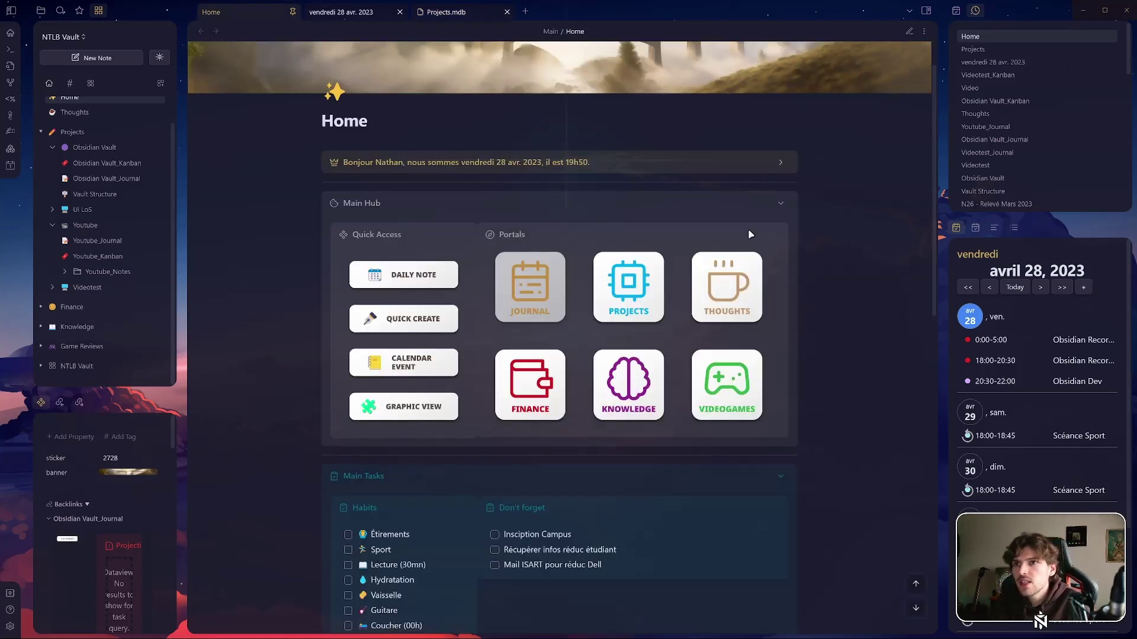
# - Open the Thoughts note, look over its tasks and the ISART housing PDF, then return Home
pyautogui.scroll(1, 750, 235)
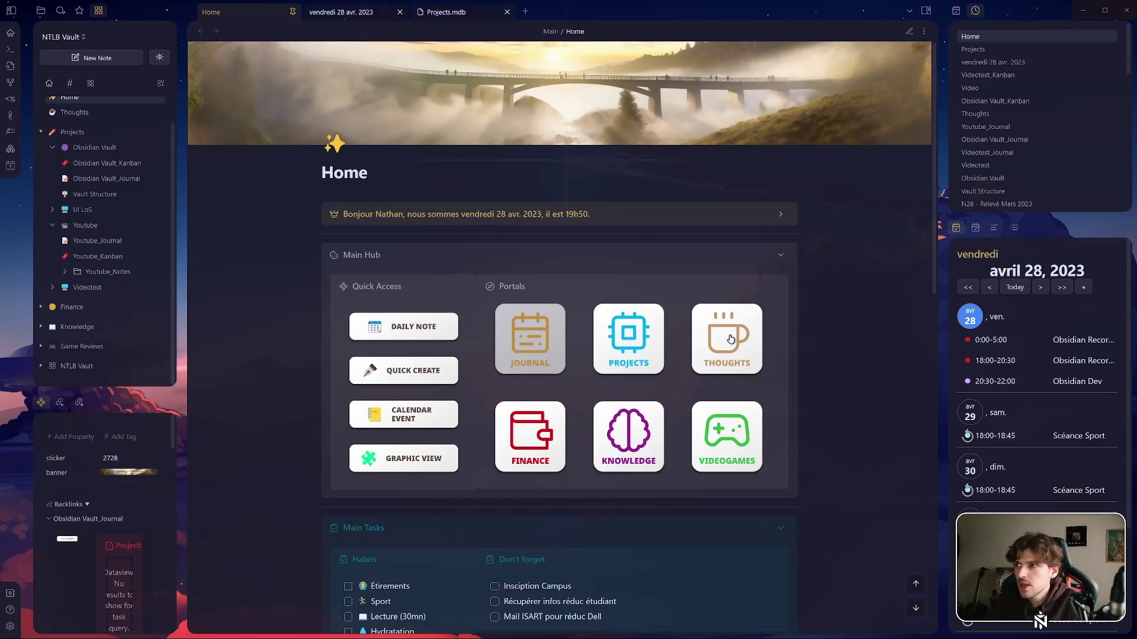
pyautogui.click(758, 339)
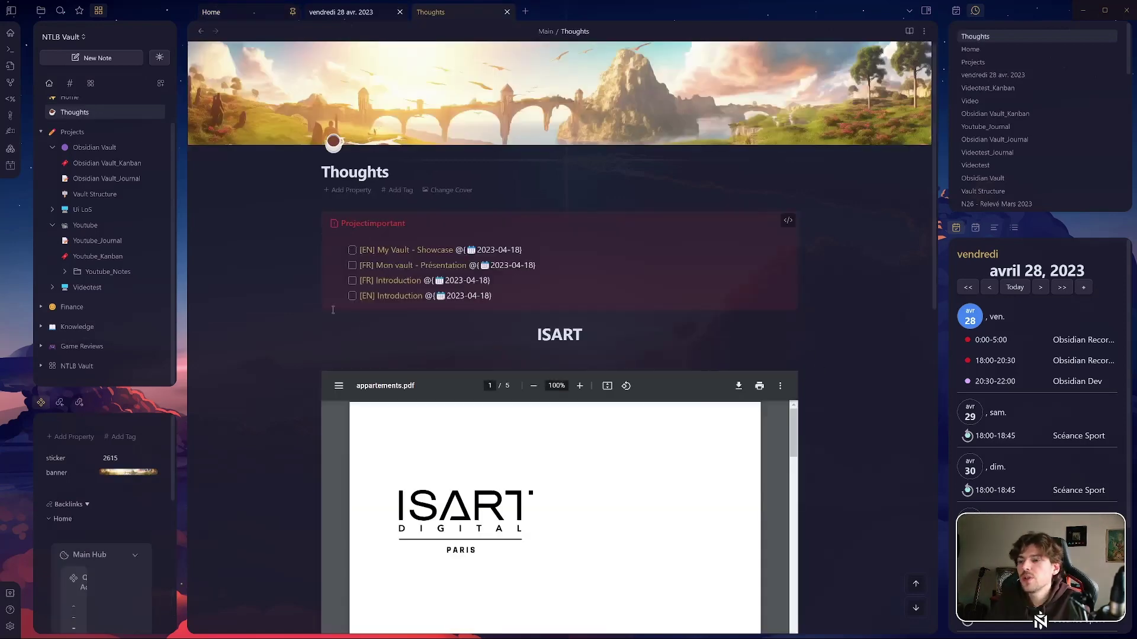
pyautogui.scroll(-8, 333, 310)
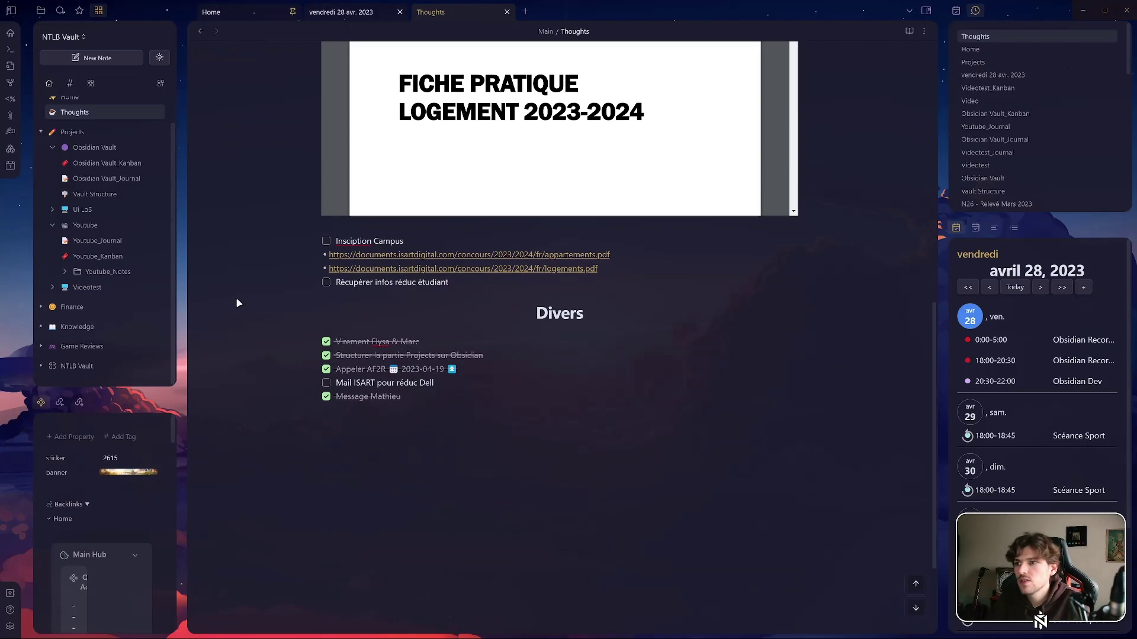
pyautogui.scroll(8, 578, 437)
pyautogui.scroll(-5, 554, 317)
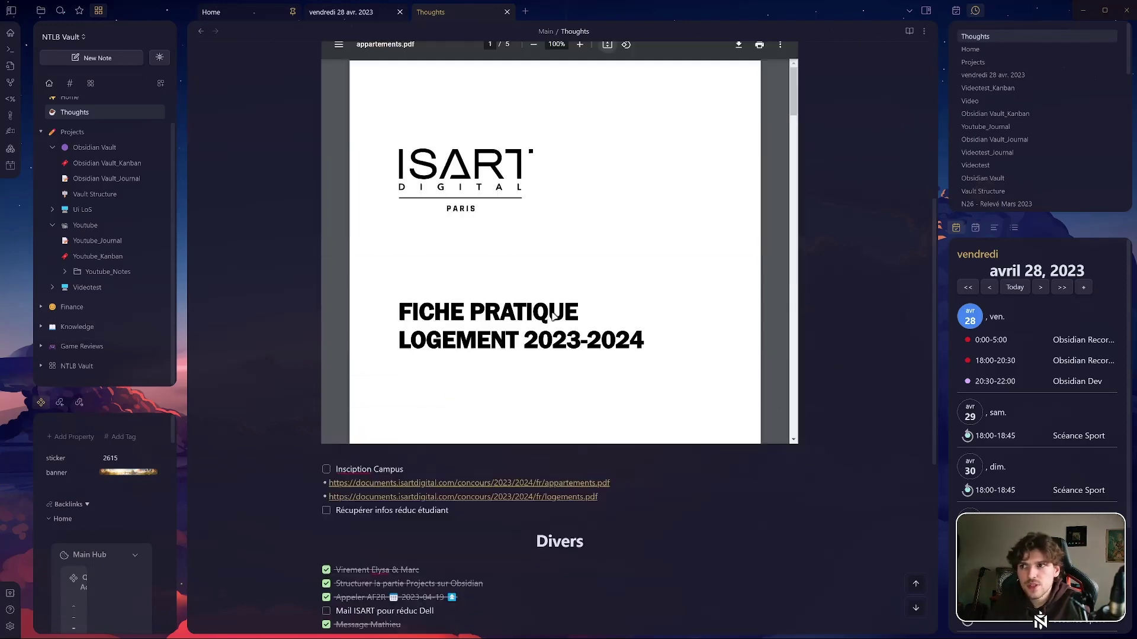
pyautogui.scroll(-1, 553, 316)
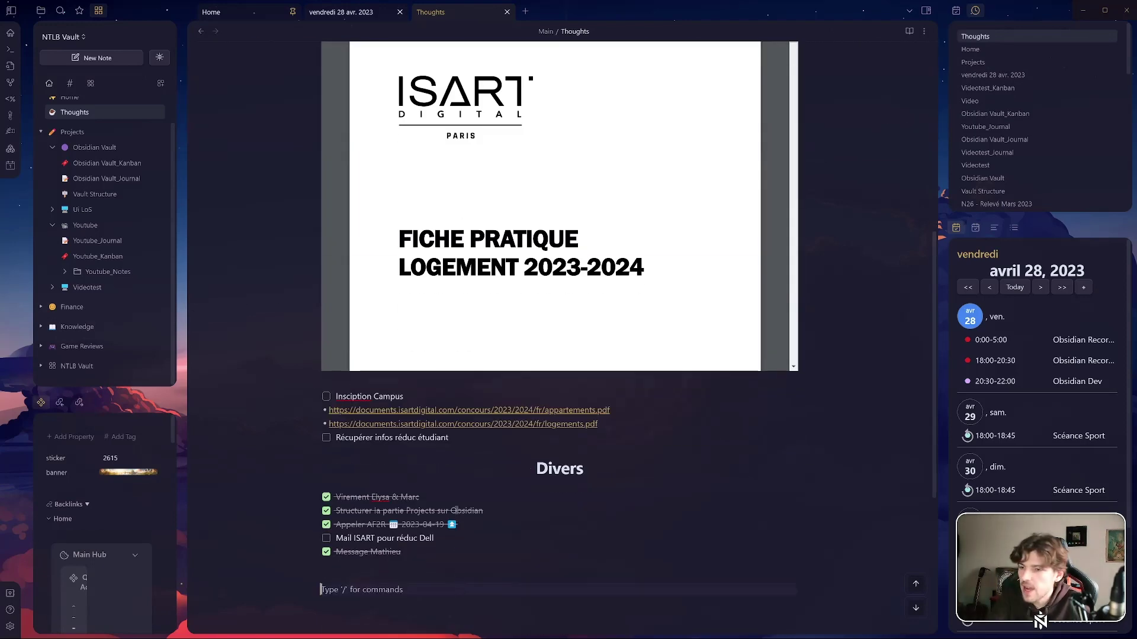
pyautogui.scroll(6, 477, 236)
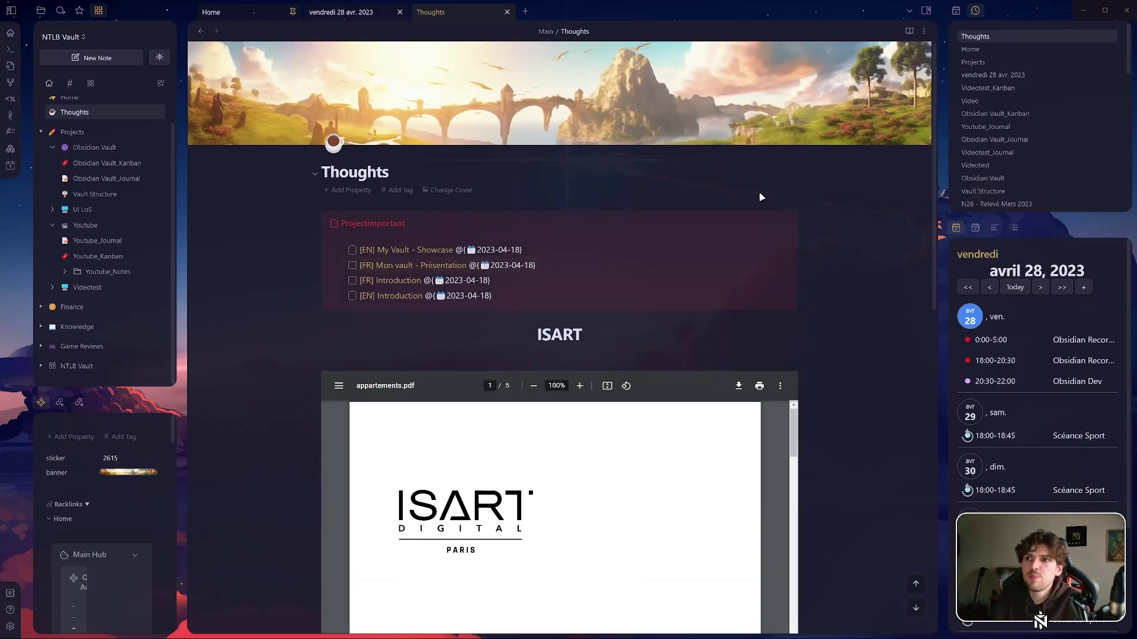
pyautogui.click(232, 11)
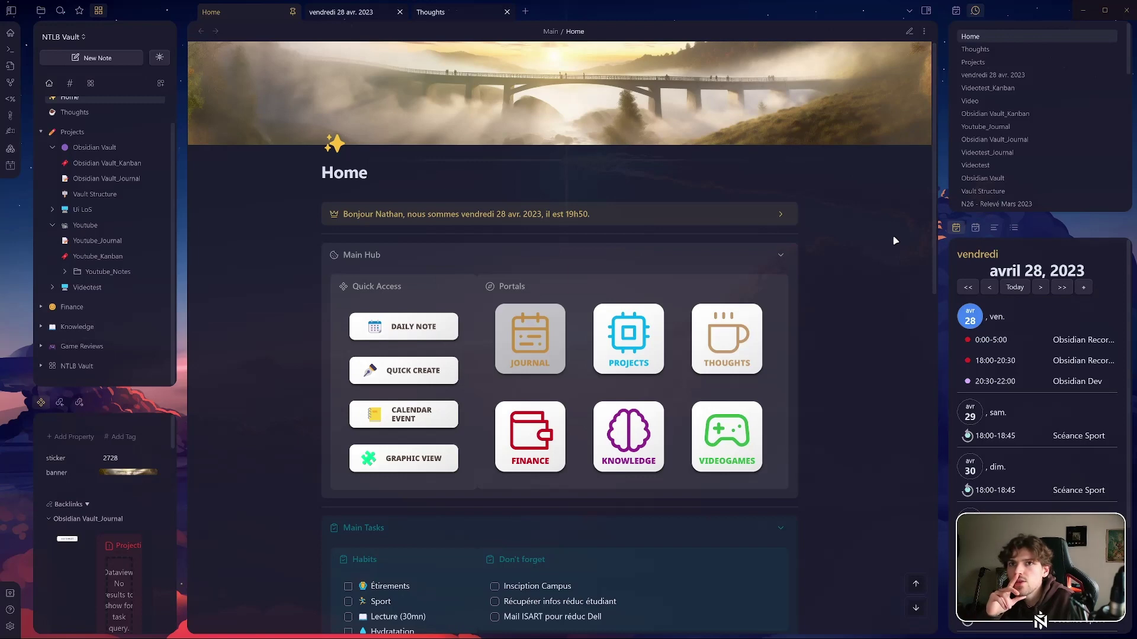
# - Open Finance.mdb from the Home portals to list its Banks, Incomes and Expenses files
pyautogui.scroll(-3, 893, 235)
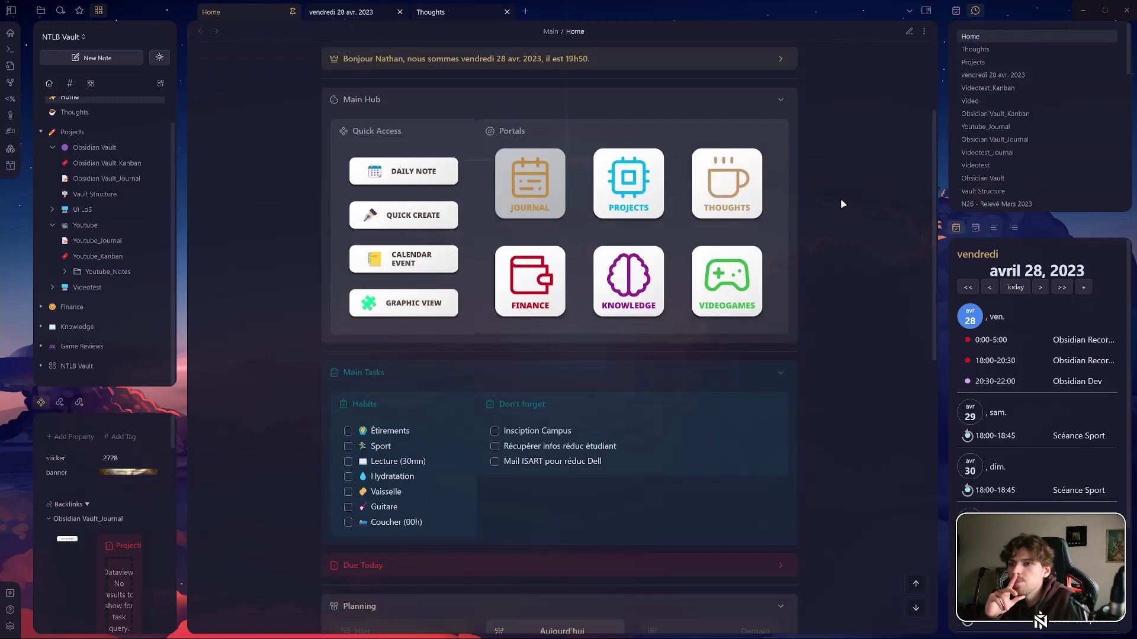
pyautogui.click(515, 282)
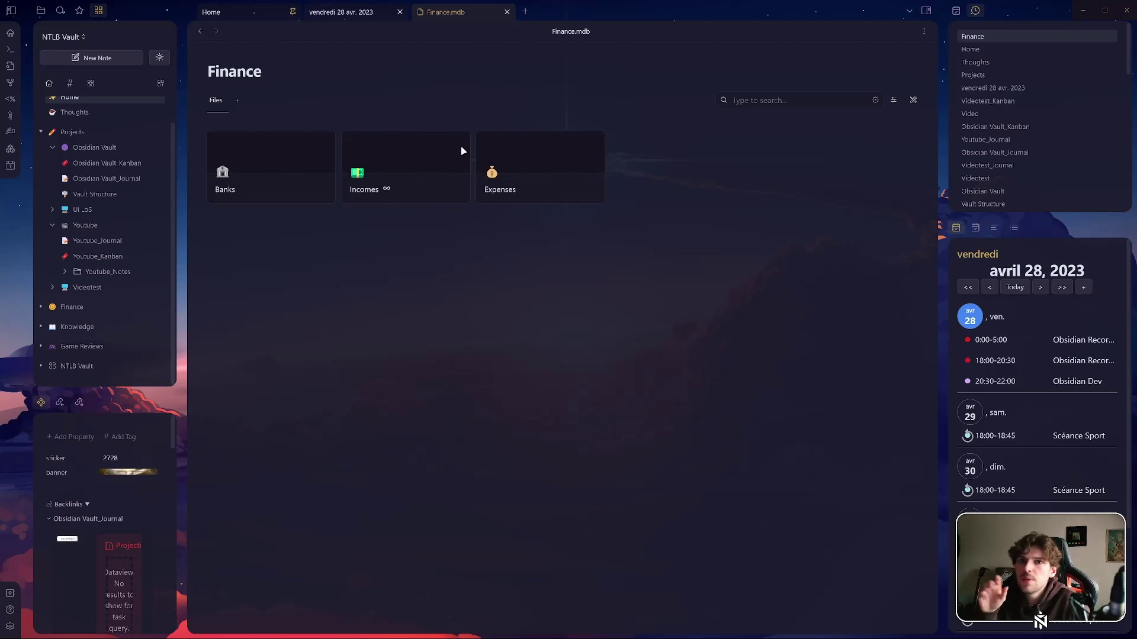
# - Open the Banks note and view its Files grouped by bank: two BPCE statements, one N26
pyautogui.click(243, 169)
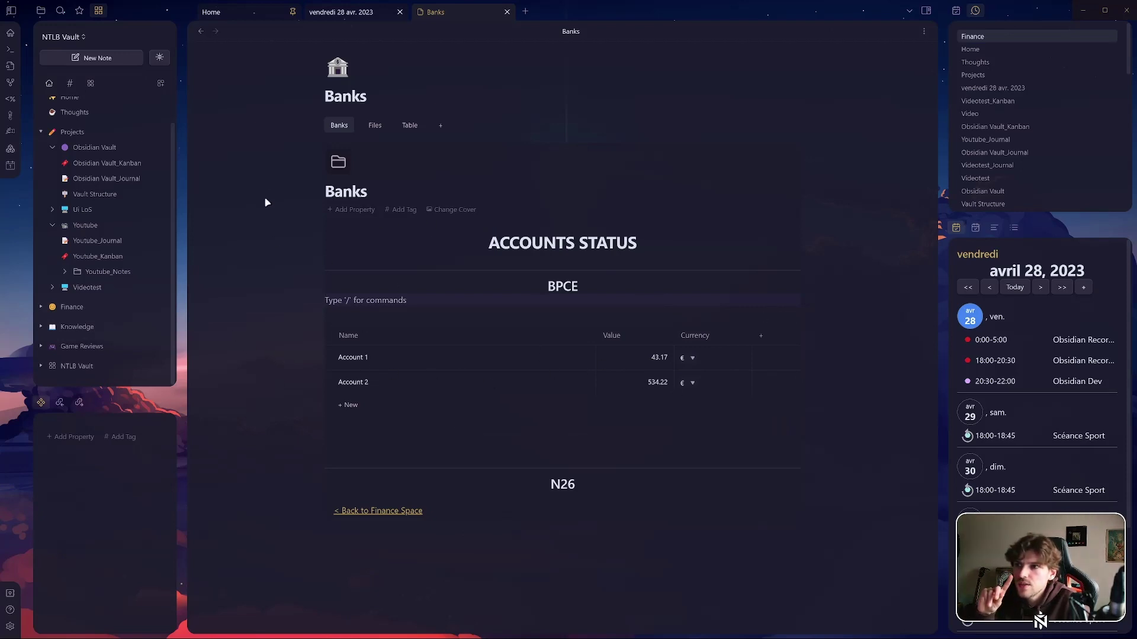
pyautogui.click(375, 126)
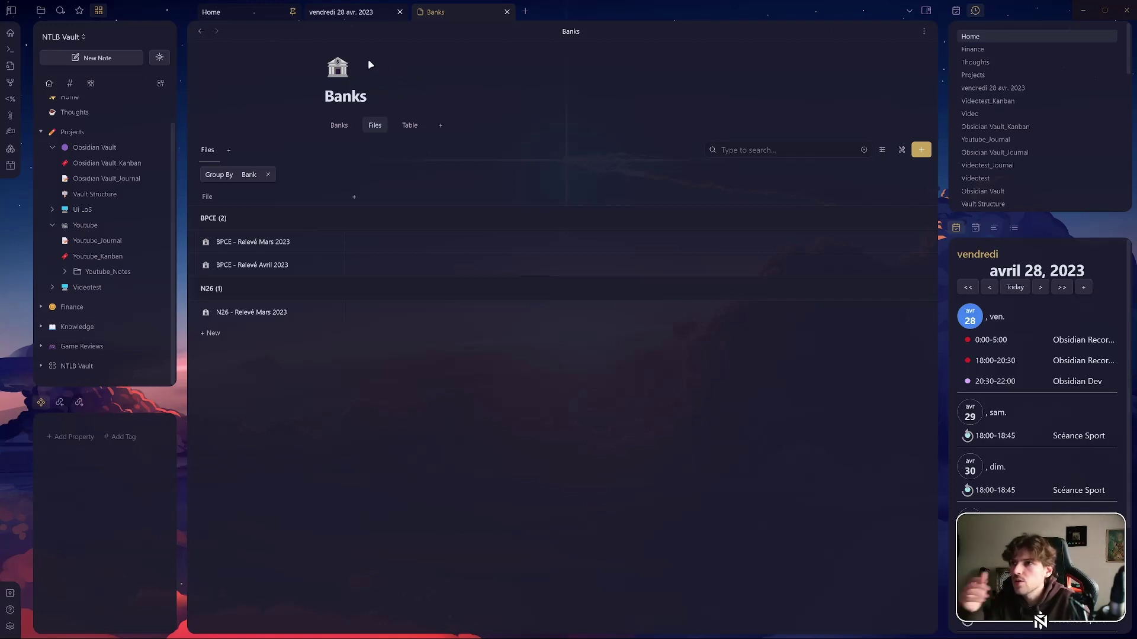
# - Open the Knowledge database, grouped by Type into KS and TS, then return to Home
pyautogui.click(238, 12)
pyautogui.rightClick(237, 14)
pyautogui.press('Escape')
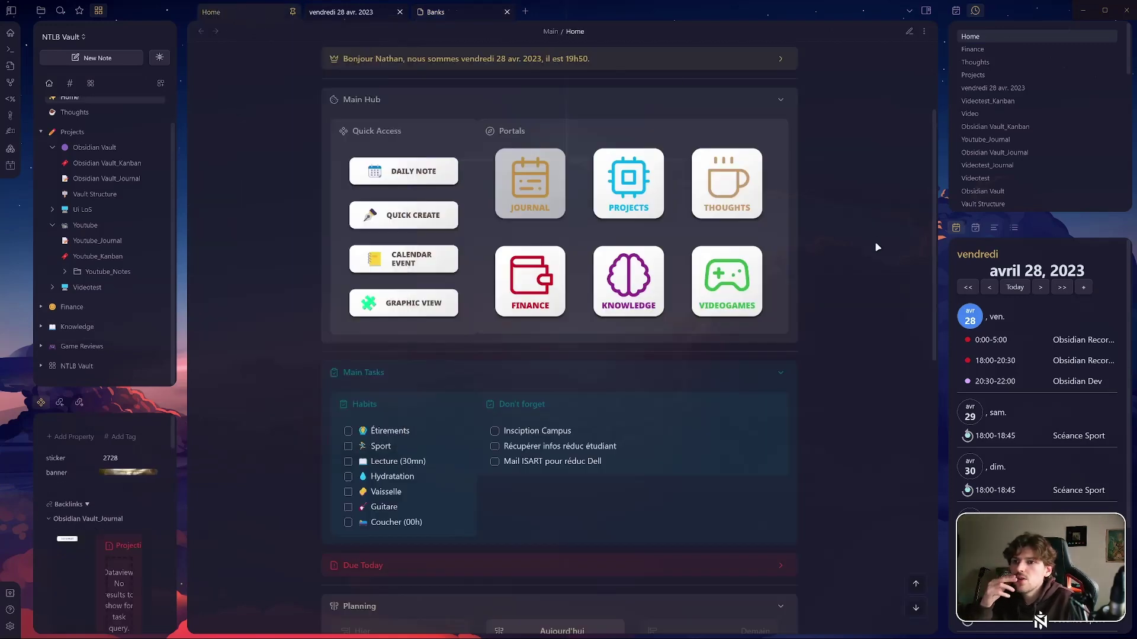
pyautogui.click(633, 294)
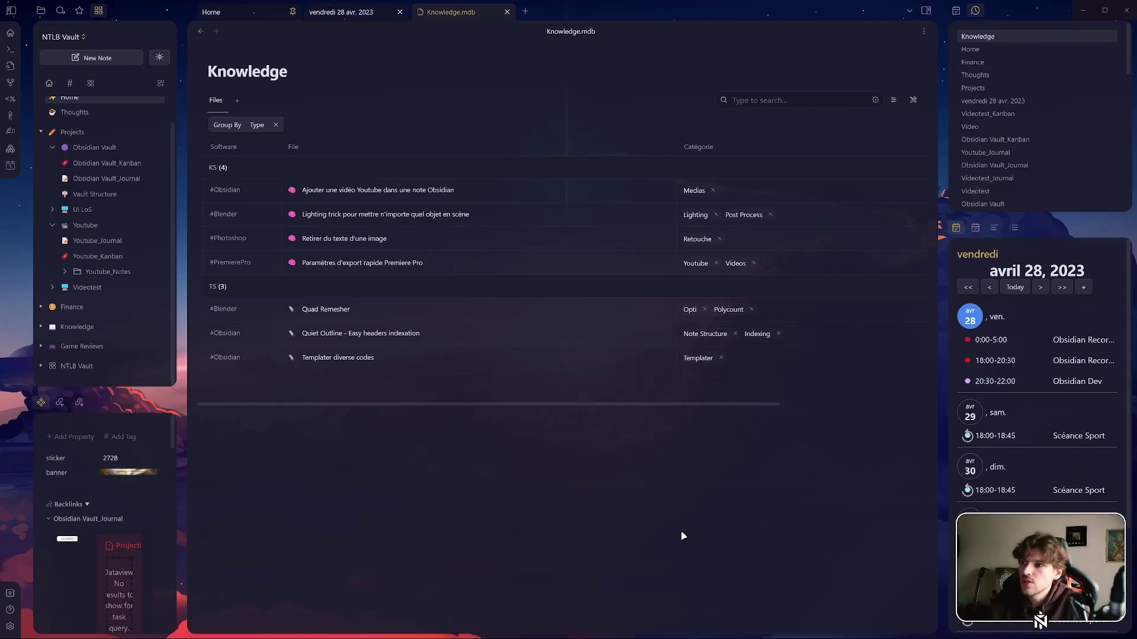
pyautogui.click(232, 18)
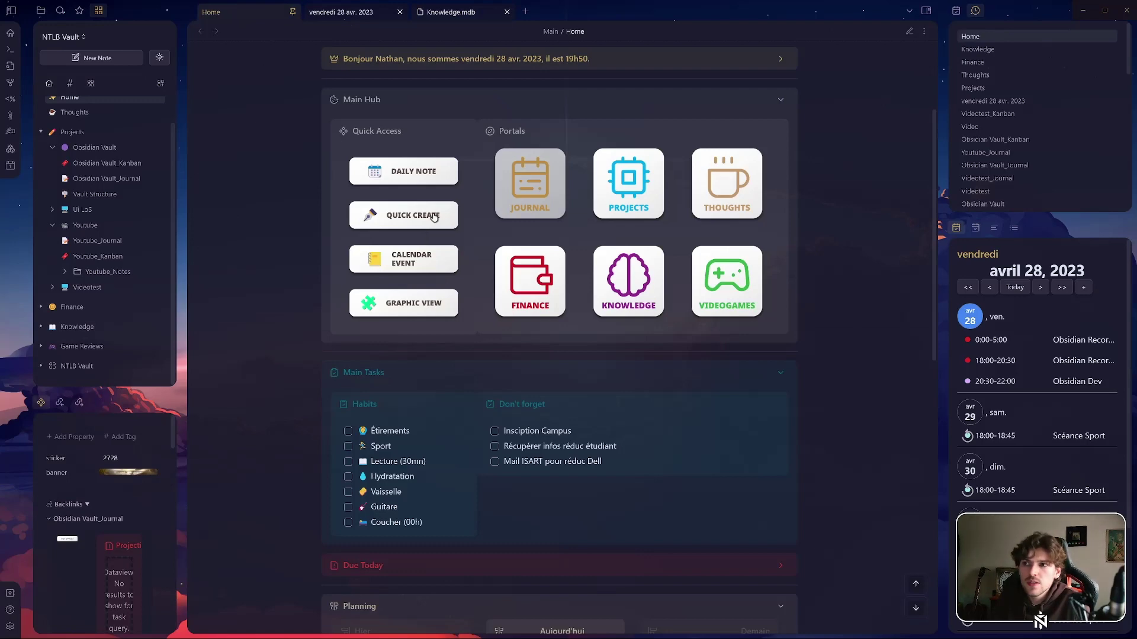
# - Start a Knowledge note titled 'How to build a house' with categories Sculpting and Building
pyautogui.click(397, 218)
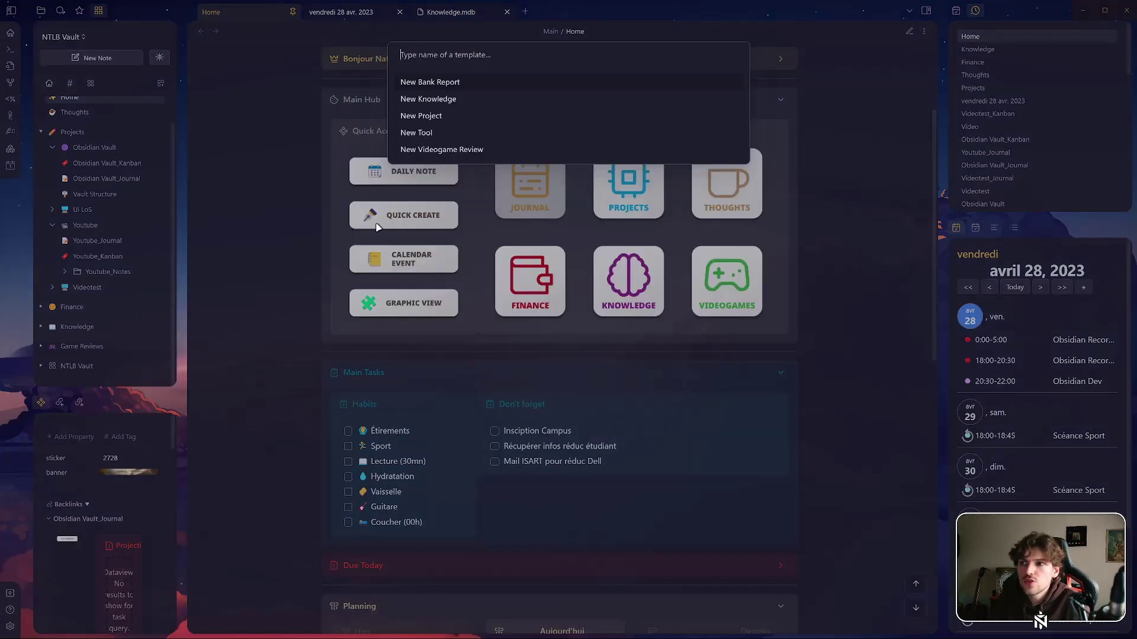
pyautogui.click(446, 103)
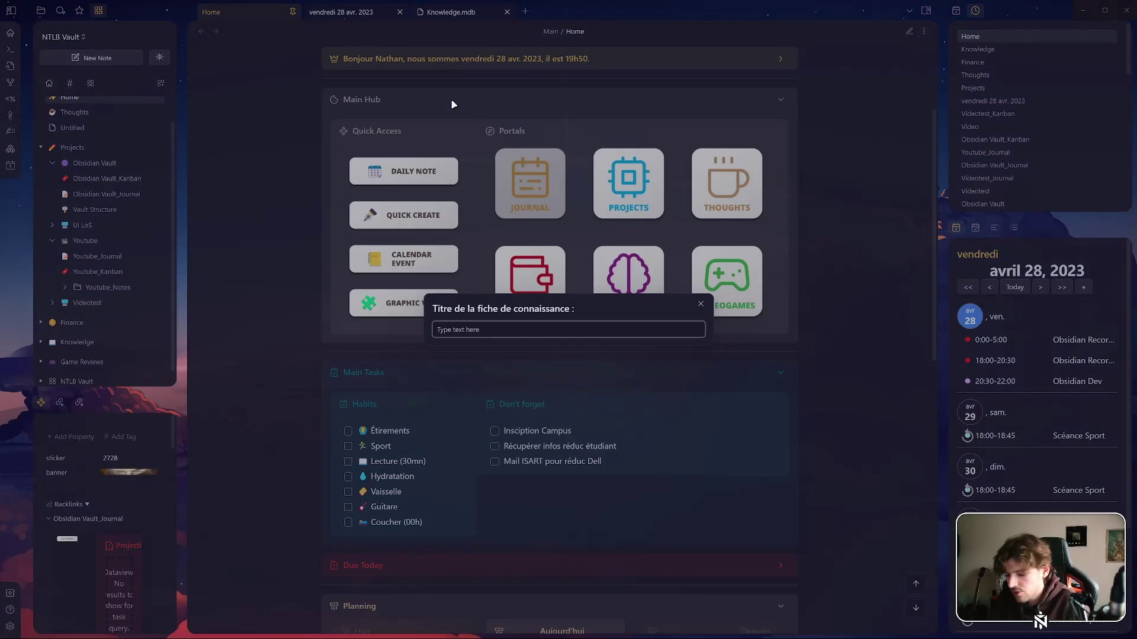
pyautogui.write('How to')
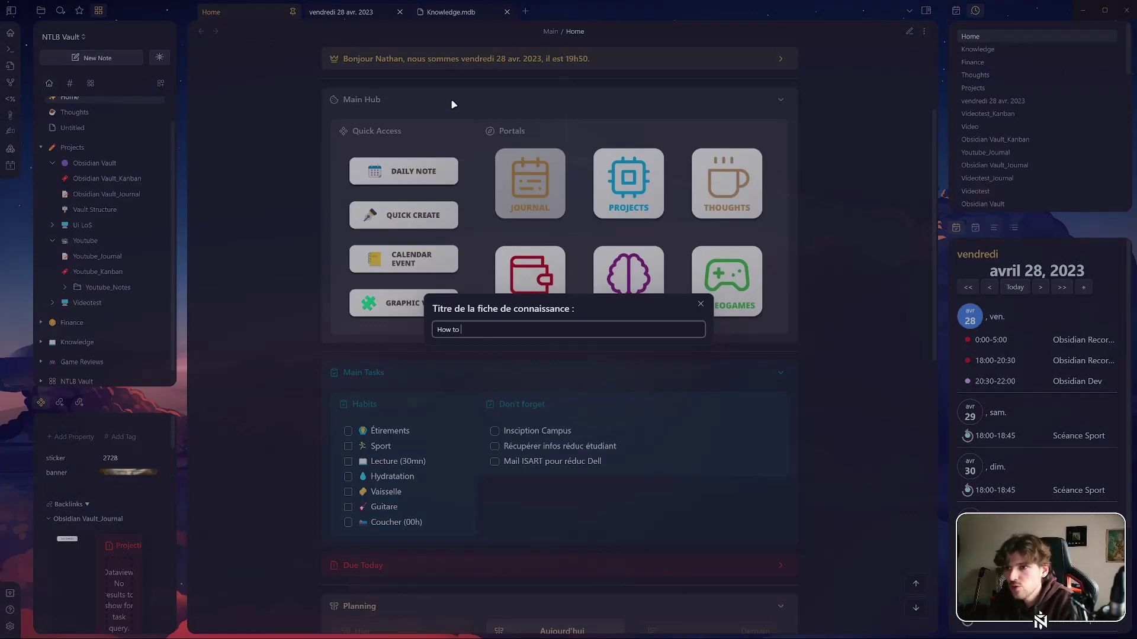
pyautogui.write(' b uild ')
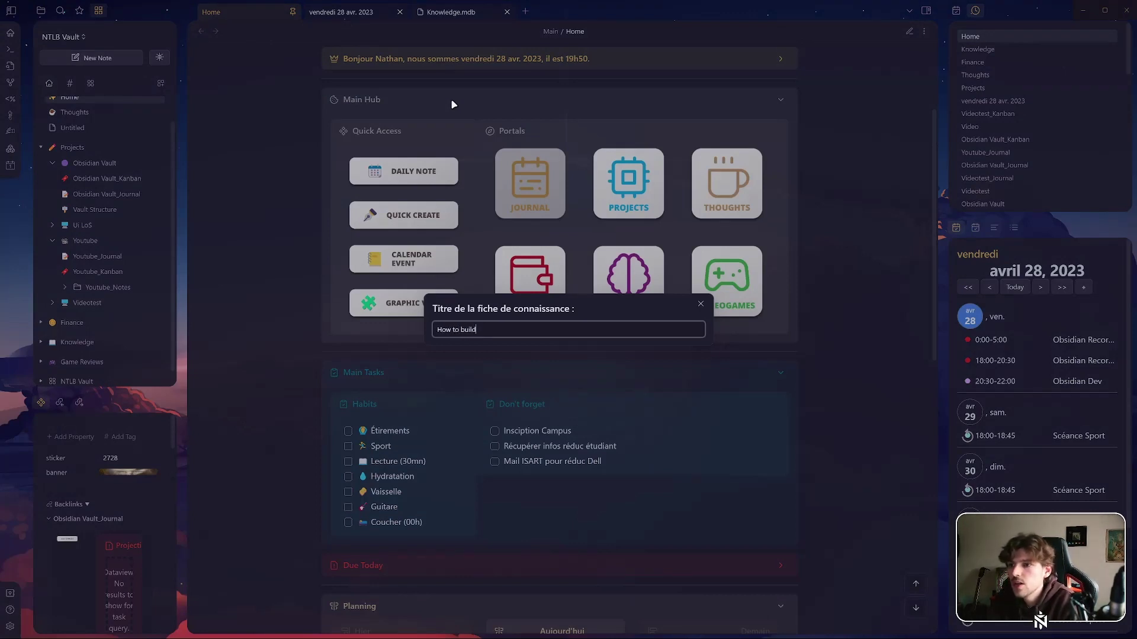
pyautogui.write('a house')
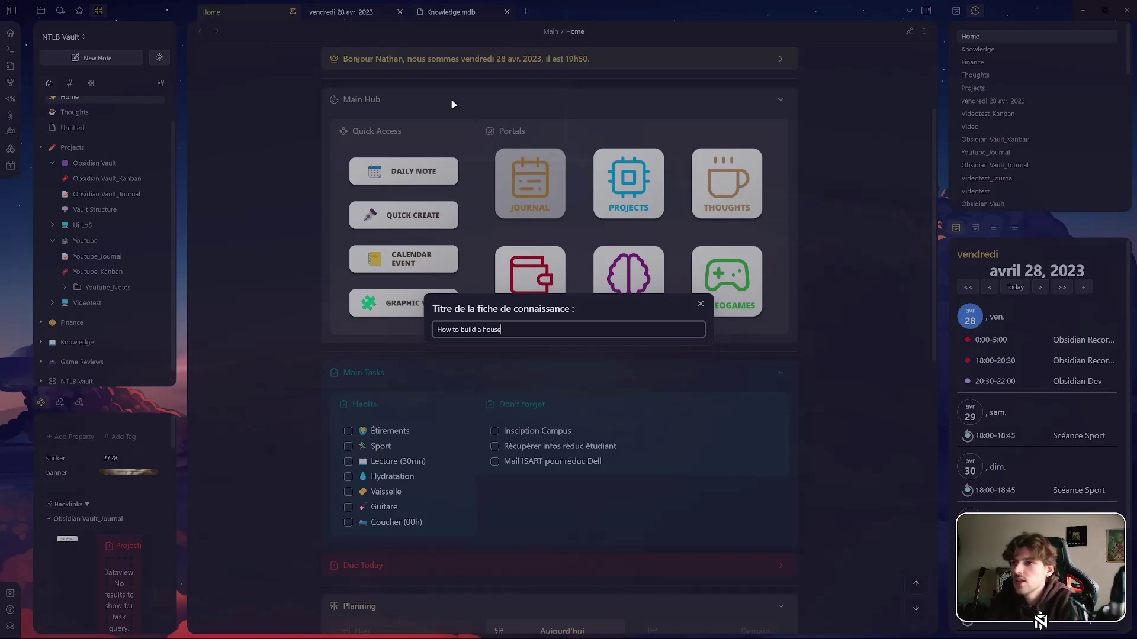
pyautogui.write(' in 8')
pyautogui.press('BackSpace')
pyautogui.press('BackSpace')
pyautogui.press('BackSpace')
pyautogui.press('BackSpace')
pyautogui.press('BackSpace')
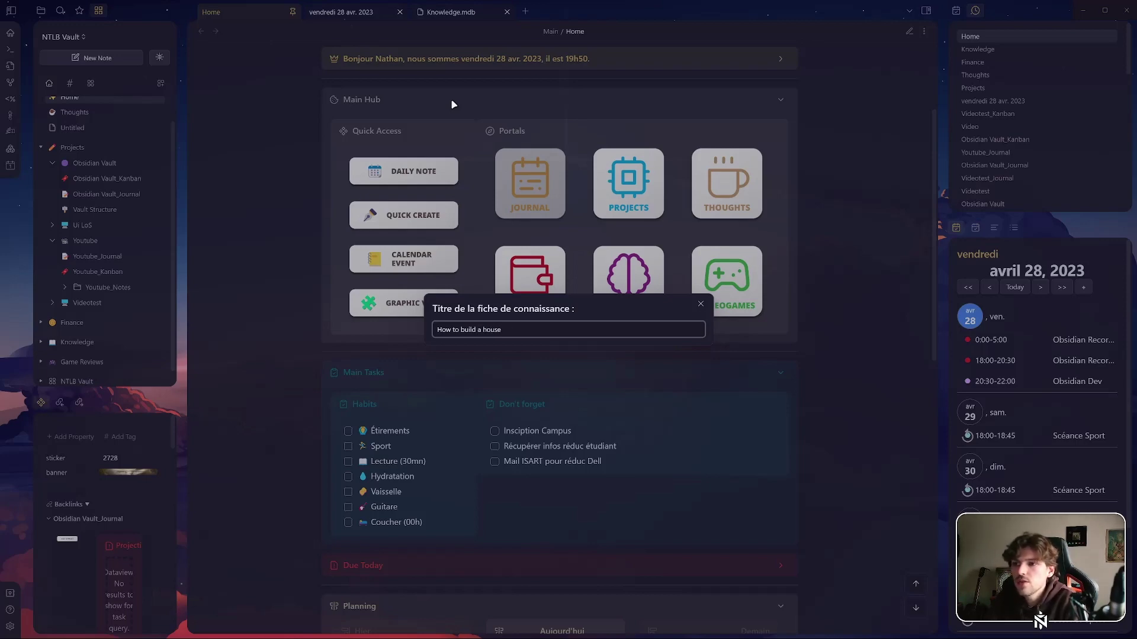
pyautogui.press('Return')
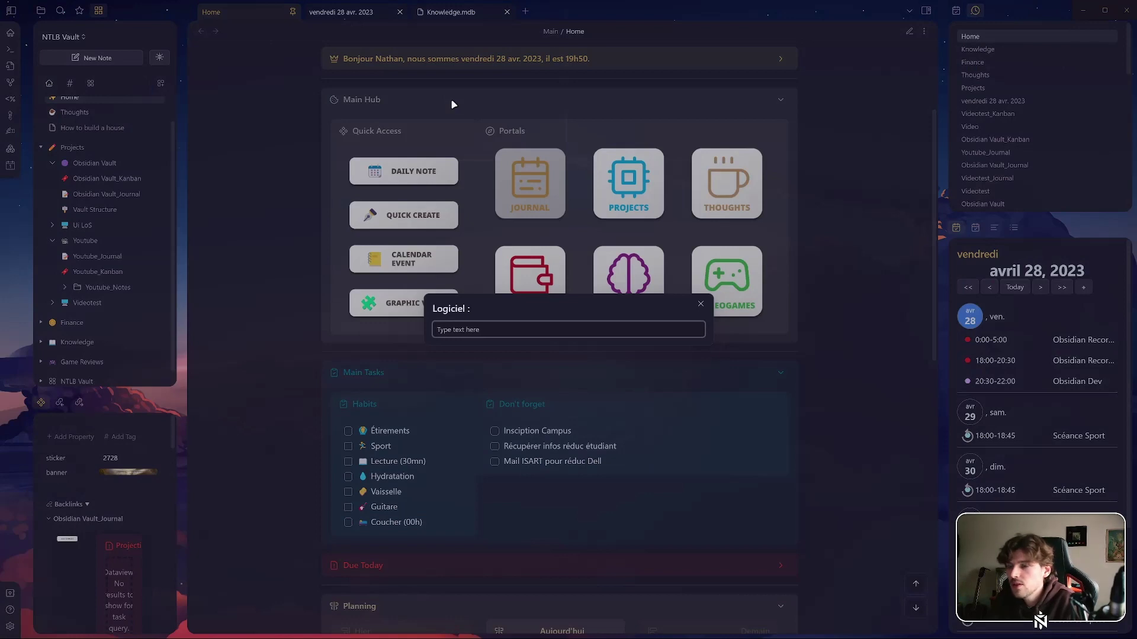
pyautogui.write('Obsidian')
pyautogui.press('Return')
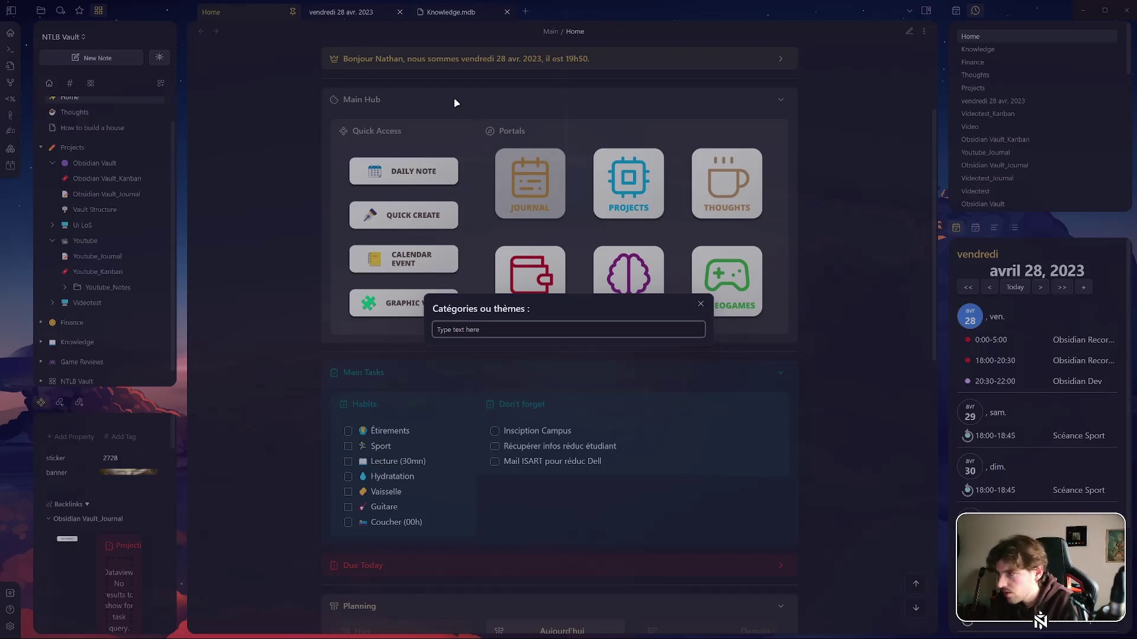
pyautogui.write('S')
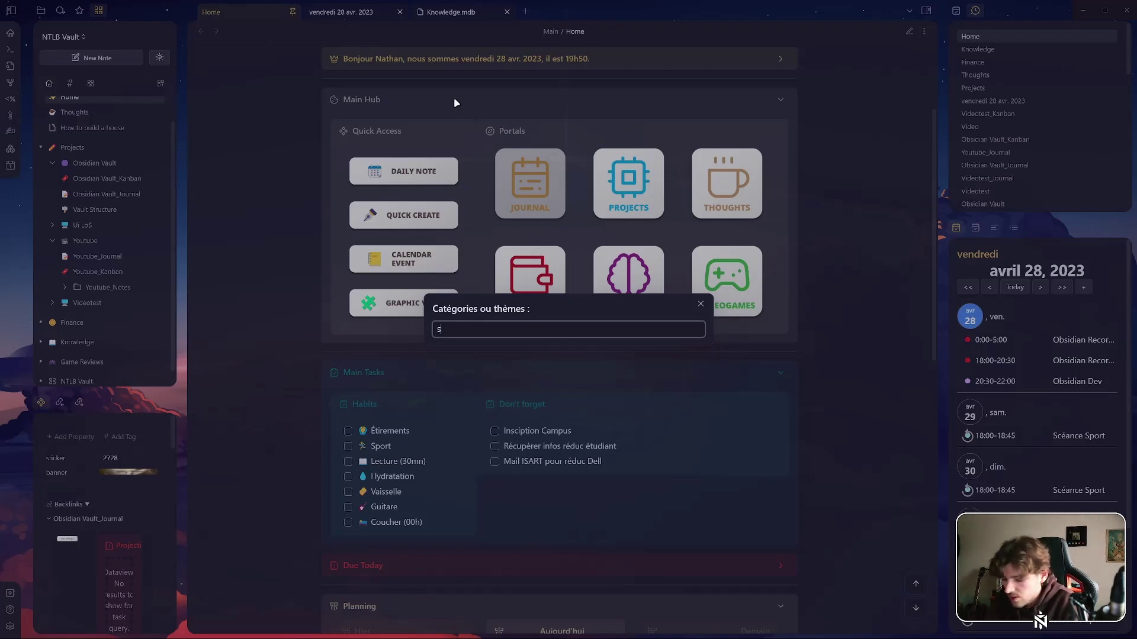
pyautogui.write('culpting')
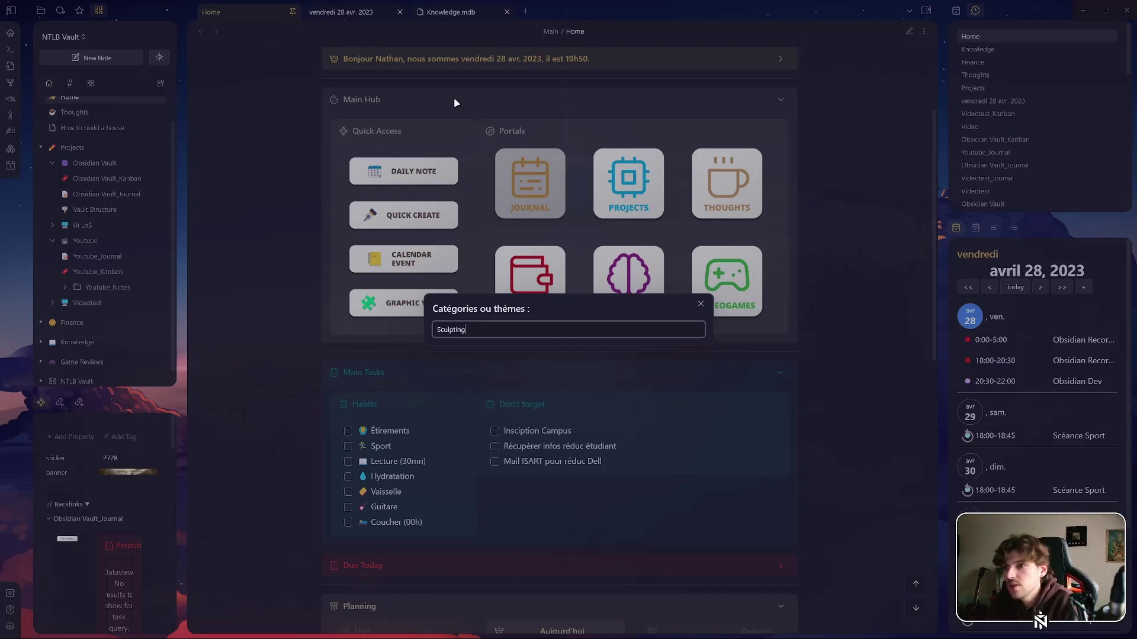
pyautogui.write(', Building')
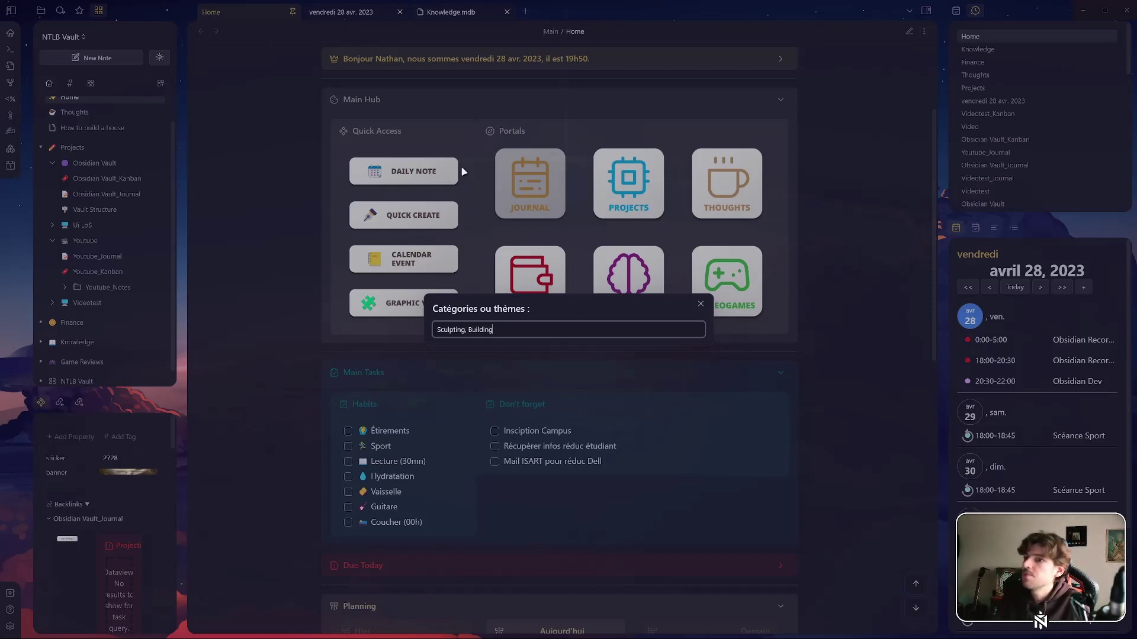
pyautogui.press('Return')
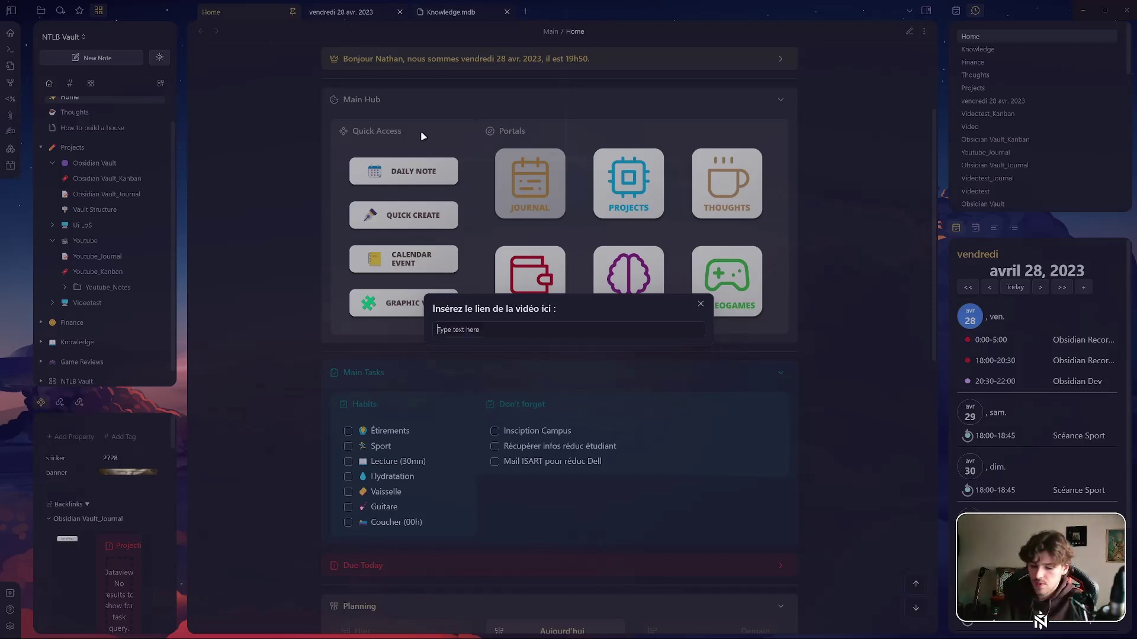
# - Paste the Blender 'Build a Simple House' YouTube link as the note's video and finish it
pyautogui.hotkey('alt', 'Tab')
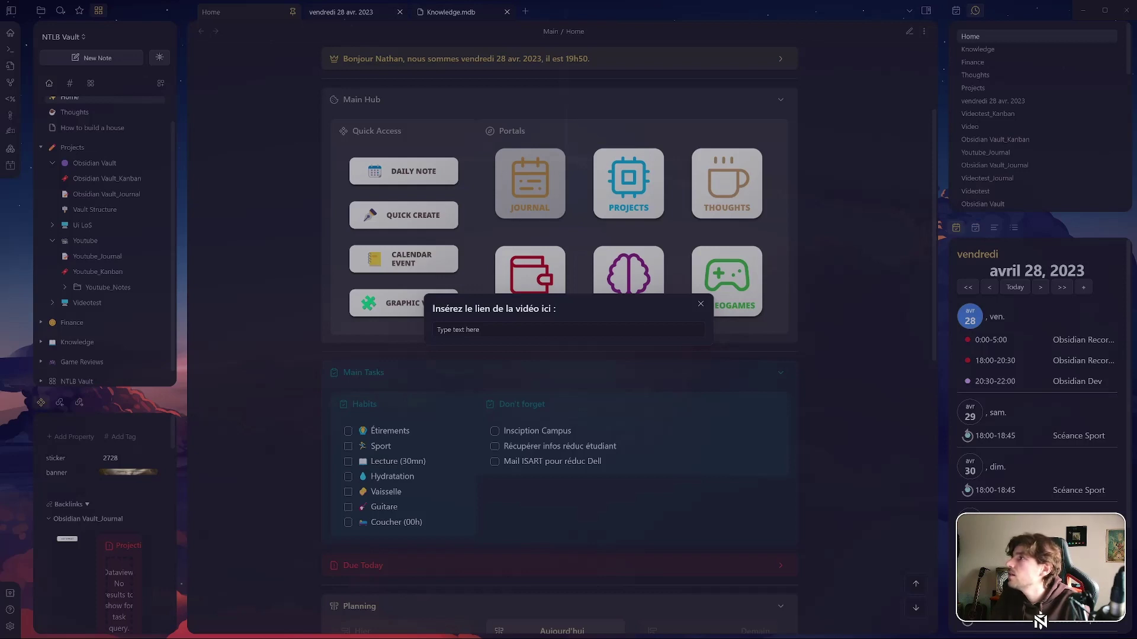
pyautogui.click(509, 329)
pyautogui.hotkey('ctrl', 'v')
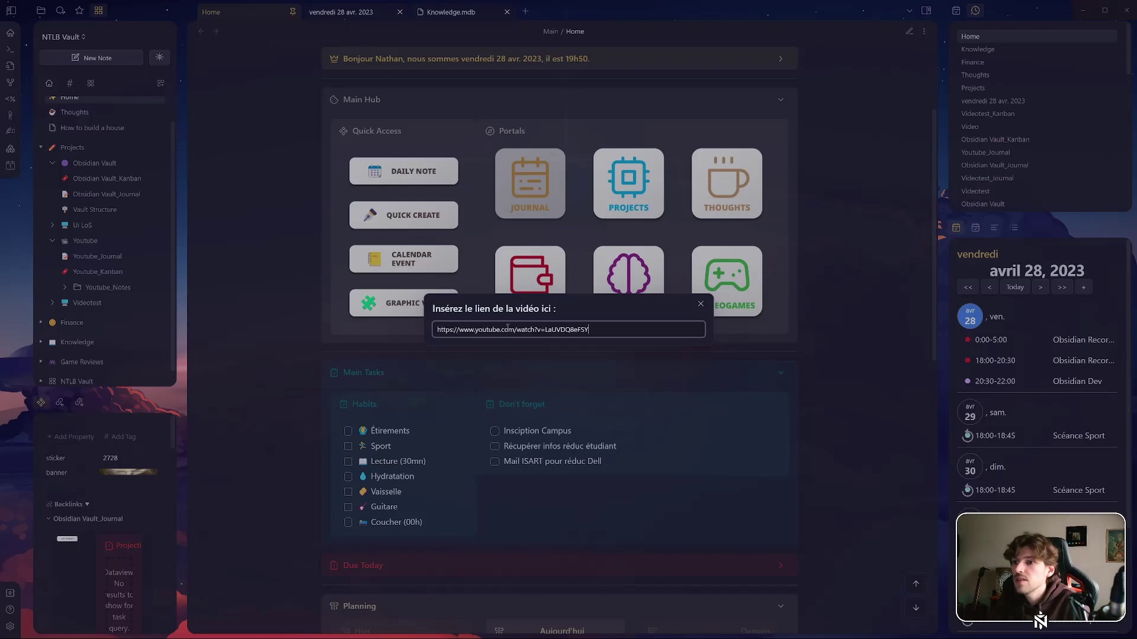
pyautogui.press('Return')
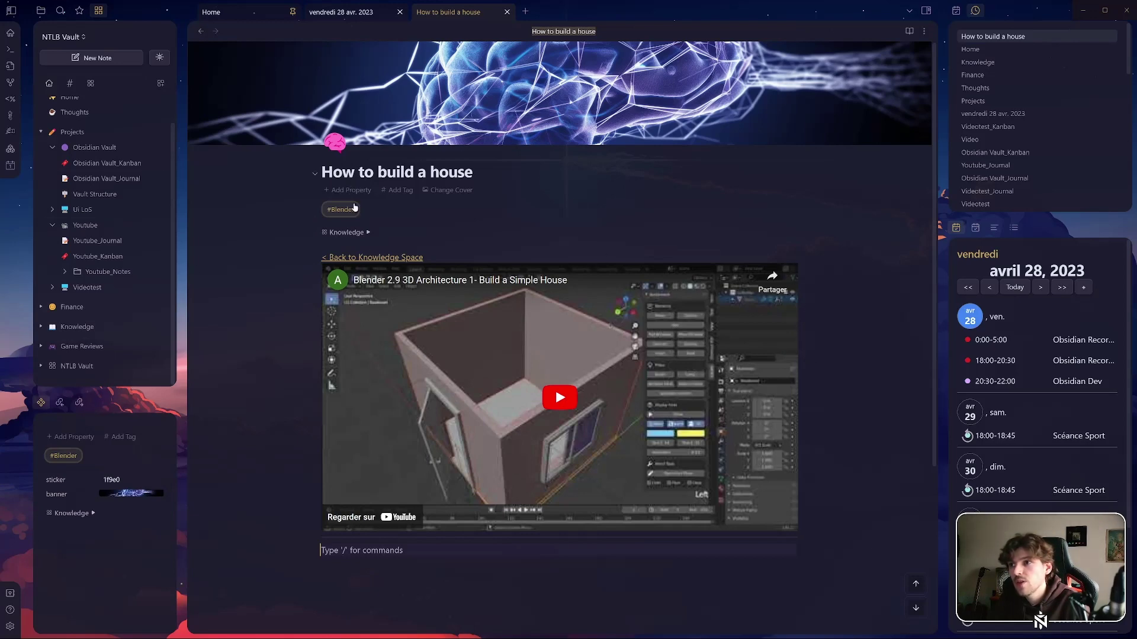
# - Play the house video to its Add Room chapter, pause, then go back to Knowledge.mdb
pyautogui.click(368, 232)
pyautogui.click(368, 232)
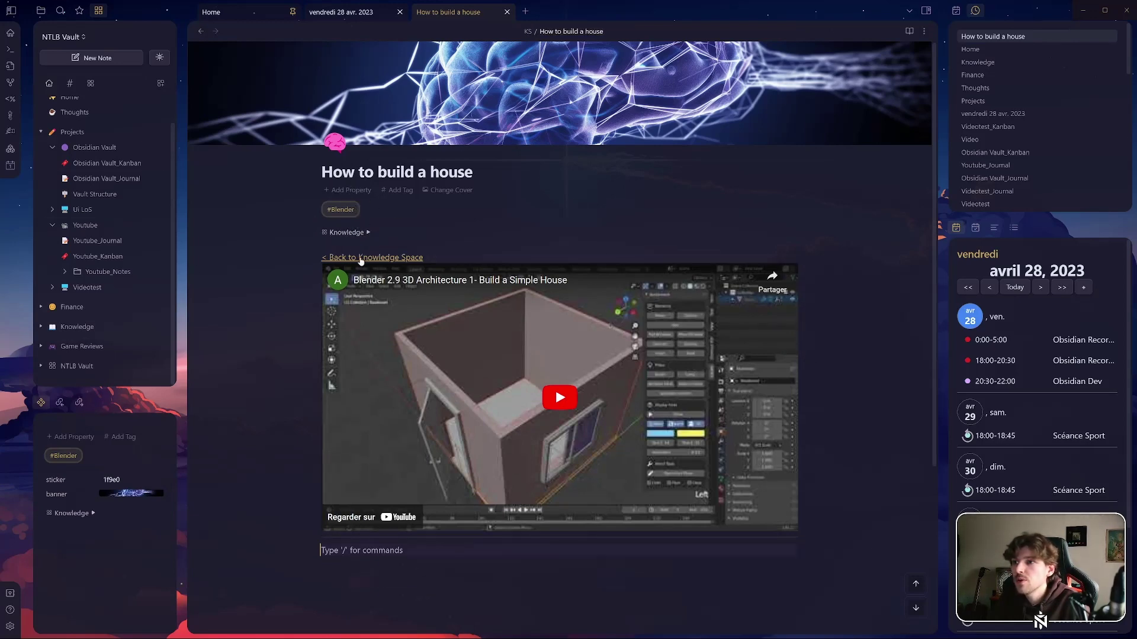
pyautogui.scroll(-3, 543, 539)
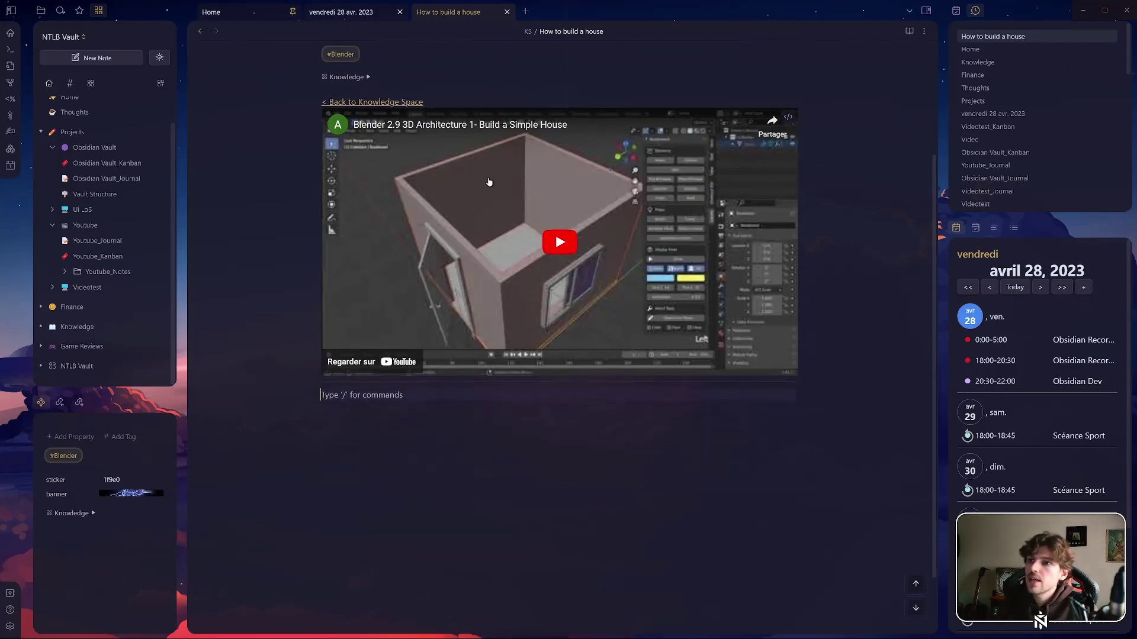
pyautogui.click(555, 255)
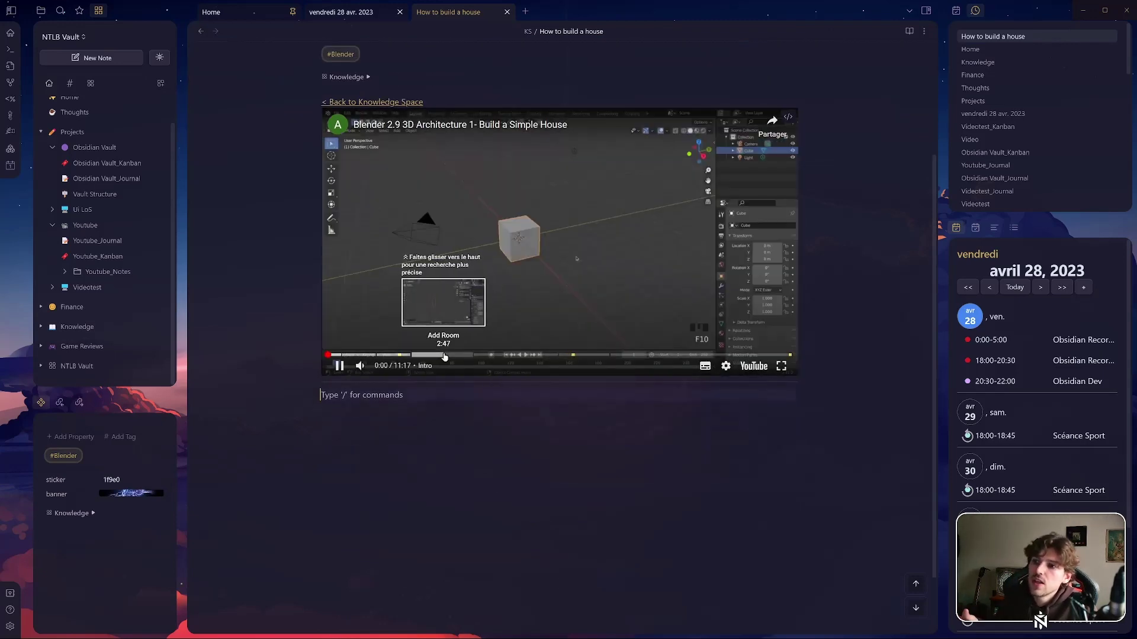
pyautogui.click(445, 356)
pyautogui.click(578, 314)
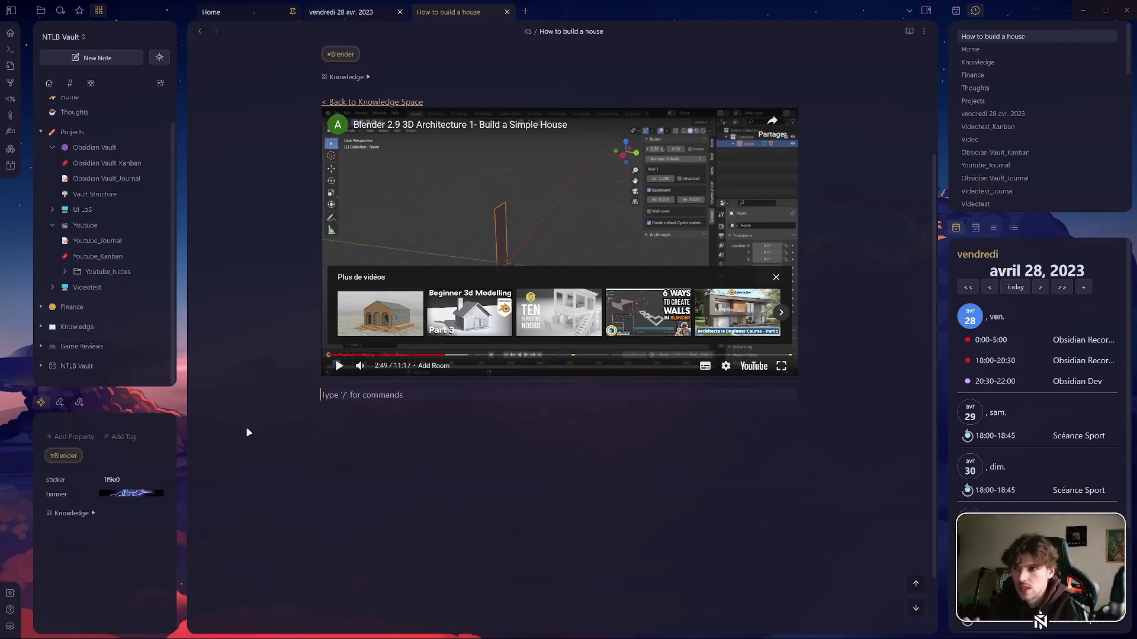
pyautogui.scroll(3, 613, 383)
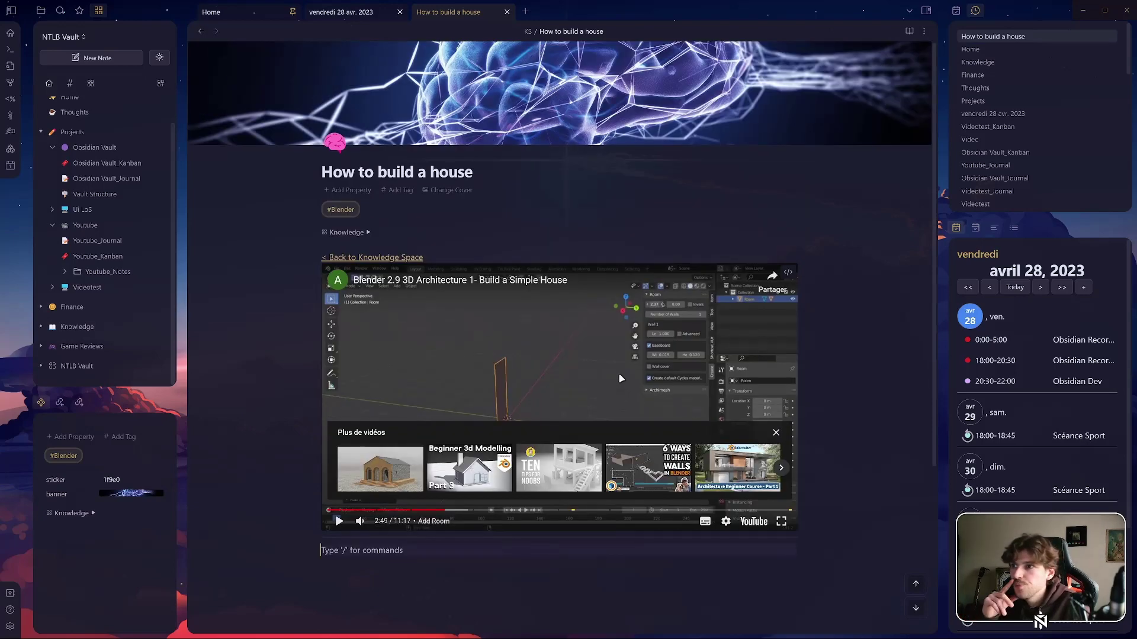
pyautogui.click(396, 259)
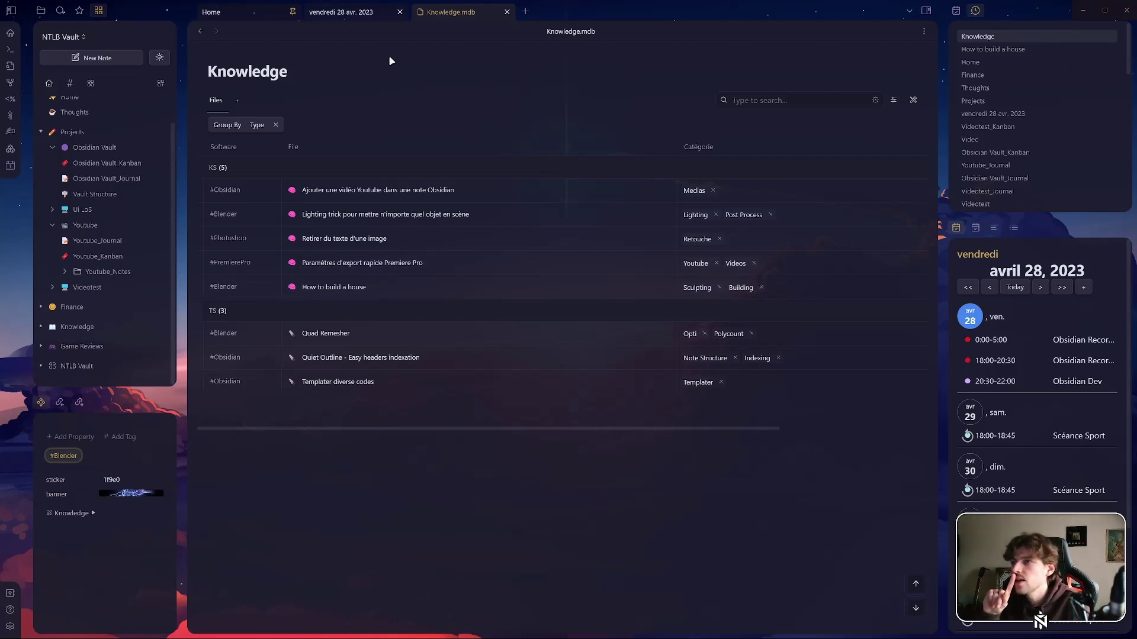
# - Switch to the Home tab and scroll back up to its banner and Home title
pyautogui.click(239, 12)
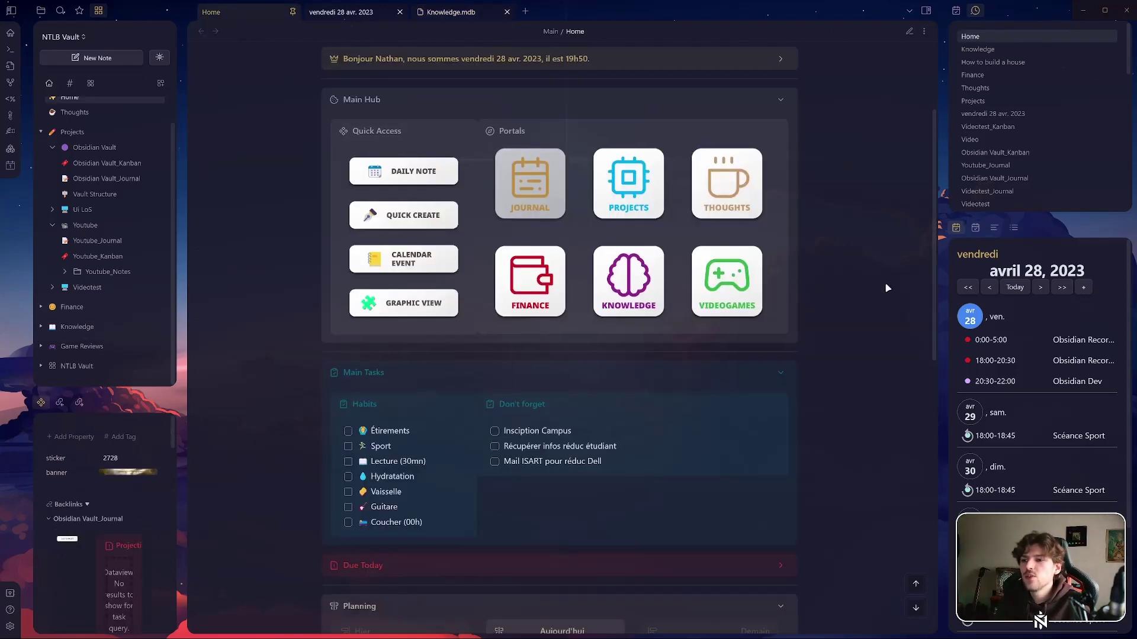
pyautogui.scroll(2, 859, 272)
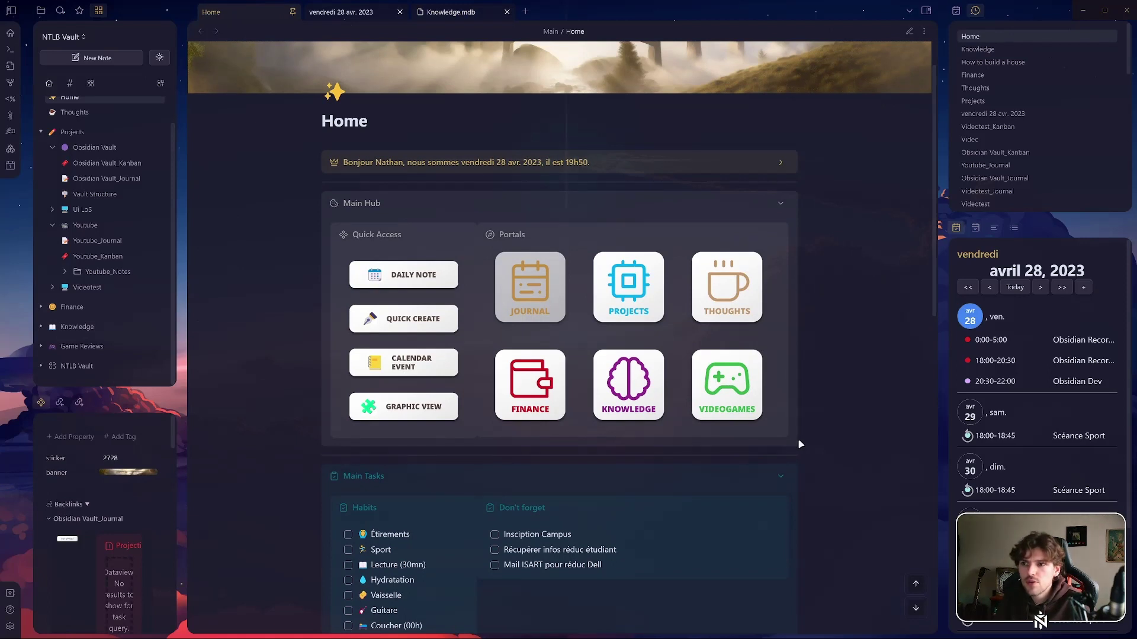
# - Open the Game Reviews database, scan its rating columns, and open the Road 96 review
pyautogui.click(727, 394)
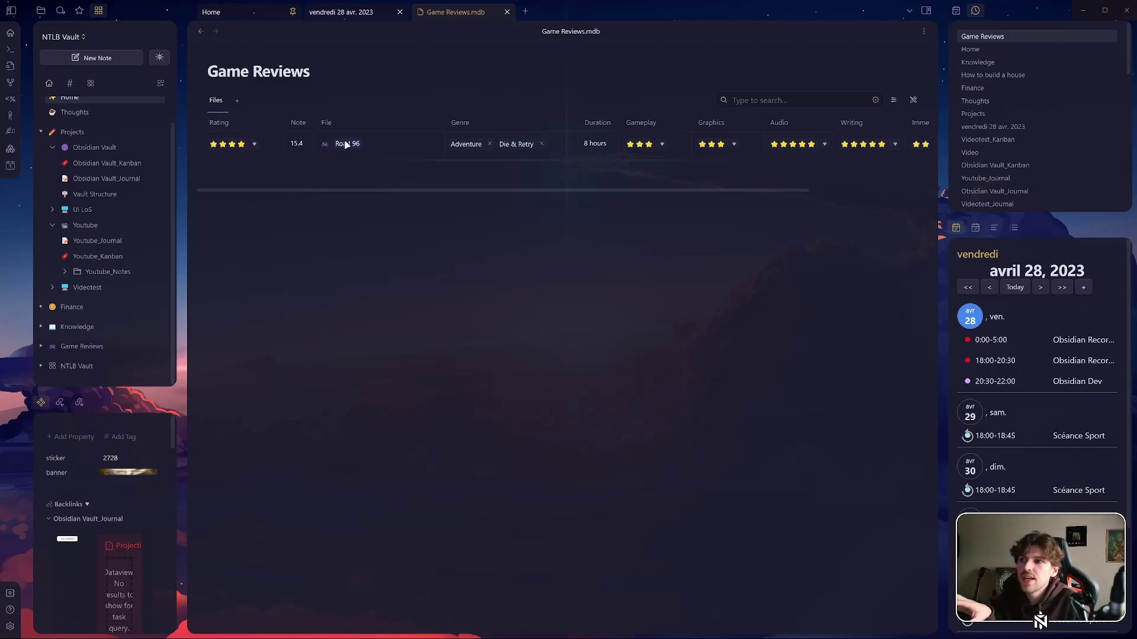
pyautogui.moveTo(443, 188); pyautogui.dragTo(571, 213)
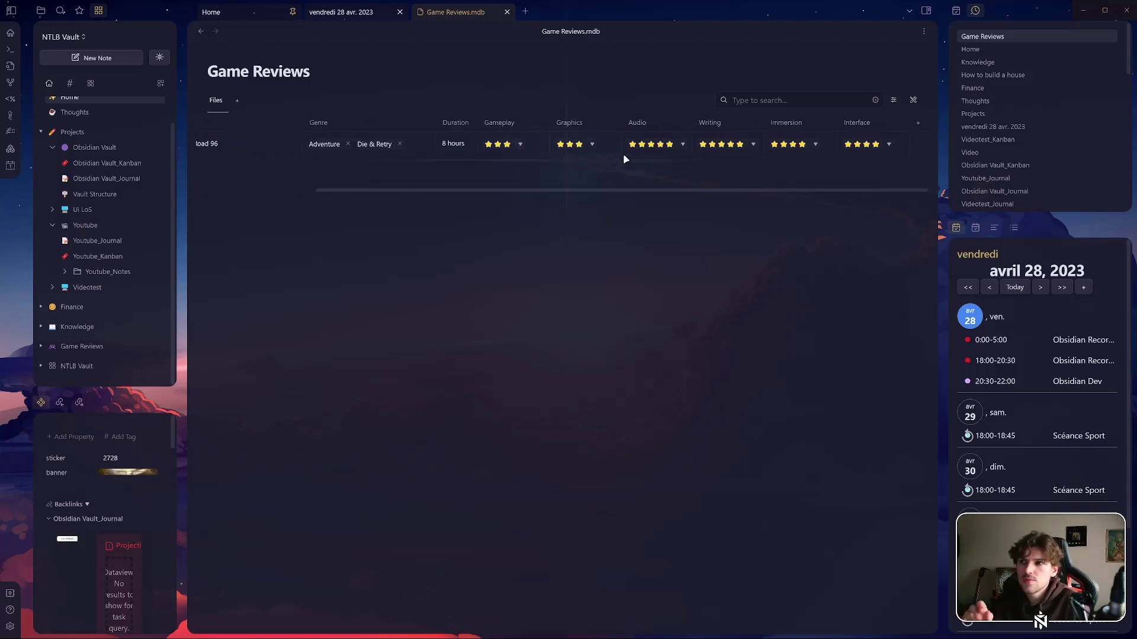
pyautogui.hscroll(-5, 624, 190)
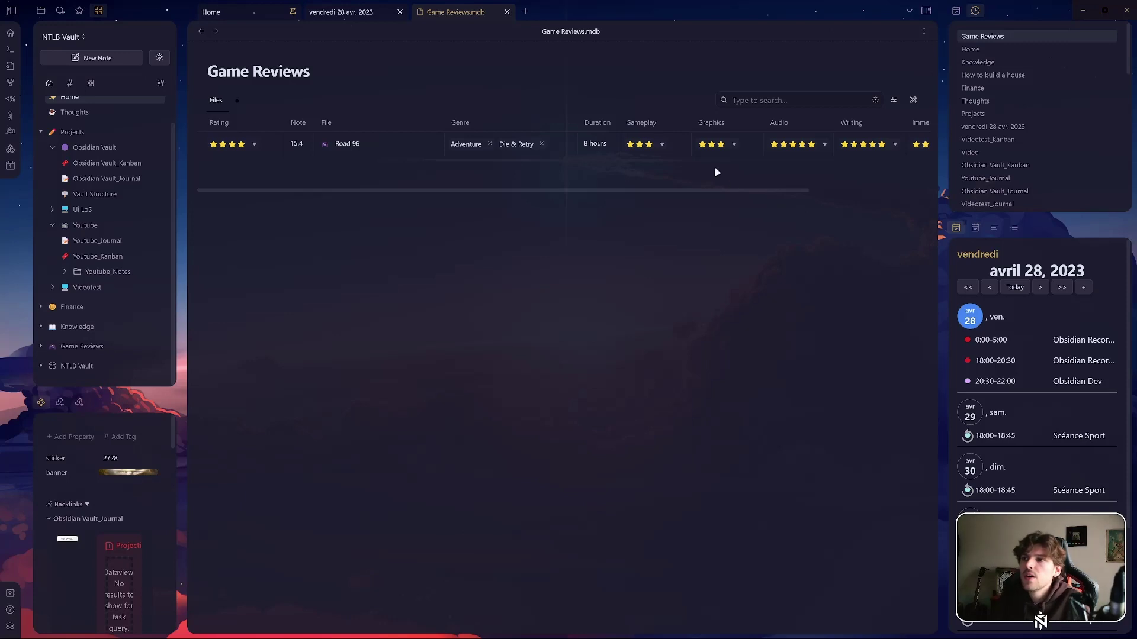
pyautogui.click(343, 144)
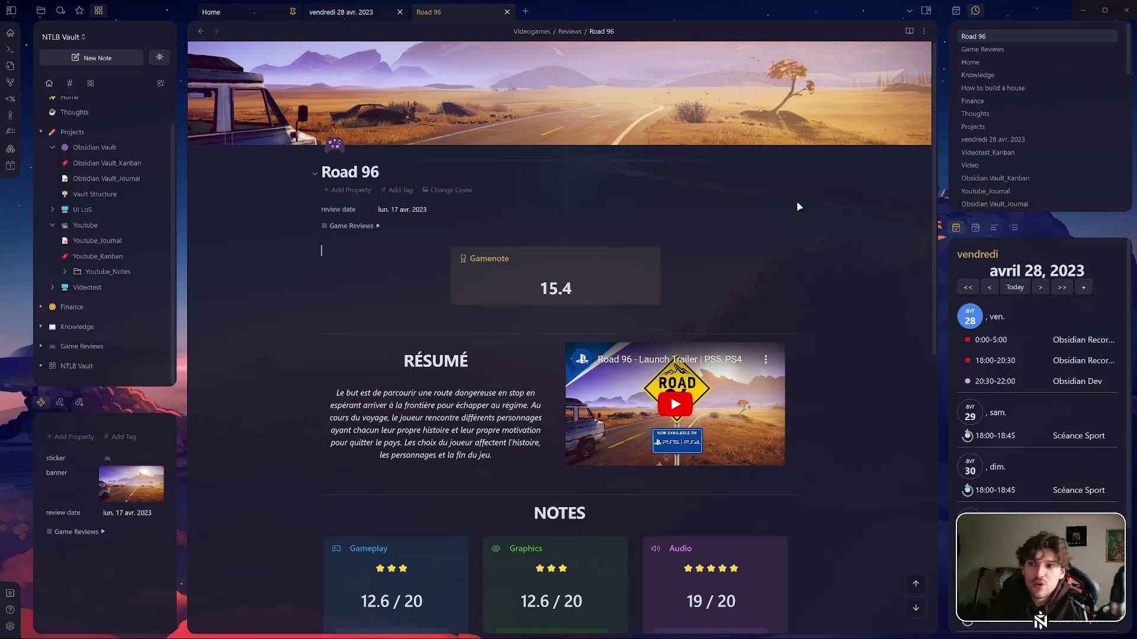
# - Select the Road 96 résumé and play the trailer, skipping to about 0:48 before pausing
pyautogui.scroll(-3, 797, 207)
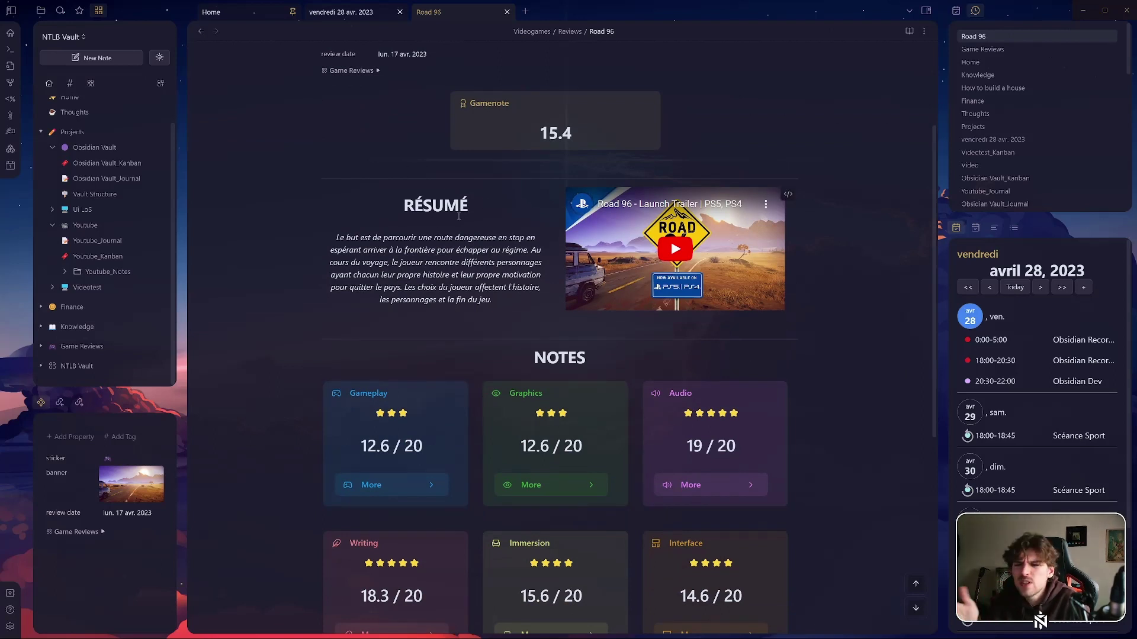
pyautogui.moveTo(335, 238); pyautogui.dragTo(494, 298)
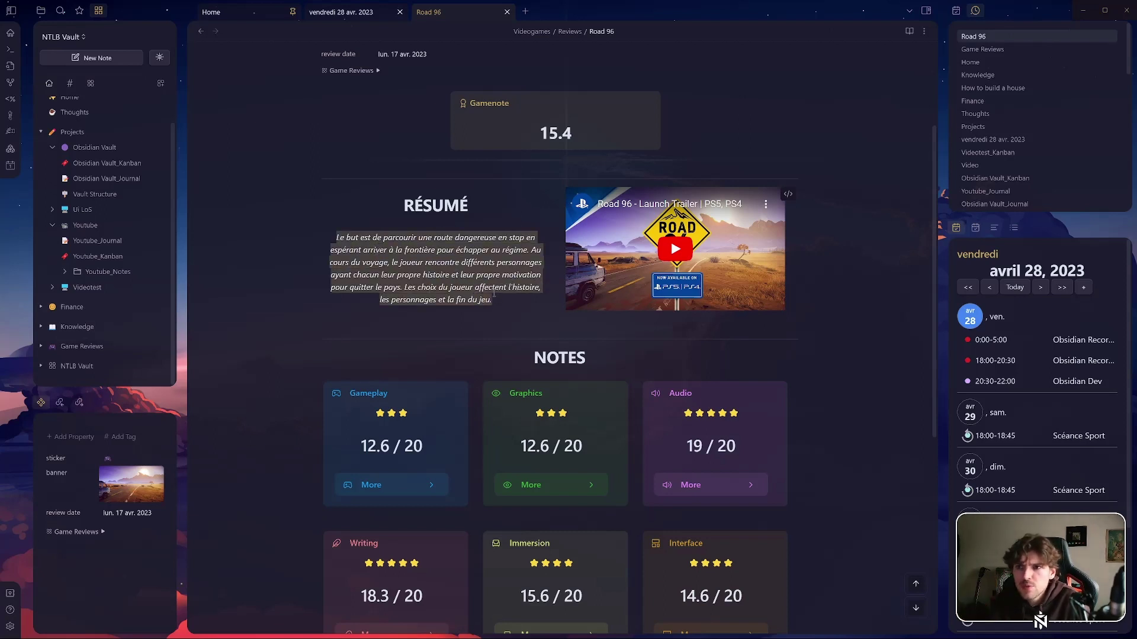
pyautogui.click(675, 249)
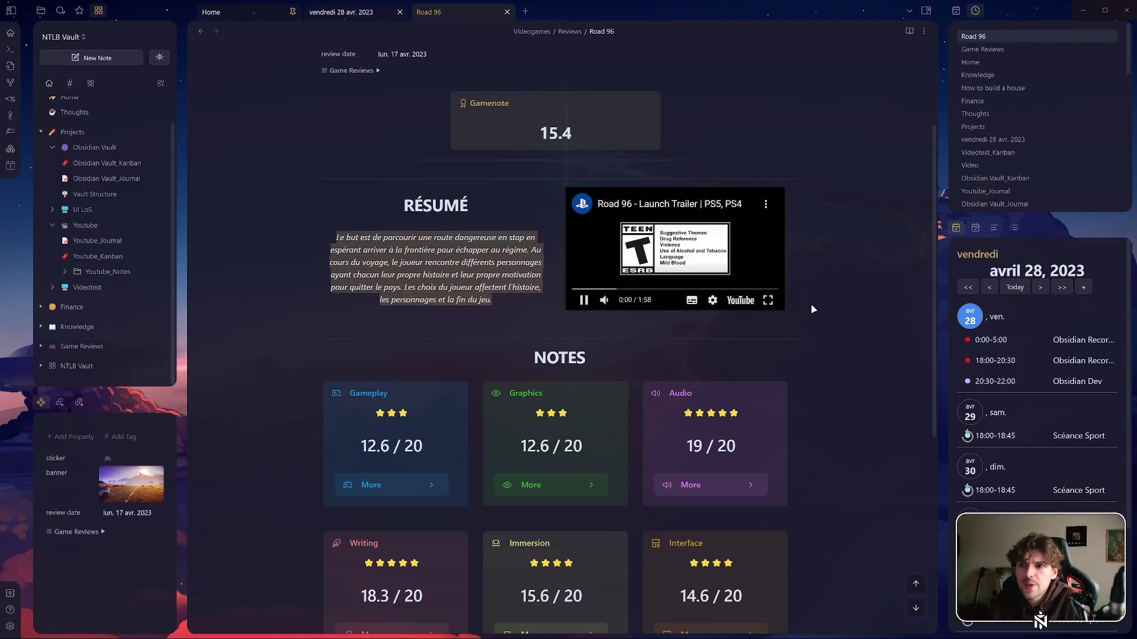
pyautogui.click(654, 289)
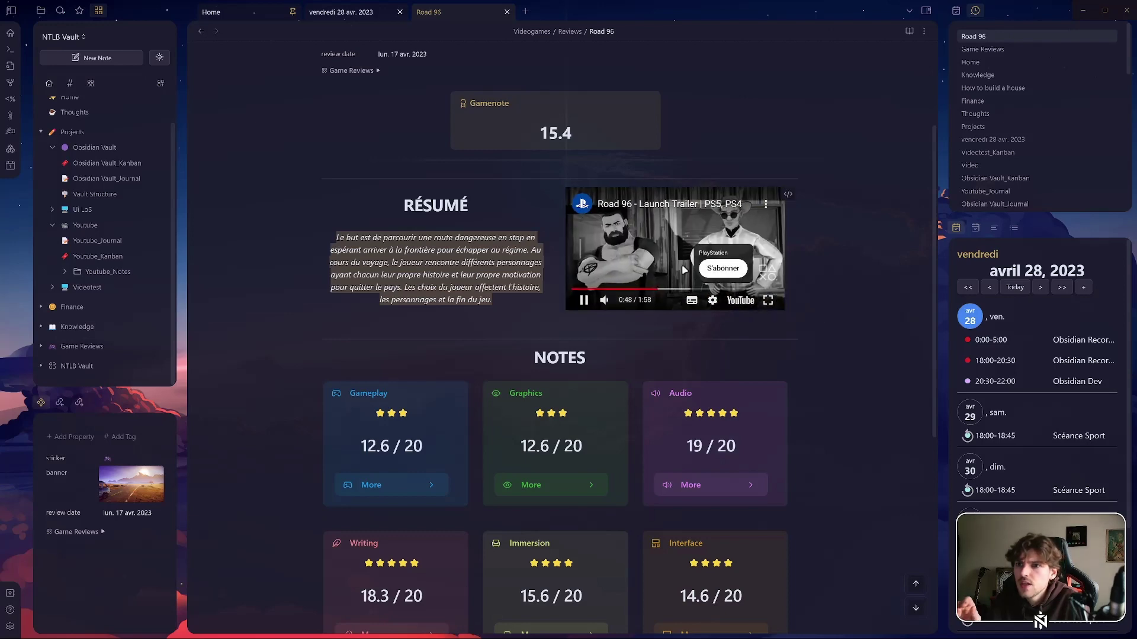
pyautogui.click(684, 270)
# - Expand the Gameplay breakdown, highlight Sensations, Activities and Ai, then return to the Home note
pyautogui.scroll(-4, 805, 380)
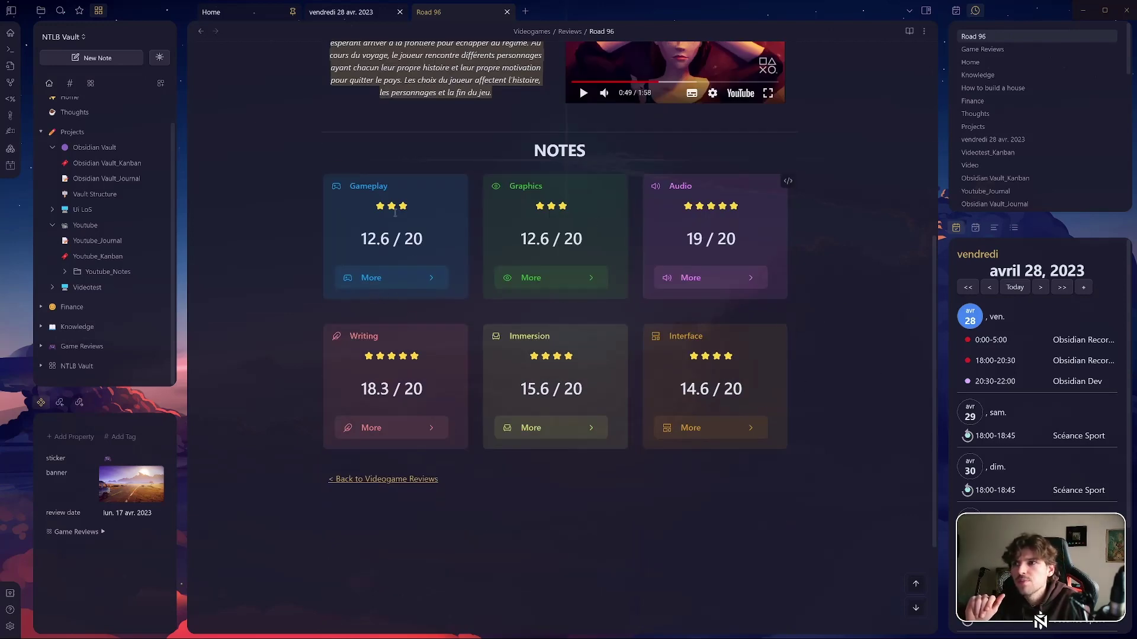
pyautogui.moveTo(382, 206)
pyautogui.mouseDown()
pyautogui.moveTo(408, 206)
pyautogui.moveTo(396, 206)
pyautogui.mouseUp()
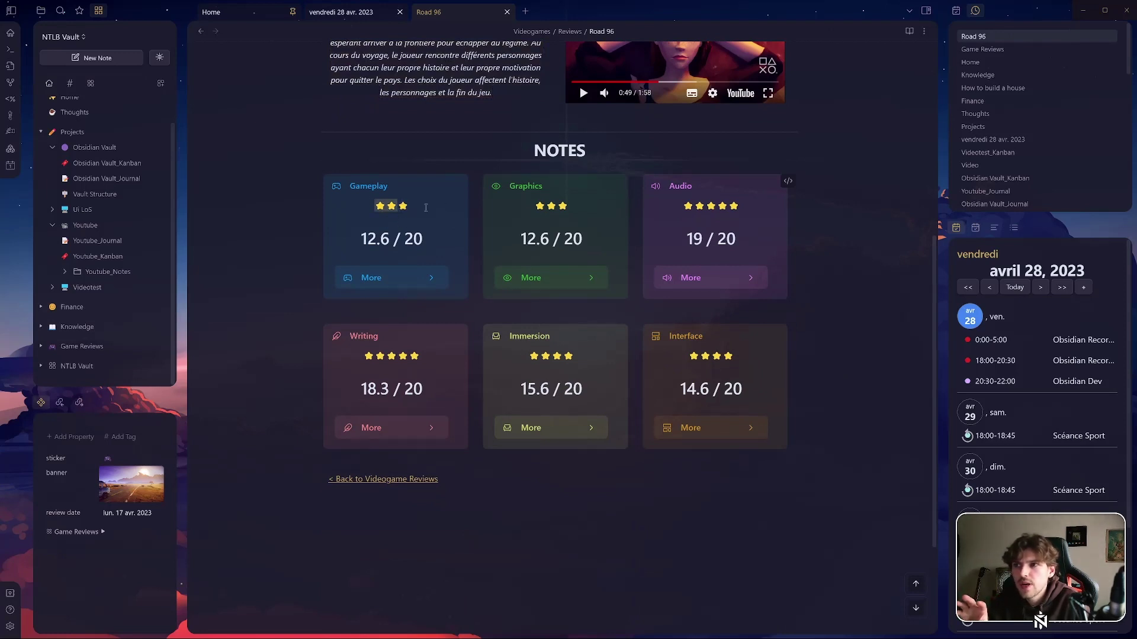
pyautogui.click(432, 279)
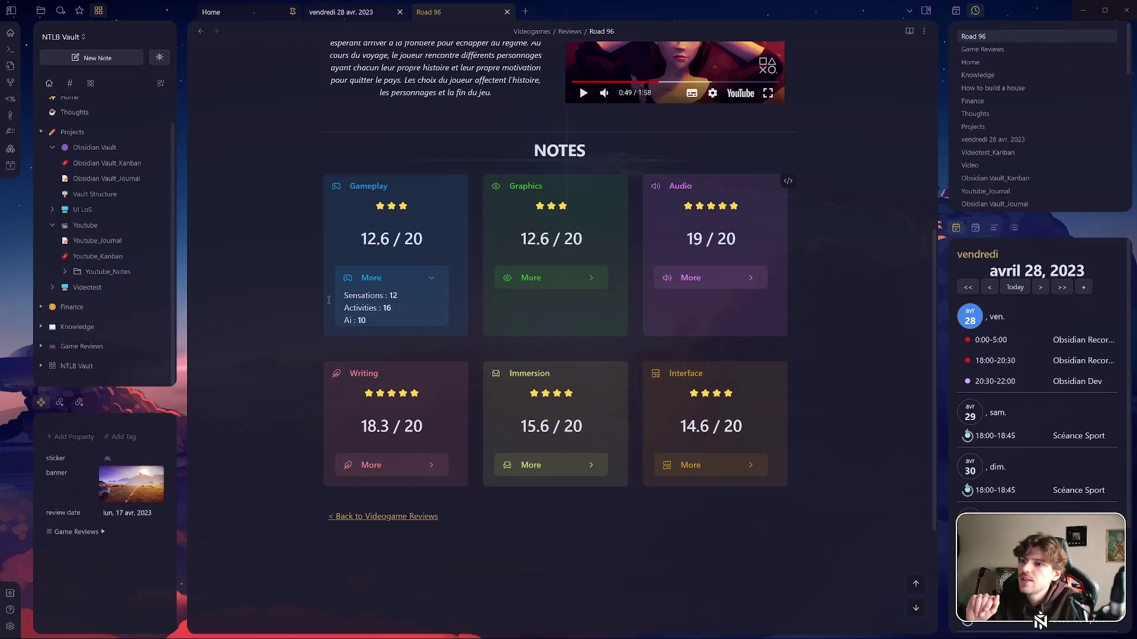
pyautogui.moveTo(341, 295); pyautogui.dragTo(402, 325)
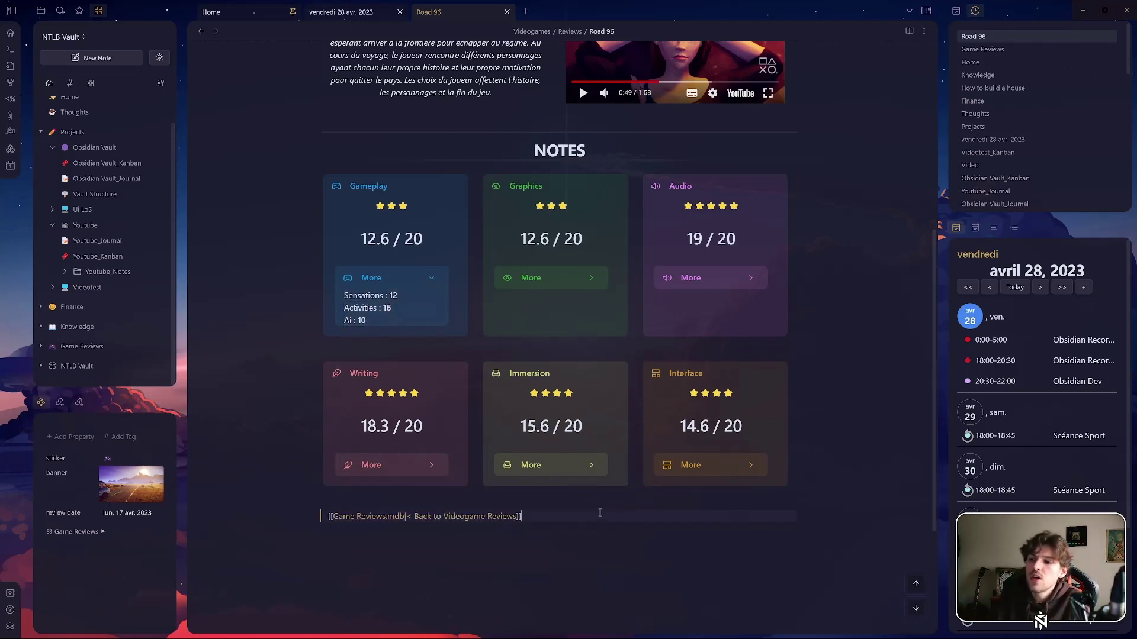
pyautogui.click(242, 12)
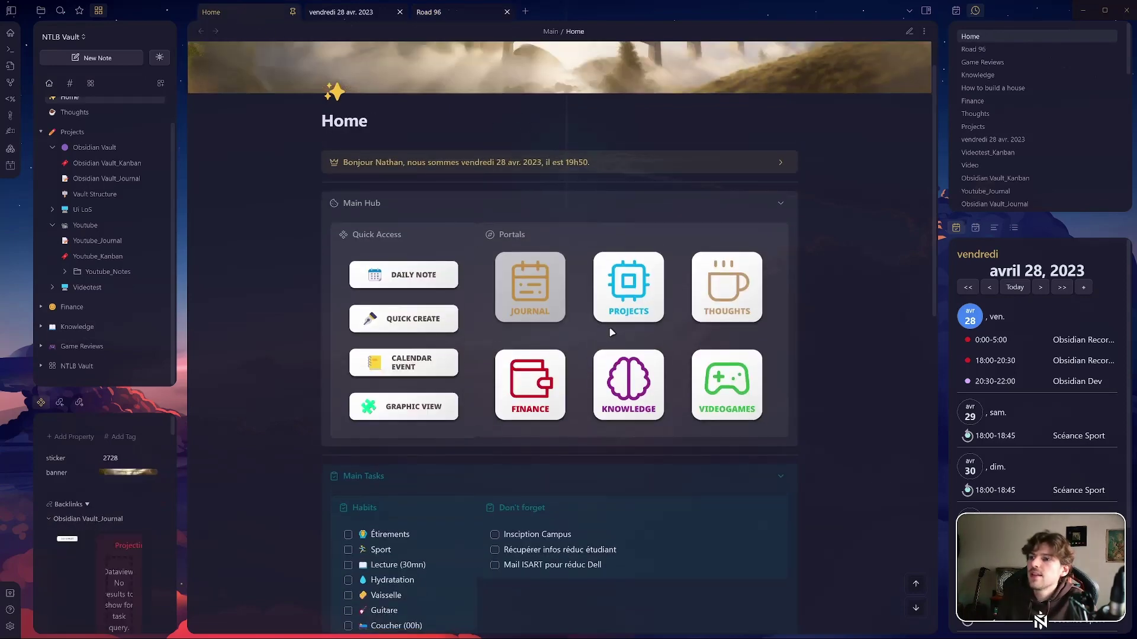
# - Start a New Videogame Review note and enter the game name Mortal Kombat 11
pyautogui.click(406, 320)
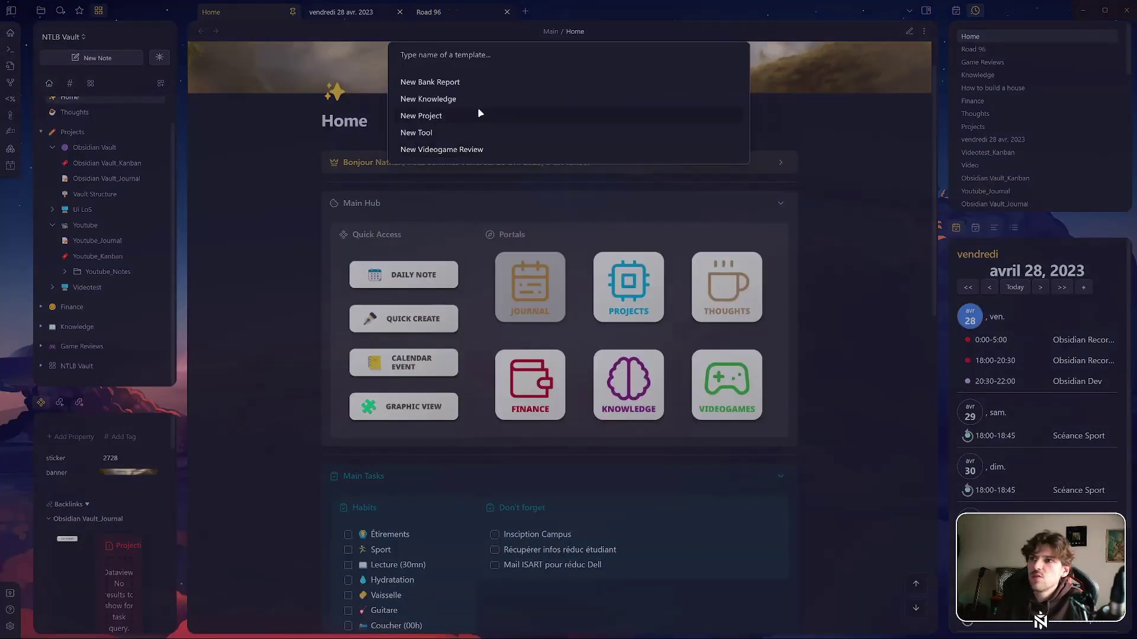
pyautogui.click(495, 152)
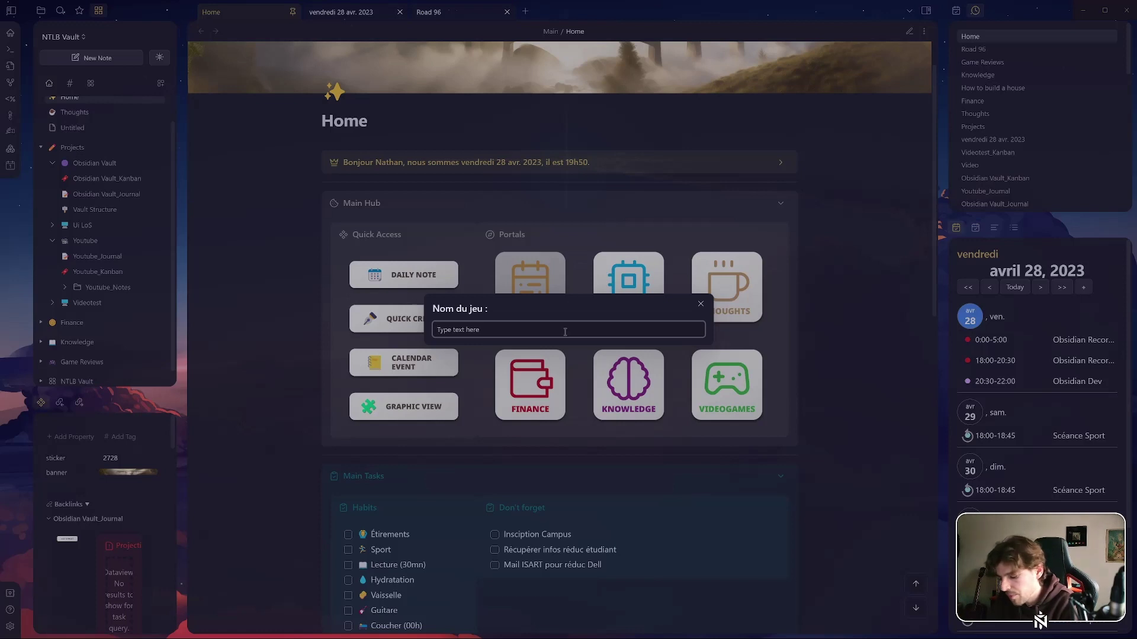
pyautogui.write('Mortal')
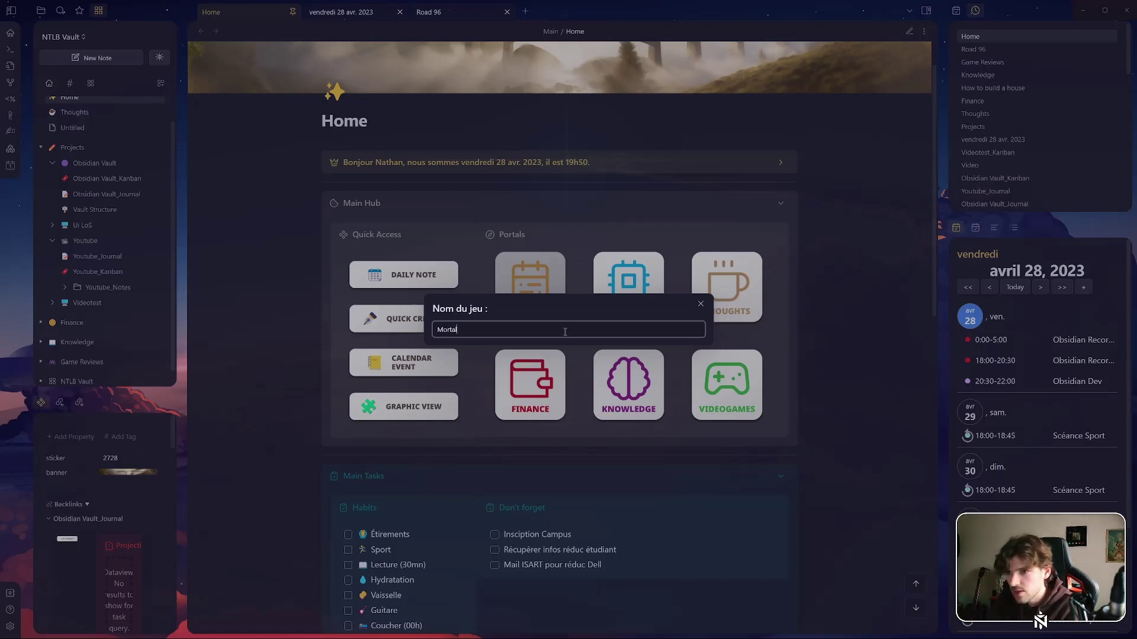
pyautogui.write(' Kombat 11')
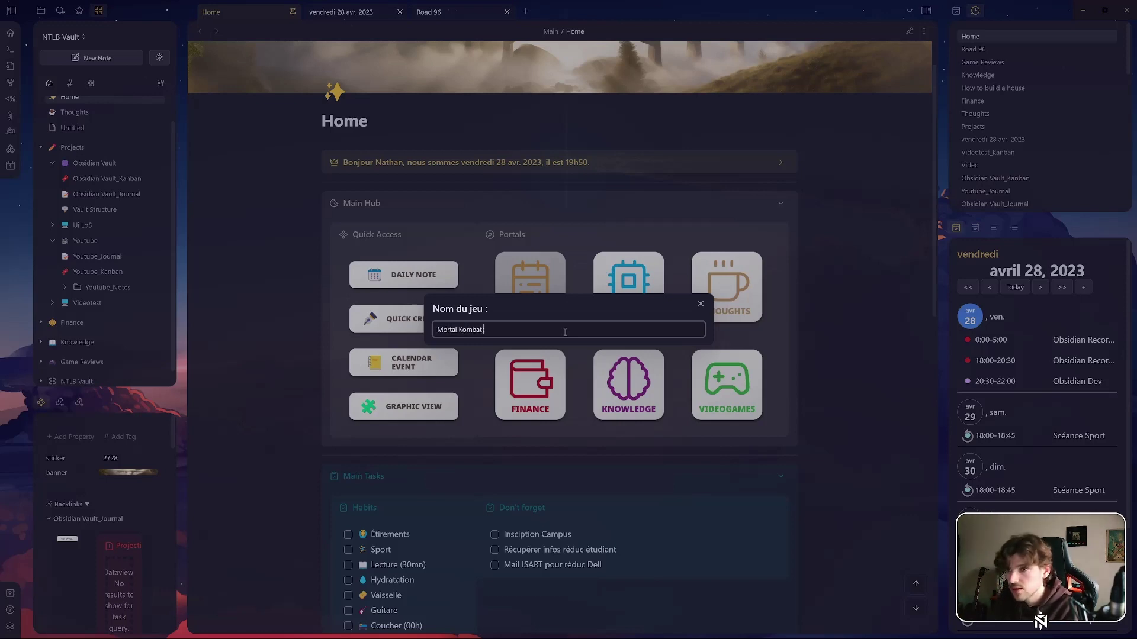
pyautogui.press('Return')
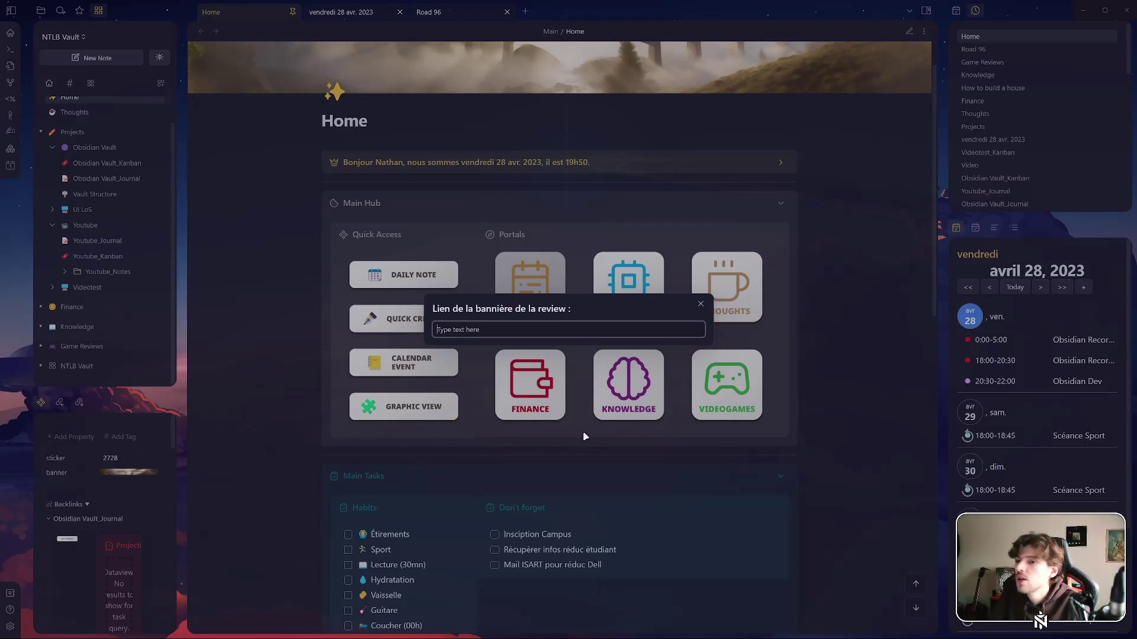
# - Paste the copied banner image link into the review's banner field
pyautogui.hotkey('ctrl', 'v')
pyautogui.hotkey('ctrl', 'z')
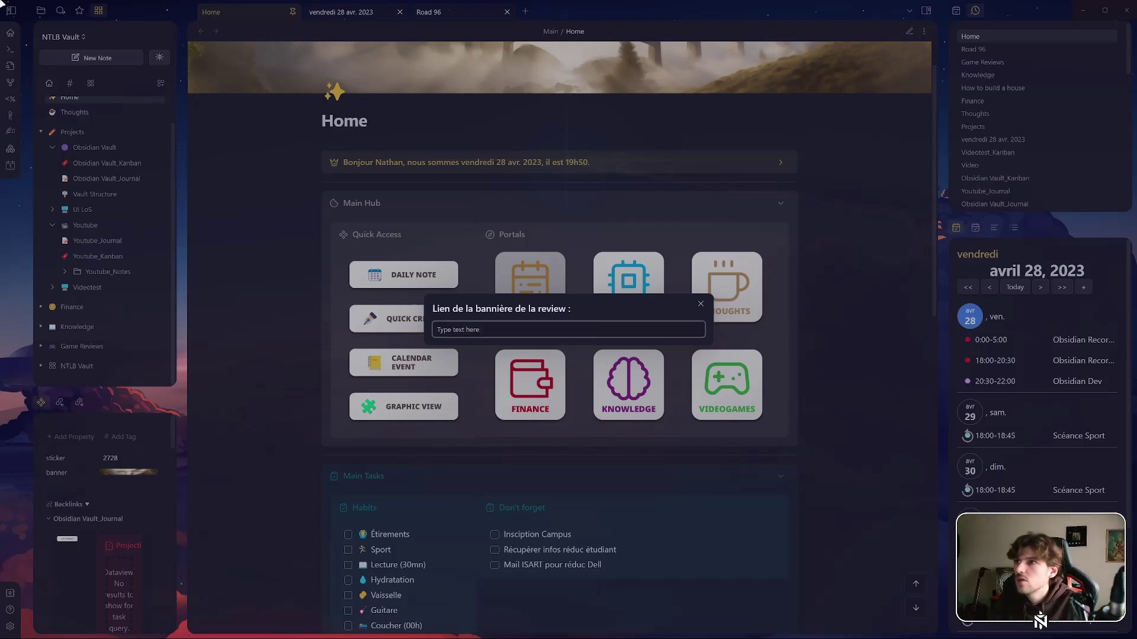
pyautogui.hotkey('alt', 'Tab')
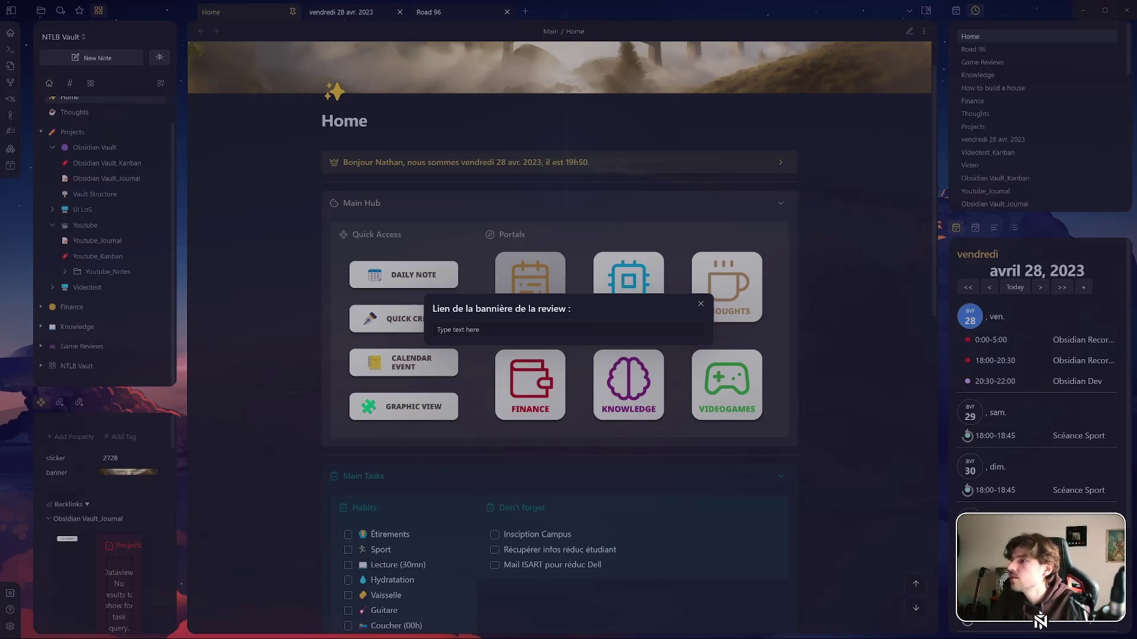
pyautogui.click(502, 329)
pyautogui.hotkey('ctrl', 'v')
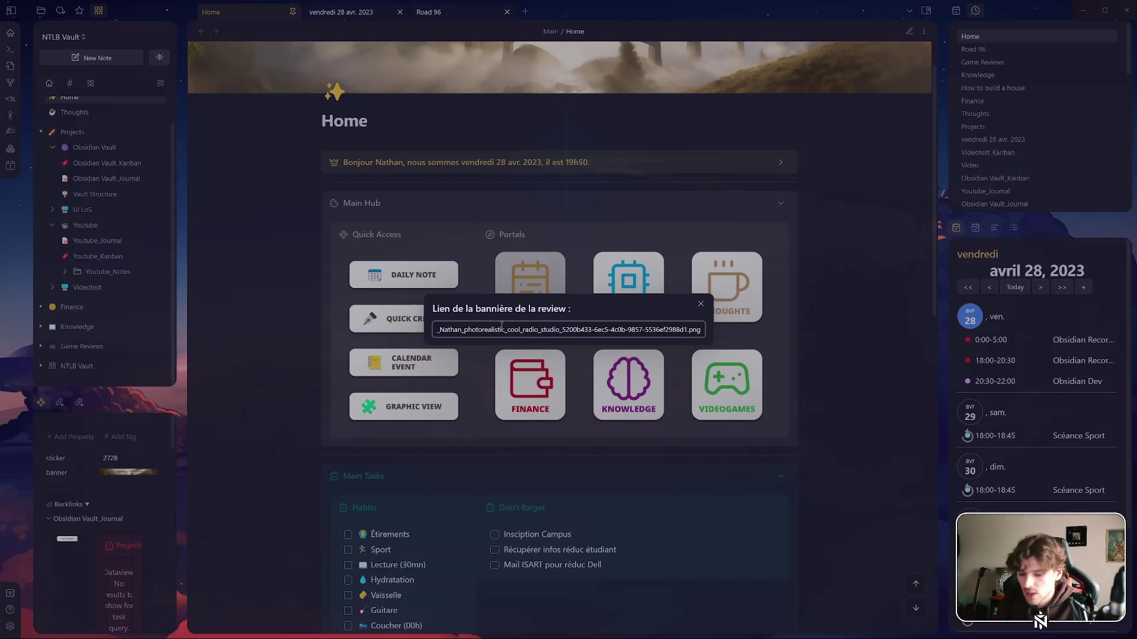
pyautogui.press('Return')
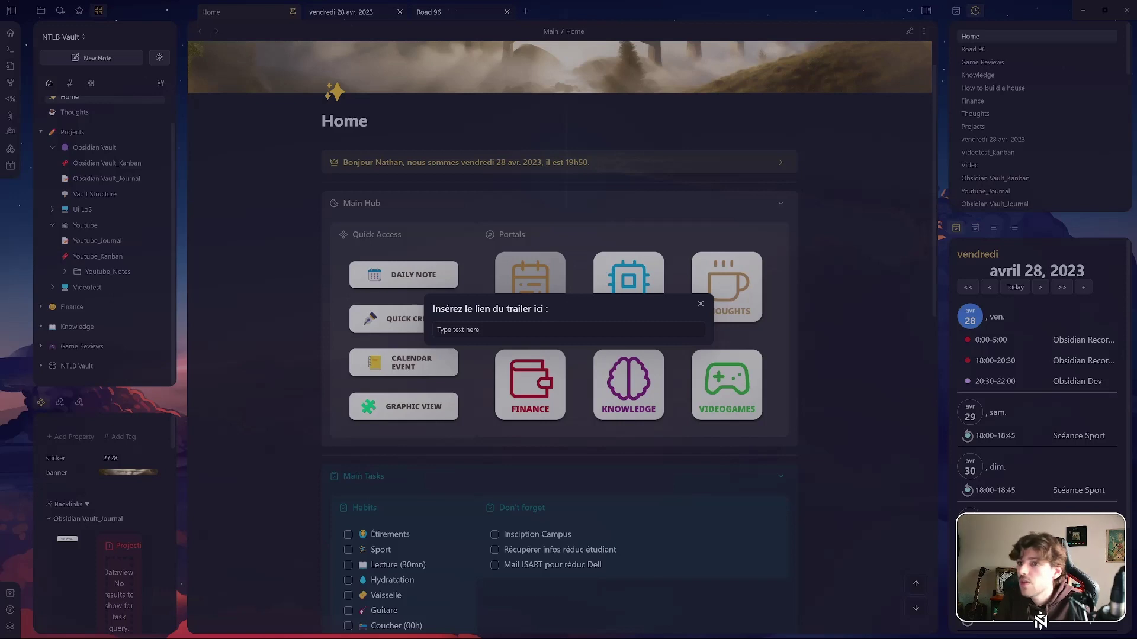
# - Replace the pasted trailer link with the shorter YouTube trailer link and submit it
pyautogui.click(494, 326)
pyautogui.write('https://www.youtube.com/watch?v=oj-t2trbUWU&pp=ygUYbW9ydGFsIGtvbWJhdCAxMCB0cmFpbGVy')
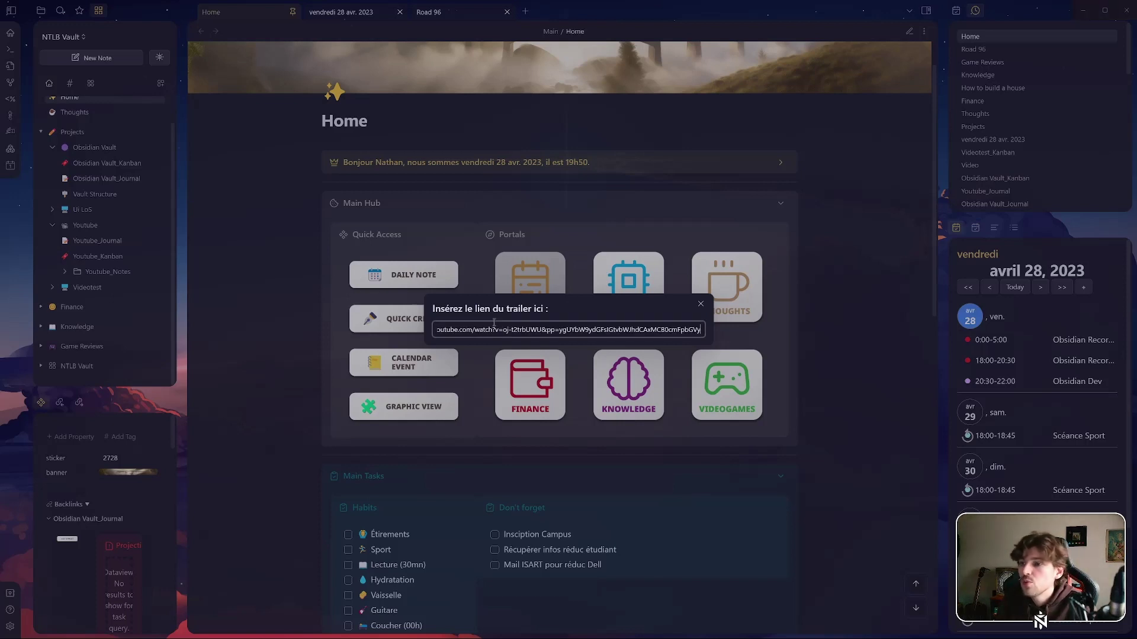
pyautogui.hotkey('ctrl', 'a')
pyautogui.press('BackSpace')
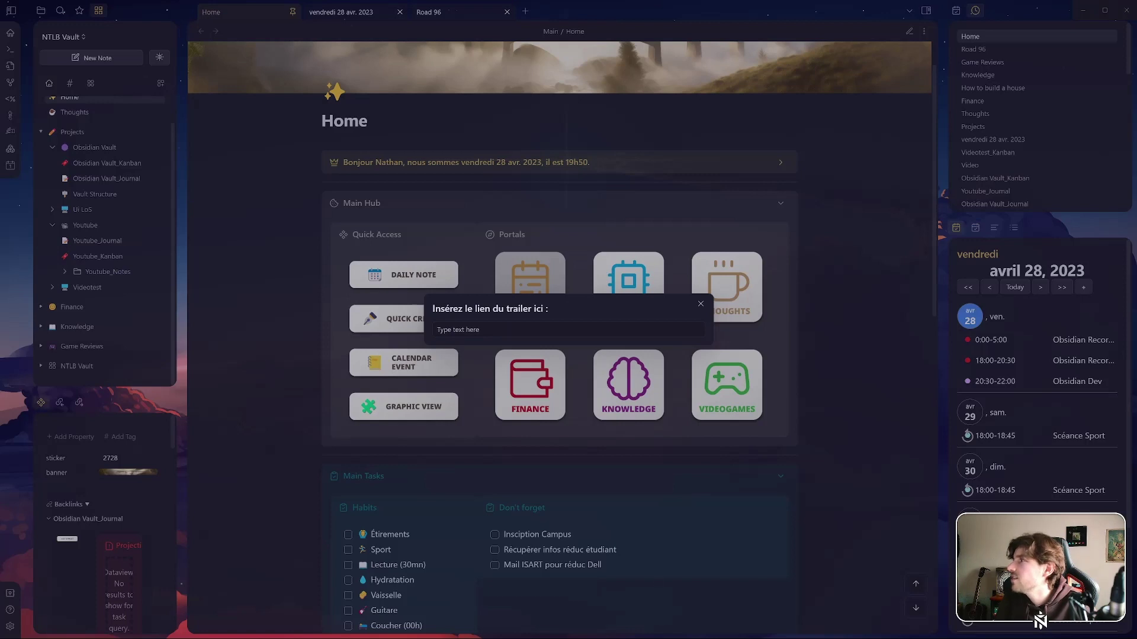
pyautogui.click(596, 327)
pyautogui.hotkey('ctrl', 'v')
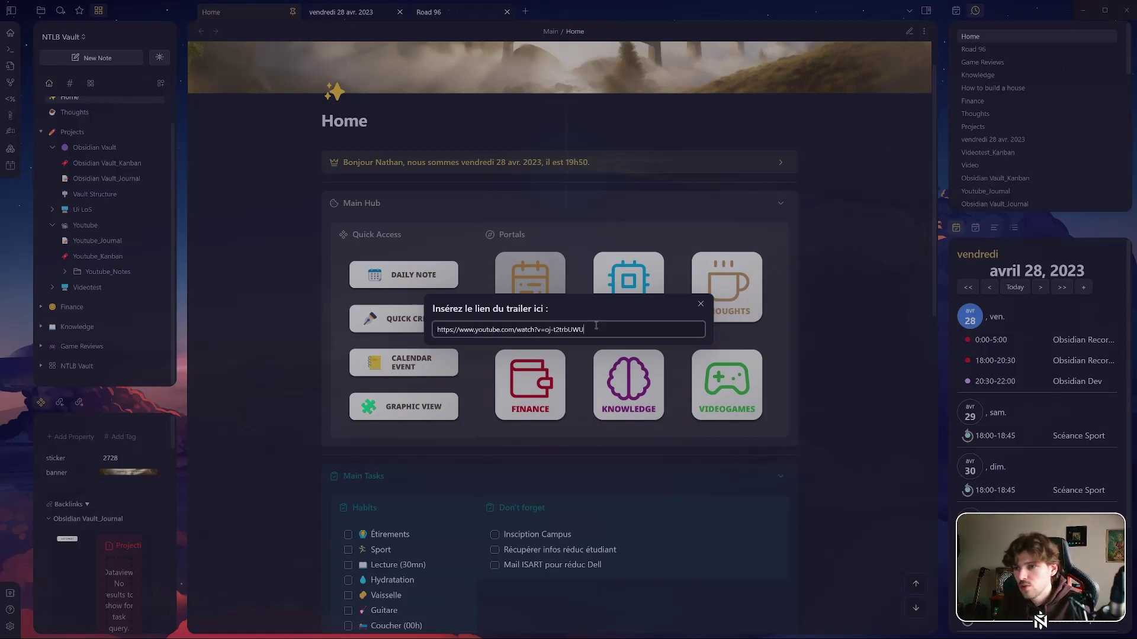
pyautogui.press('Return')
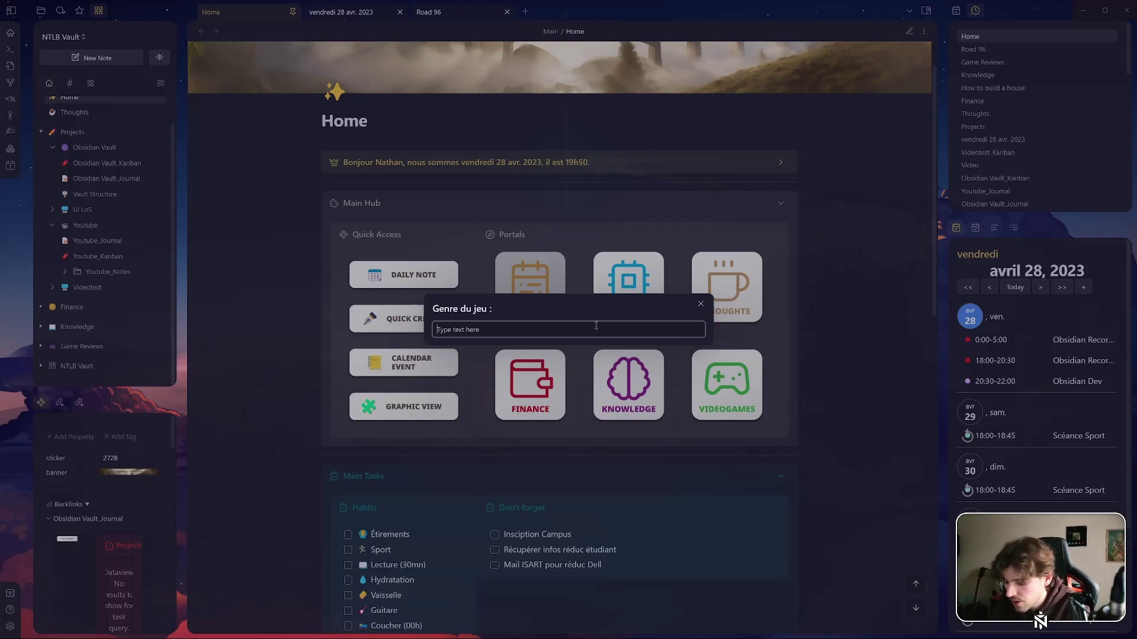
# - Set the genre to Versus Fighting and the game duration to 10h
pyautogui.write('V')
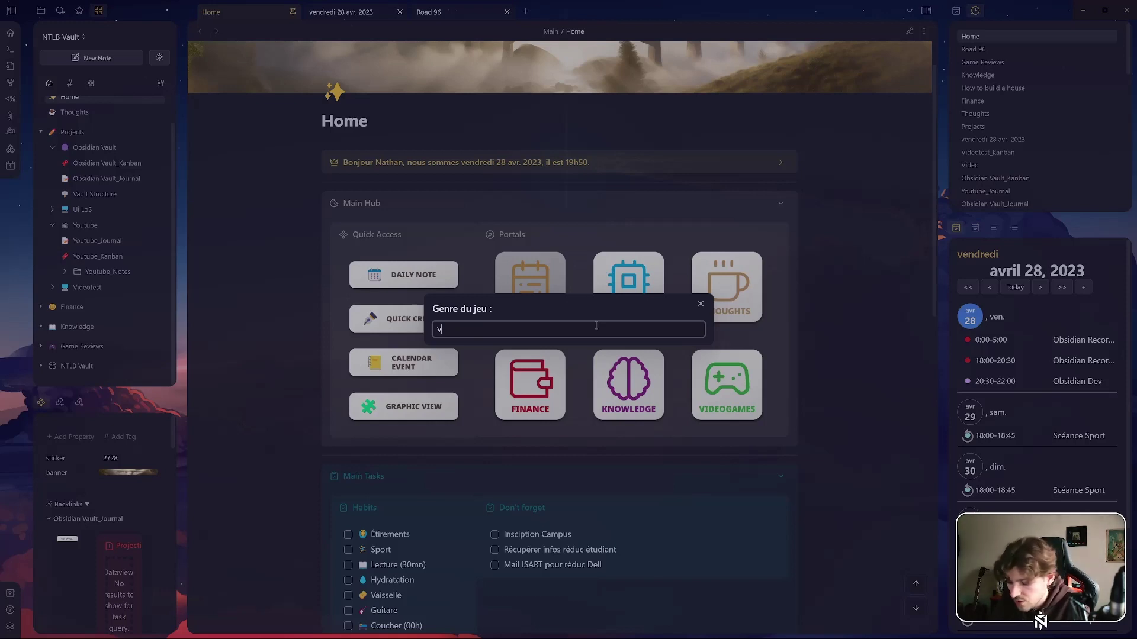
pyautogui.write('ersus Fight')
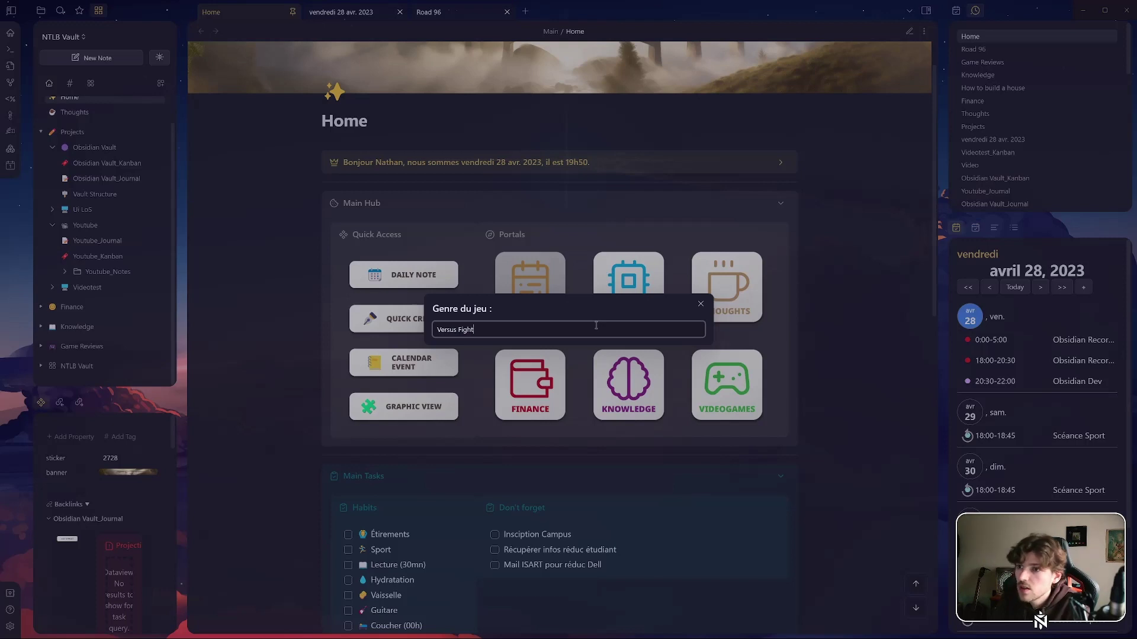
pyautogui.write('ing')
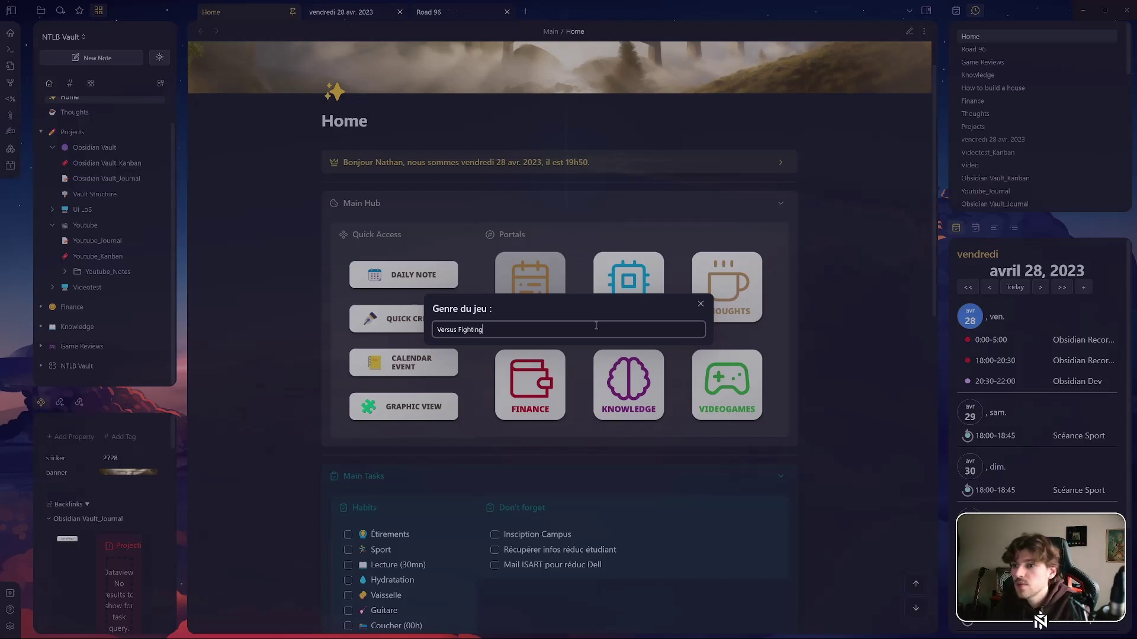
pyautogui.press('Return')
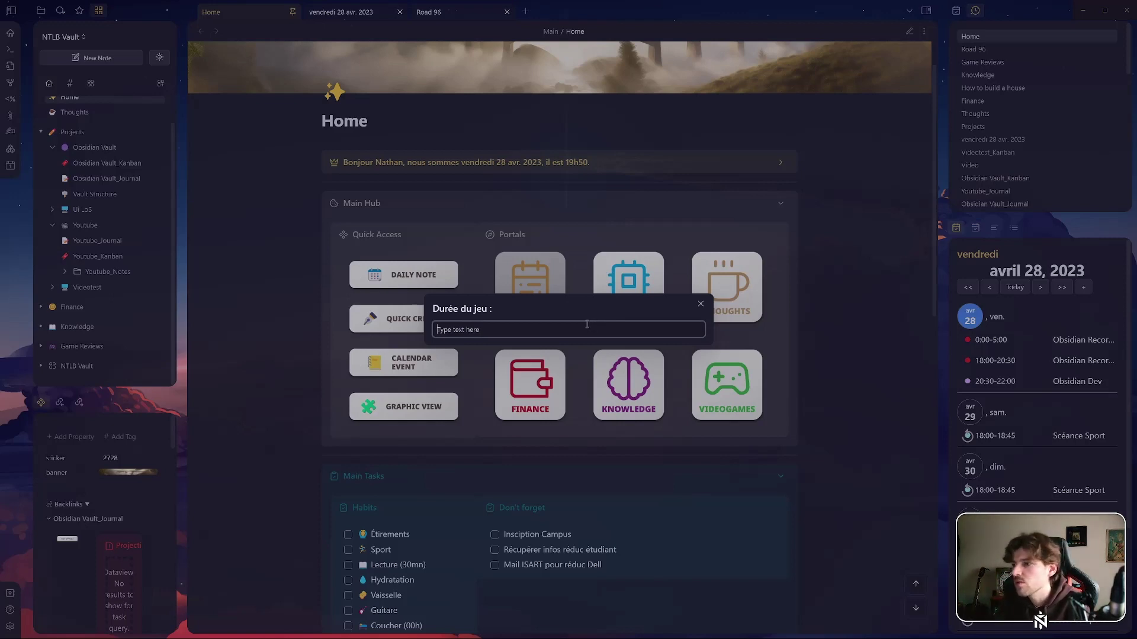
pyautogui.write('10')
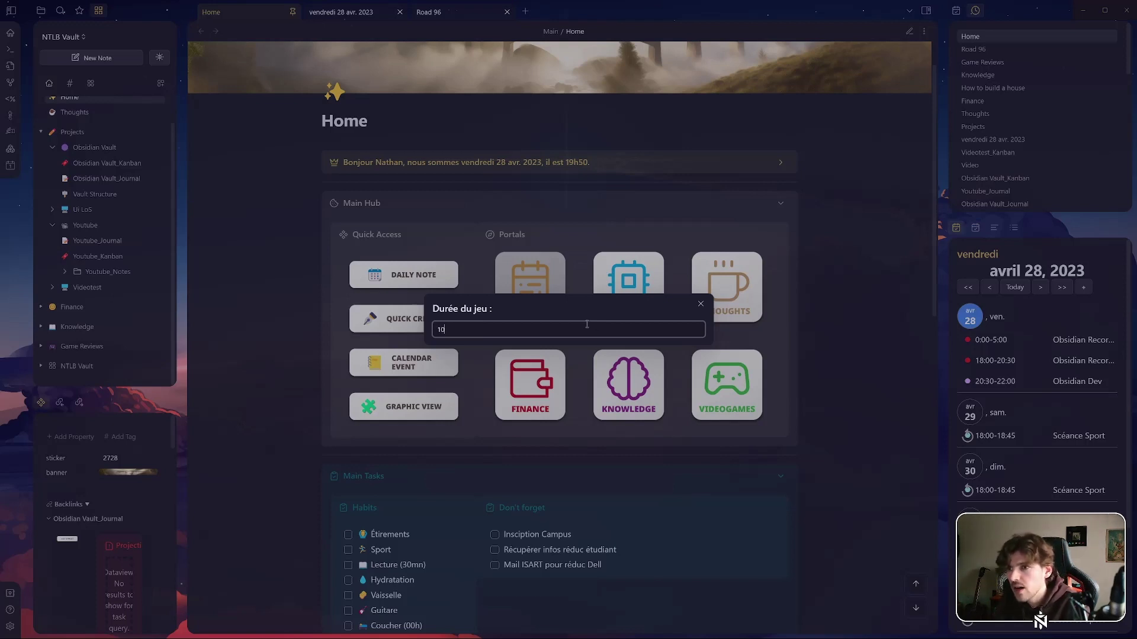
pyautogui.write(' h')
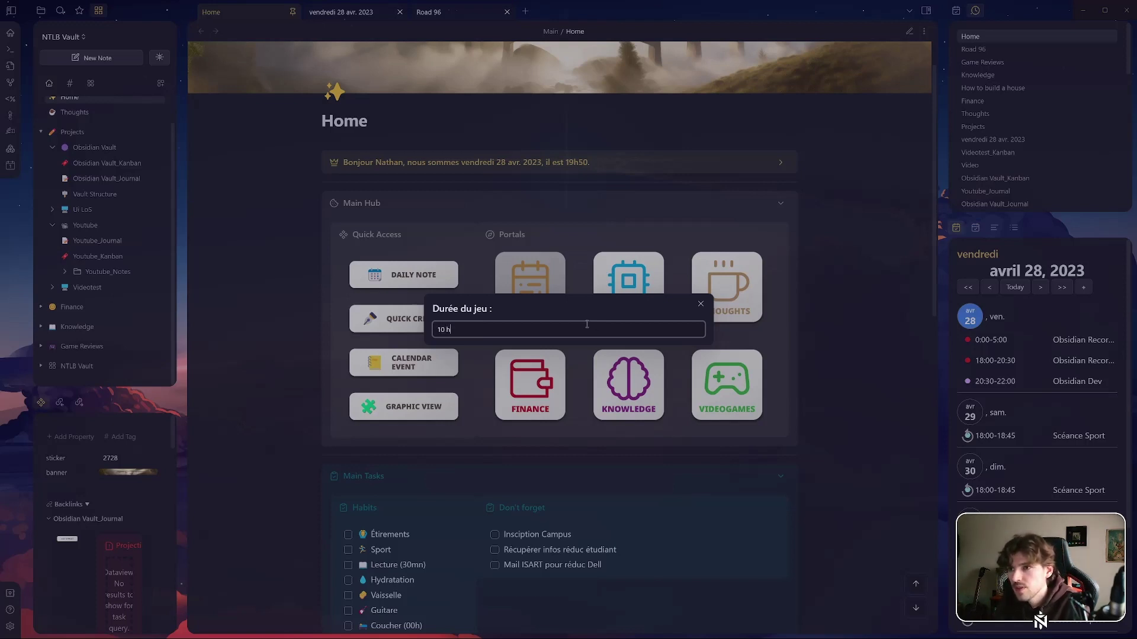
pyautogui.press('BackSpace')
pyautogui.press('BackSpace')
pyautogui.write('h')
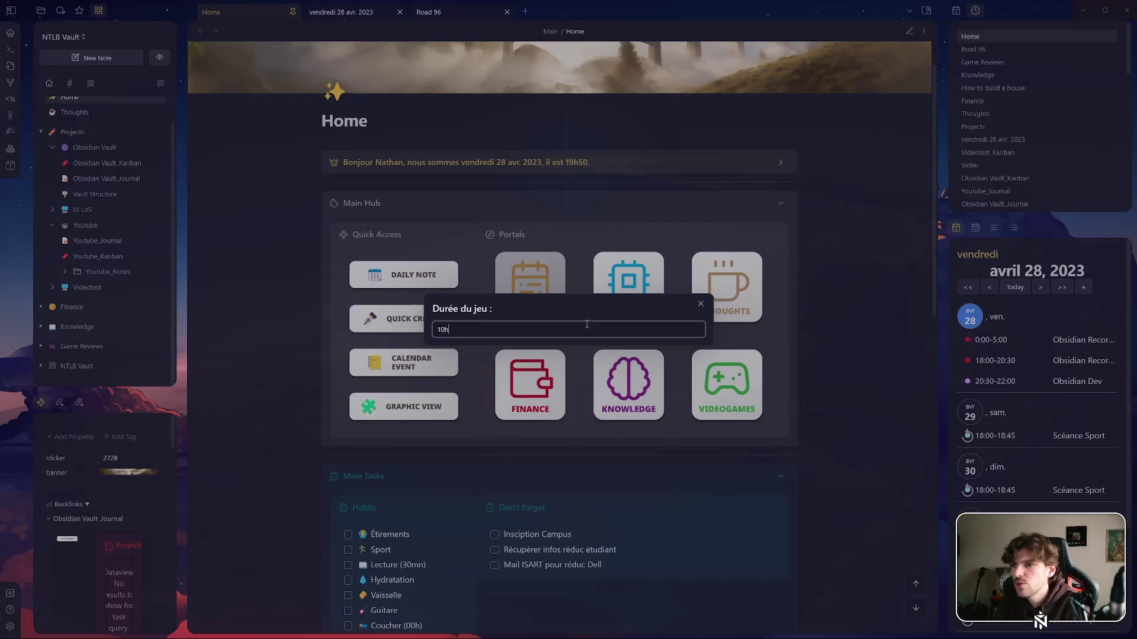
pyautogui.press('Return')
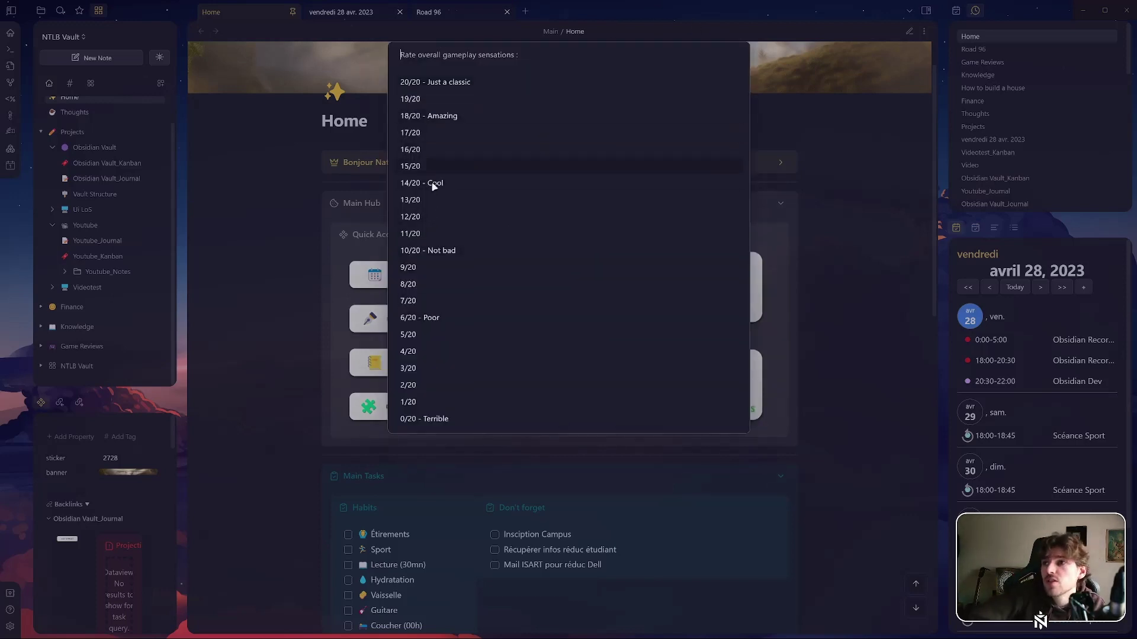
# - Score every criterion from gameplay sensations to HUD design, producing the 13.8/20 review
pyautogui.click(487, 115)
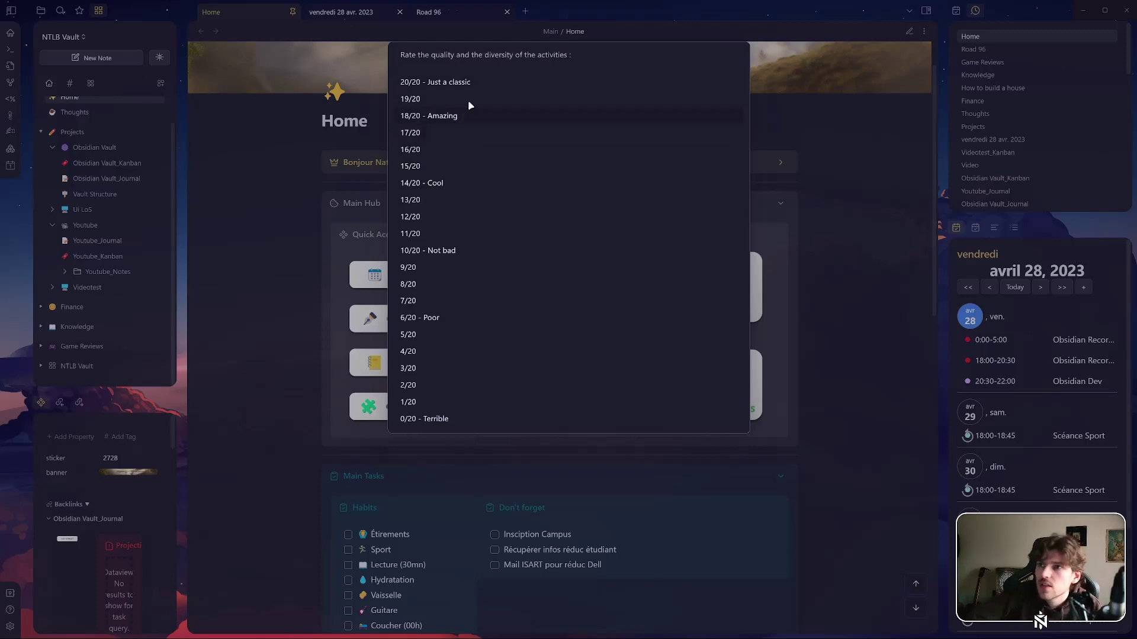
pyautogui.click(527, 183)
pyautogui.click(528, 127)
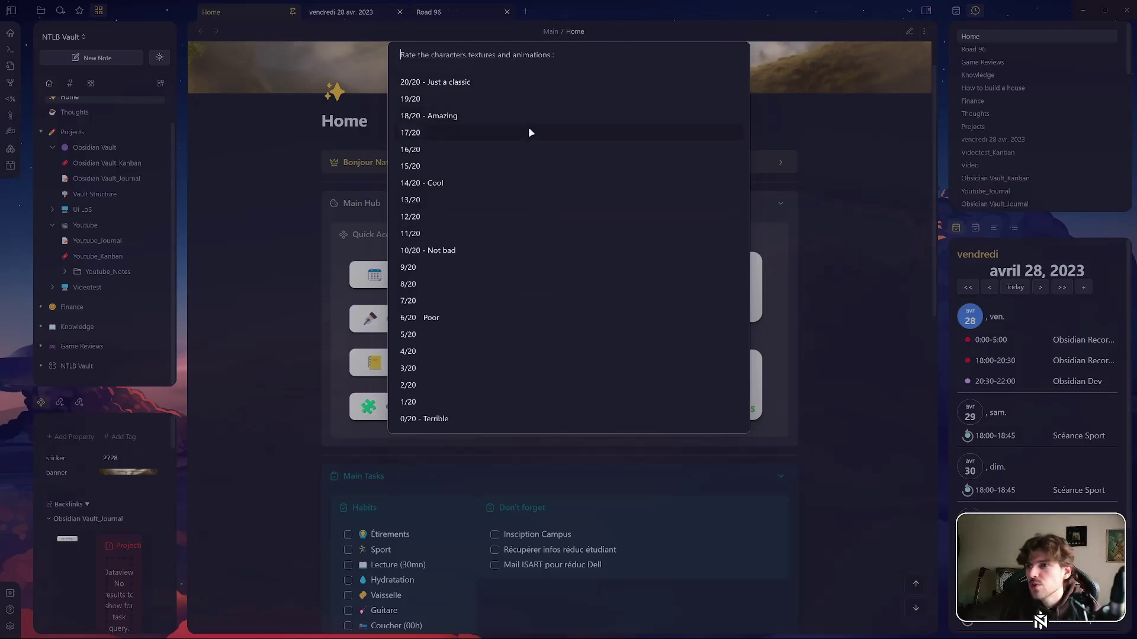
pyautogui.click(525, 297)
pyautogui.click(527, 137)
pyautogui.click(541, 191)
pyautogui.click(541, 195)
pyautogui.click(540, 296)
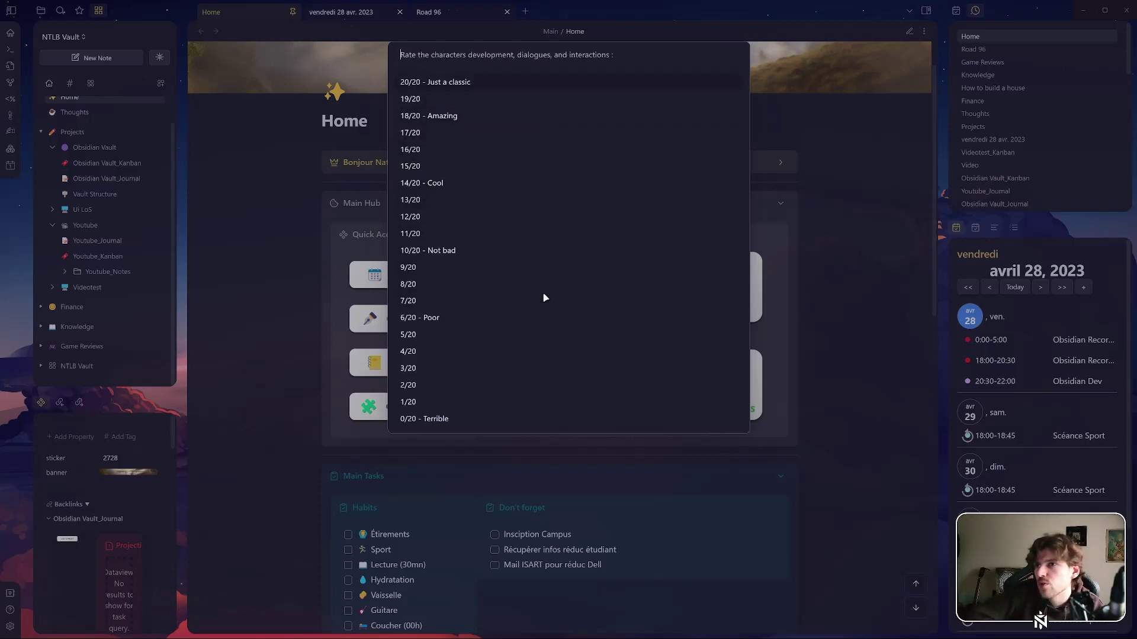
pyautogui.click(534, 168)
pyautogui.click(534, 237)
pyautogui.click(532, 207)
pyautogui.click(529, 171)
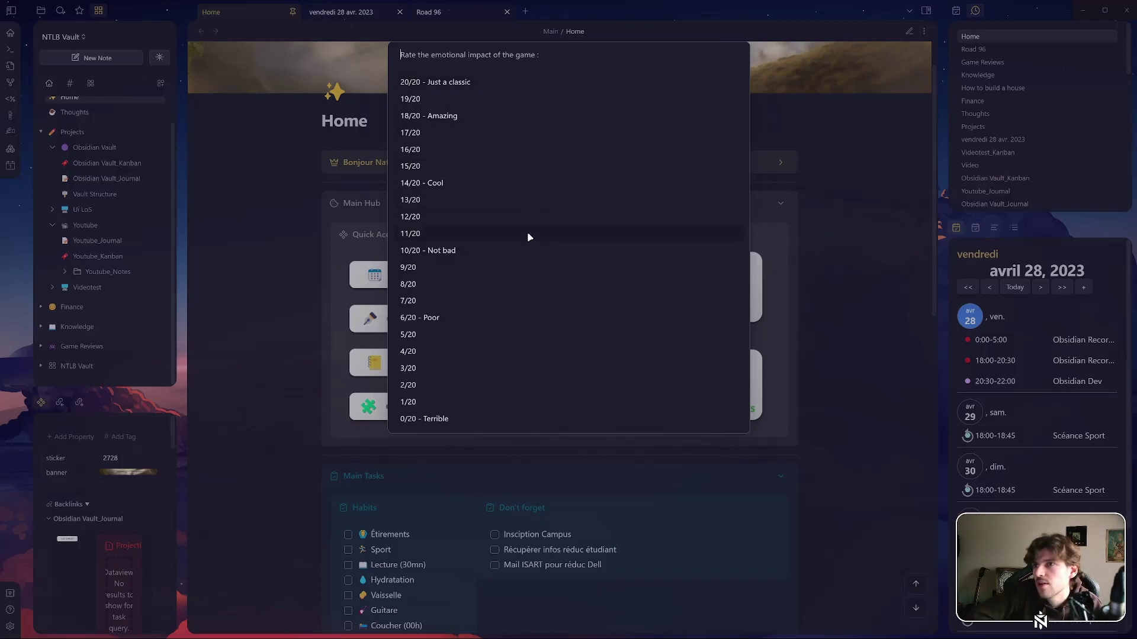
pyautogui.click(527, 225)
pyautogui.click(529, 154)
pyautogui.click(529, 148)
pyautogui.click(530, 213)
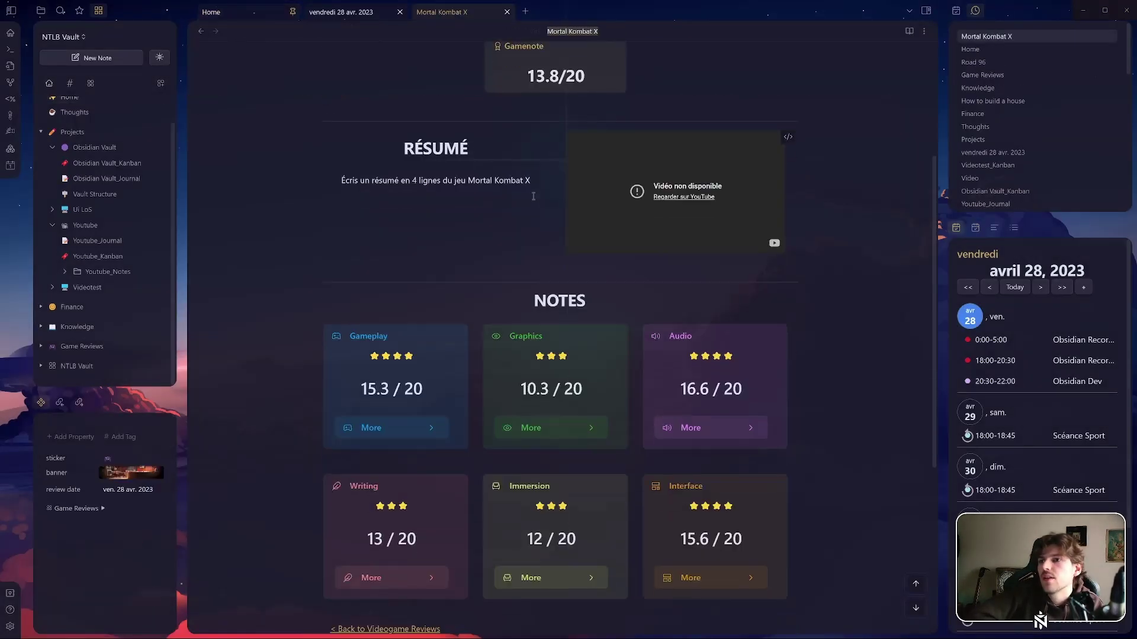
pyautogui.scroll(4, 533, 195)
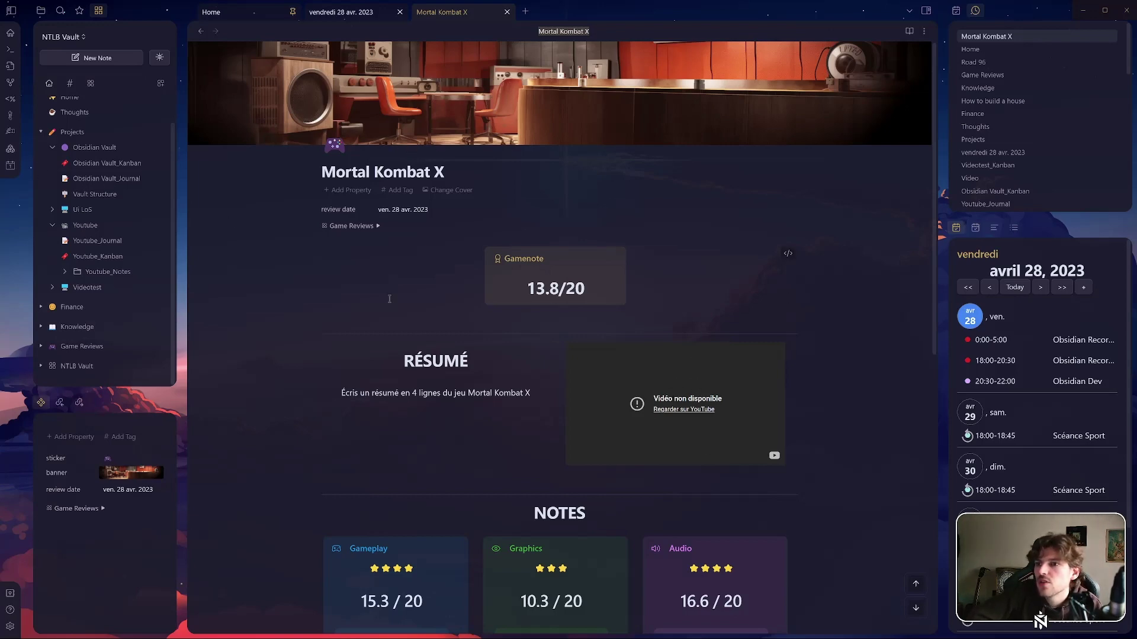
pyautogui.scroll(-4, 410, 186)
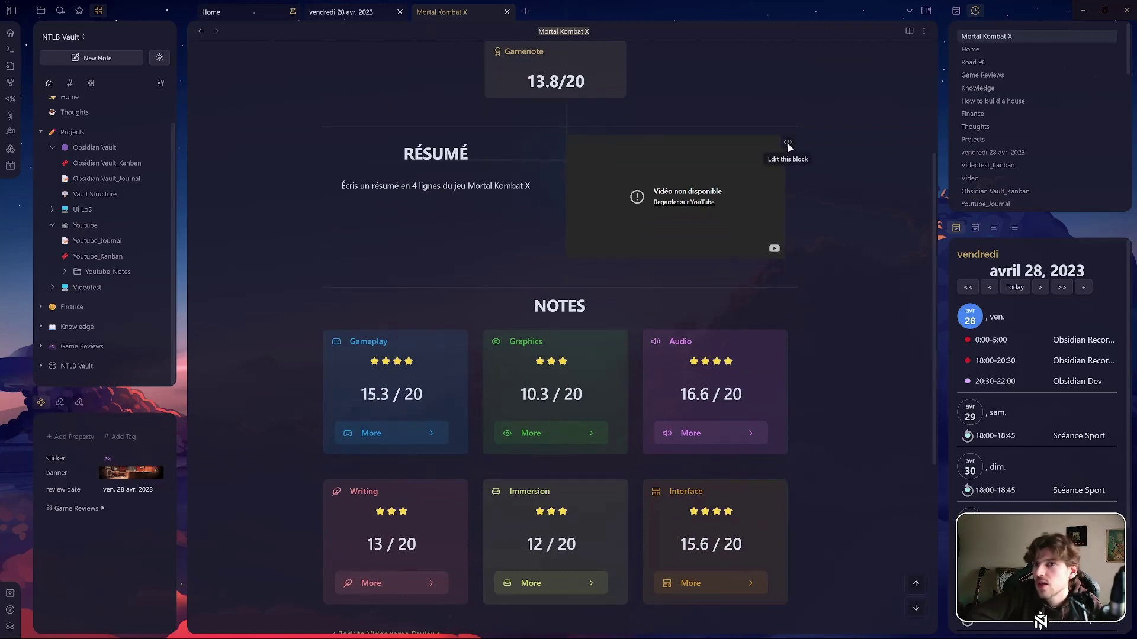
pyautogui.moveTo(788, 146); pyautogui.dragTo(692, 176)
pyautogui.click(342, 187)
# - Select the Résumé prompt in the callout source and generate a Mortal Kombat X summary with Text Generator
pyautogui.click(691, 176)
pyautogui.moveTo(779, 136); pyautogui.dragTo(742, 185)
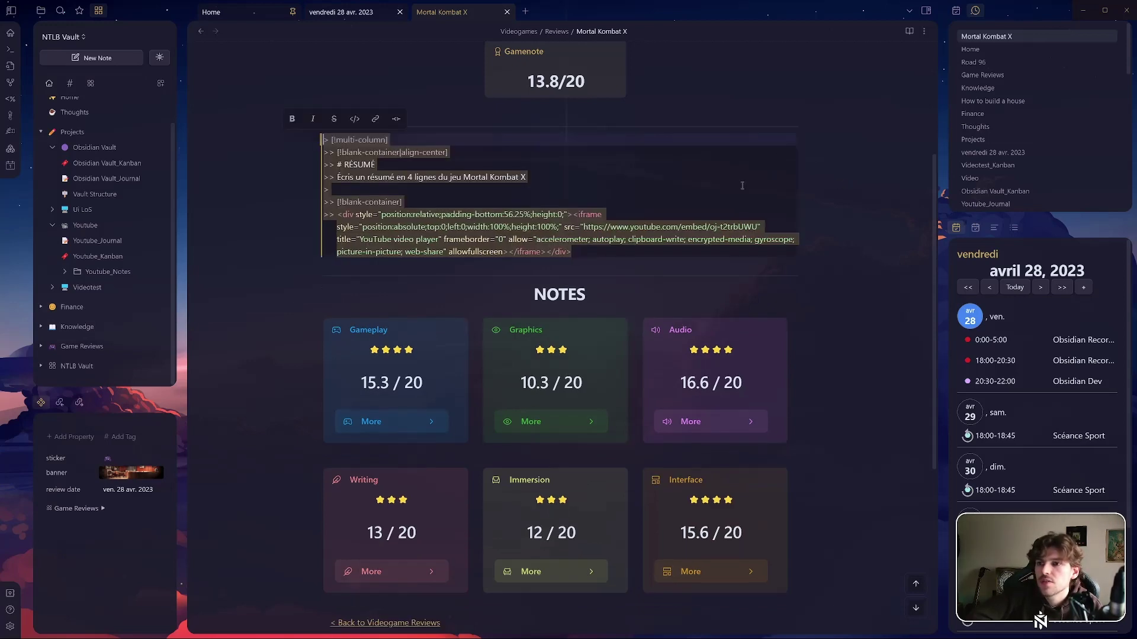
pyautogui.click(470, 184)
pyautogui.moveTo(534, 176); pyautogui.dragTo(336, 177)
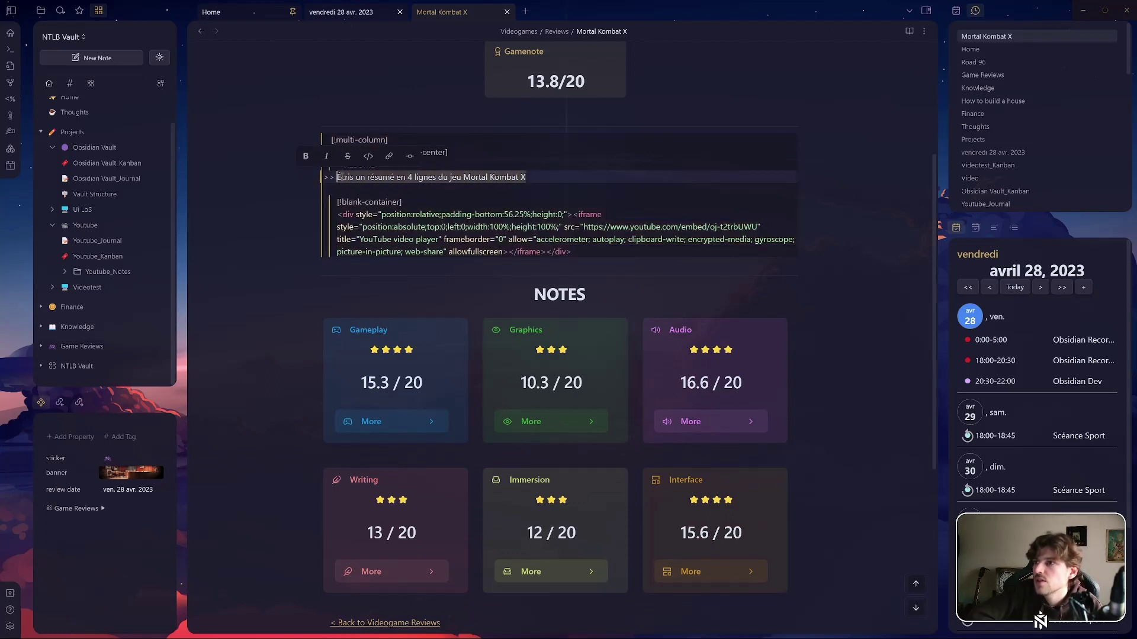
pyautogui.click(12, 136)
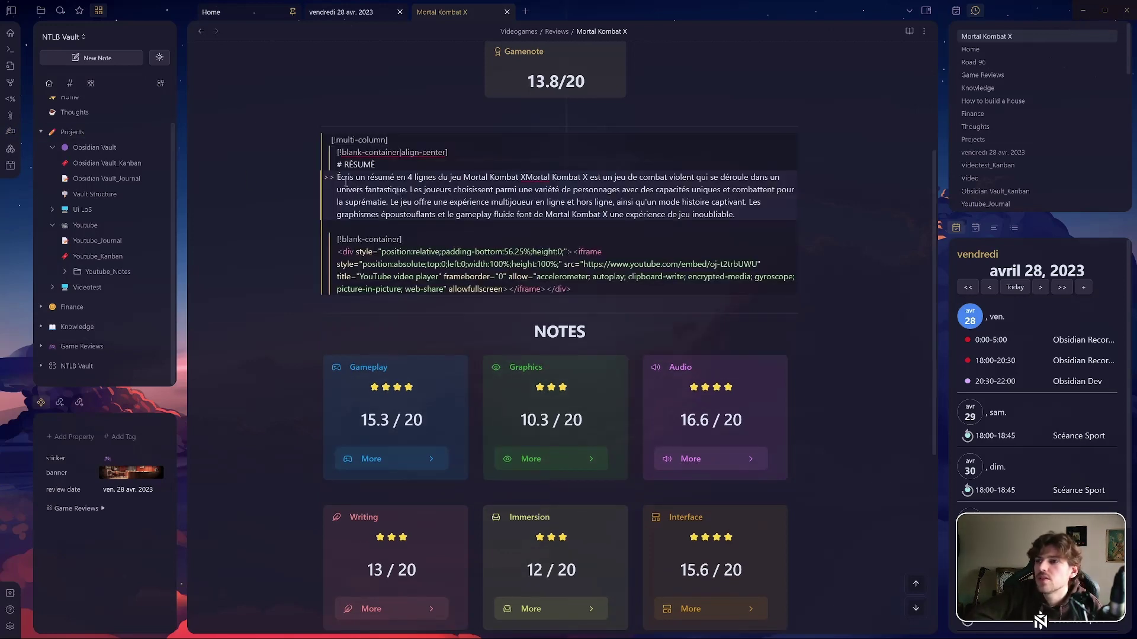
# - Delete the leftover prompt sentence so the Résumé shows only the generated French summary
pyautogui.moveTo(337, 178); pyautogui.dragTo(525, 177)
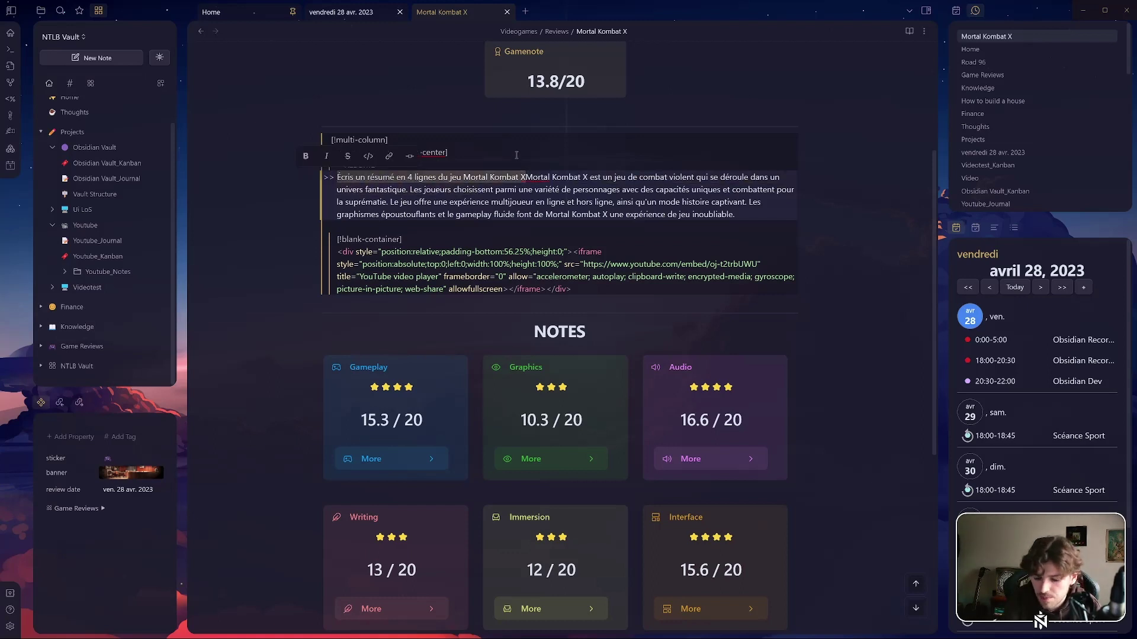
pyautogui.press('BackSpace')
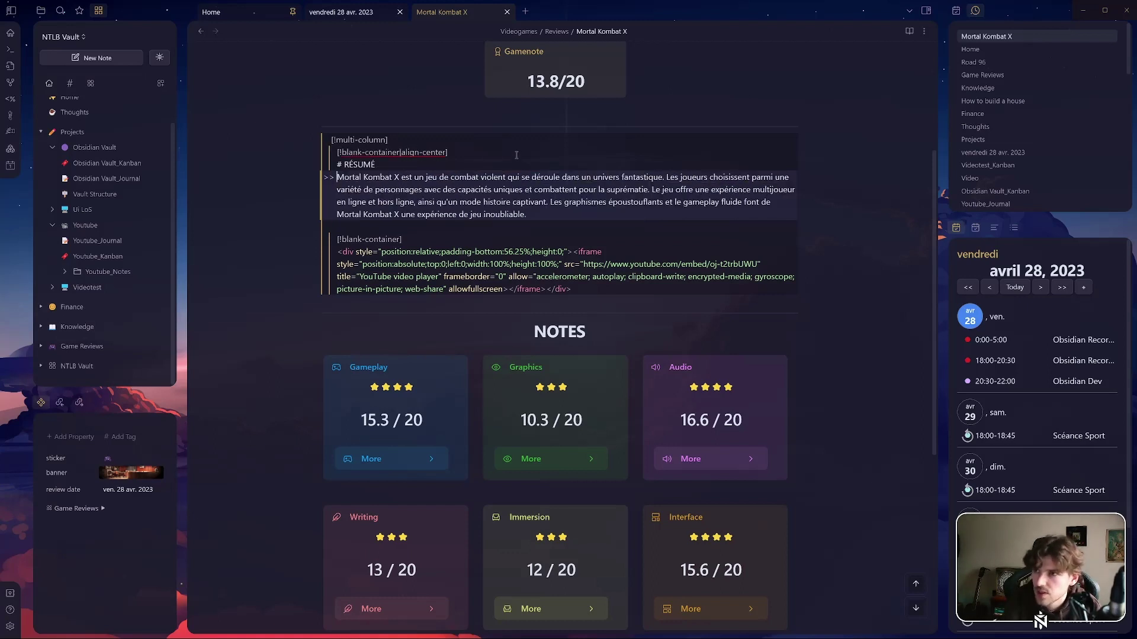
pyautogui.click(498, 297)
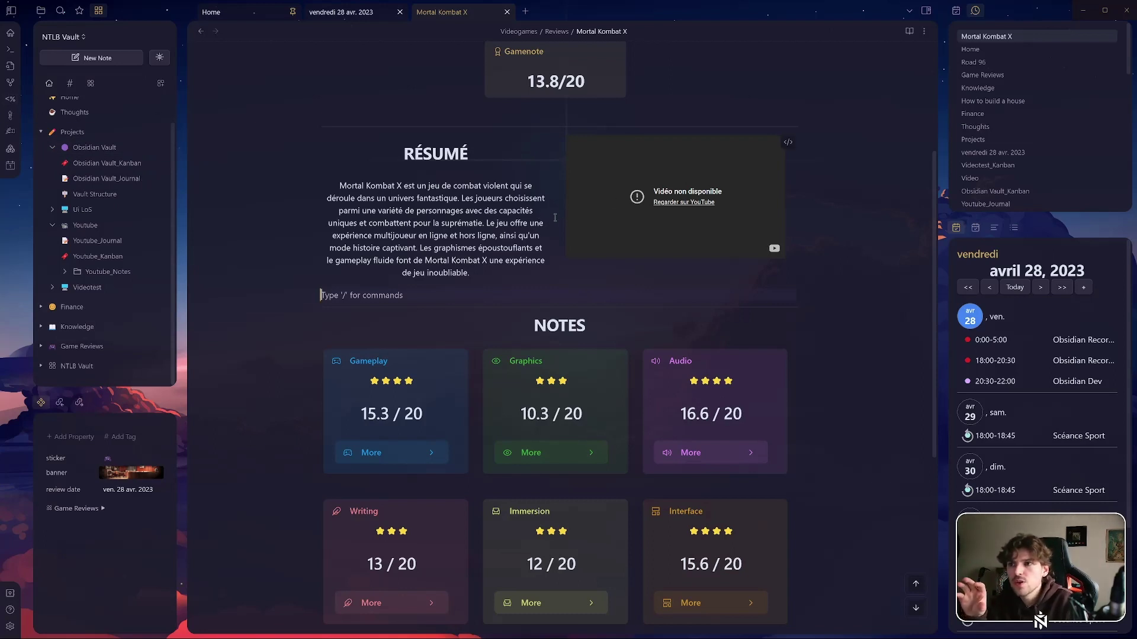
# - Tick the Sport habit on Home and confirm it in the 'vendredi 28 avr. 2023' daily note
pyautogui.scroll(-3, 715, 278)
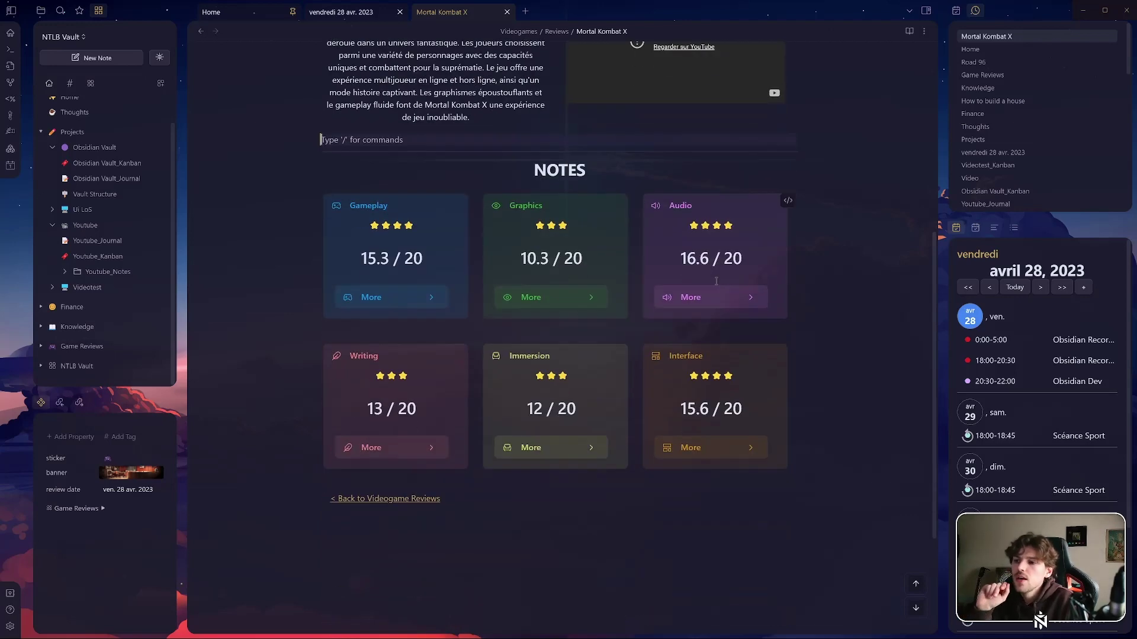
pyautogui.scroll(5, 715, 281)
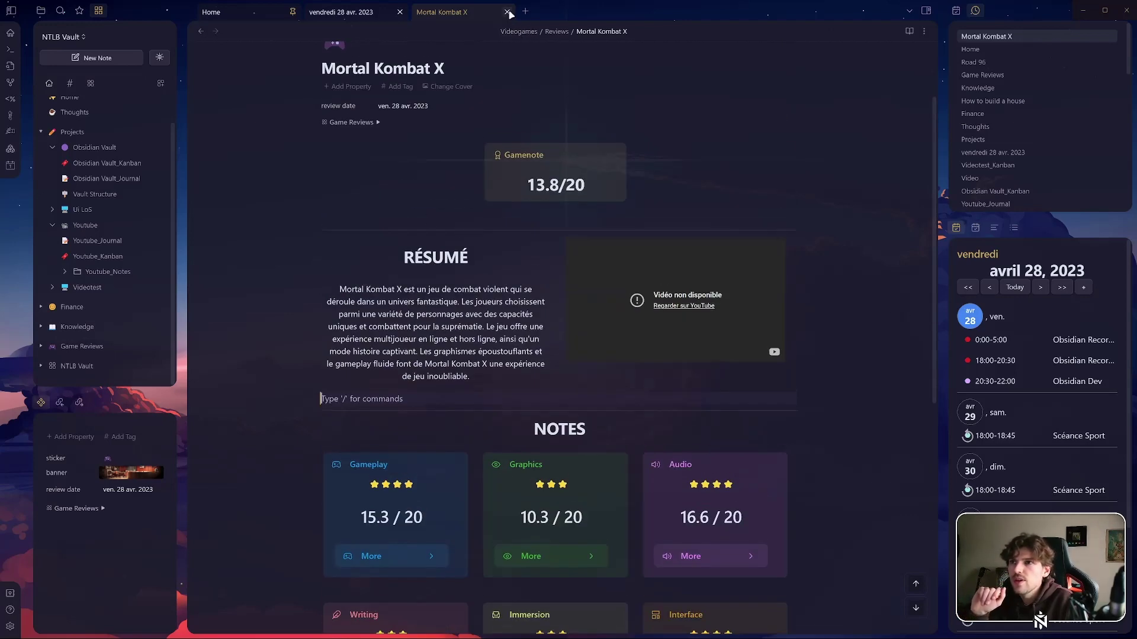
pyautogui.click(212, 13)
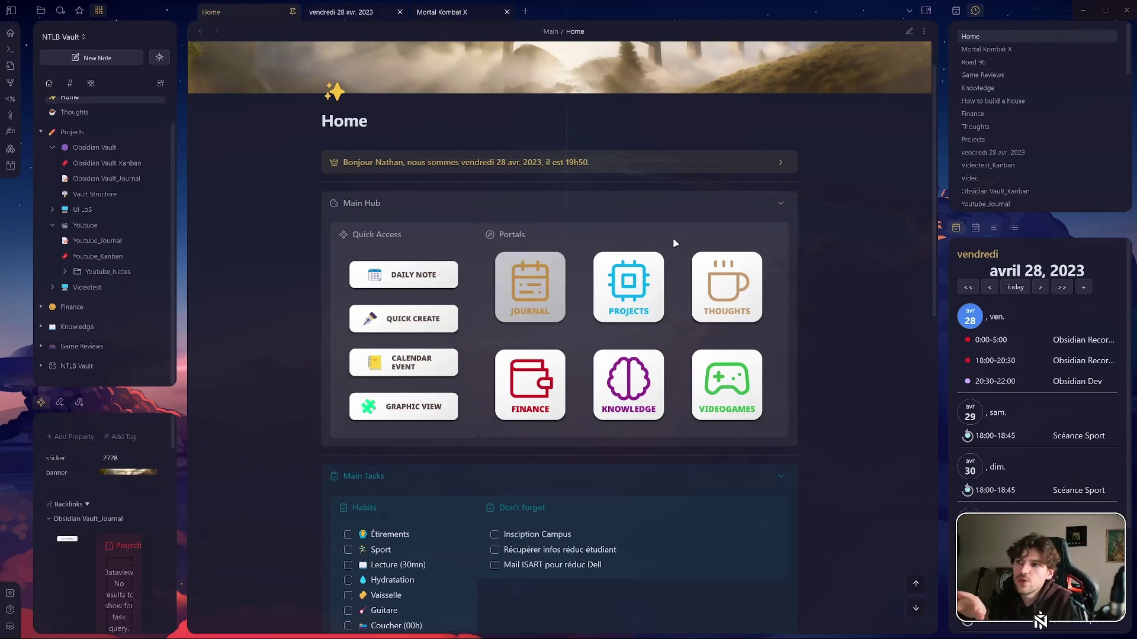
pyautogui.scroll(-3, 673, 240)
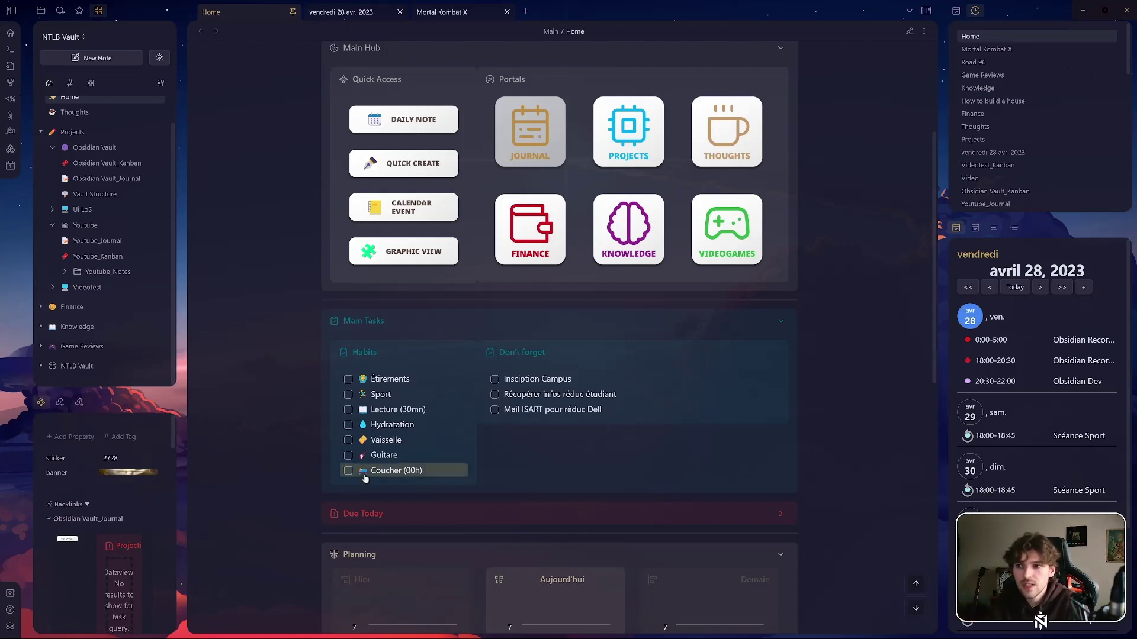
pyautogui.click(348, 395)
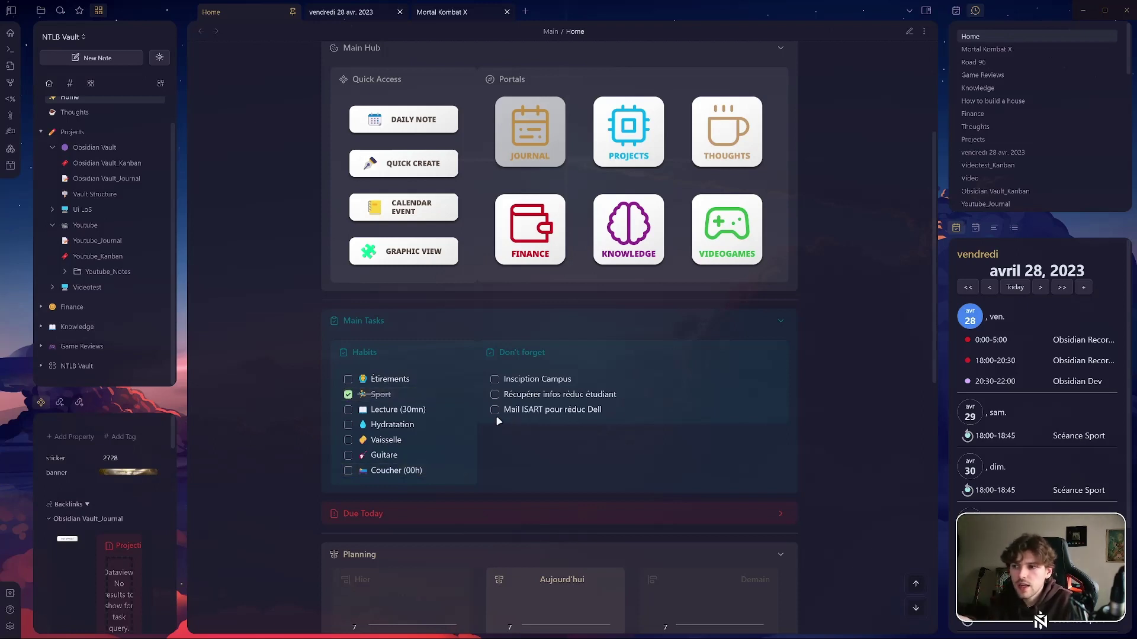
pyautogui.click(378, 9)
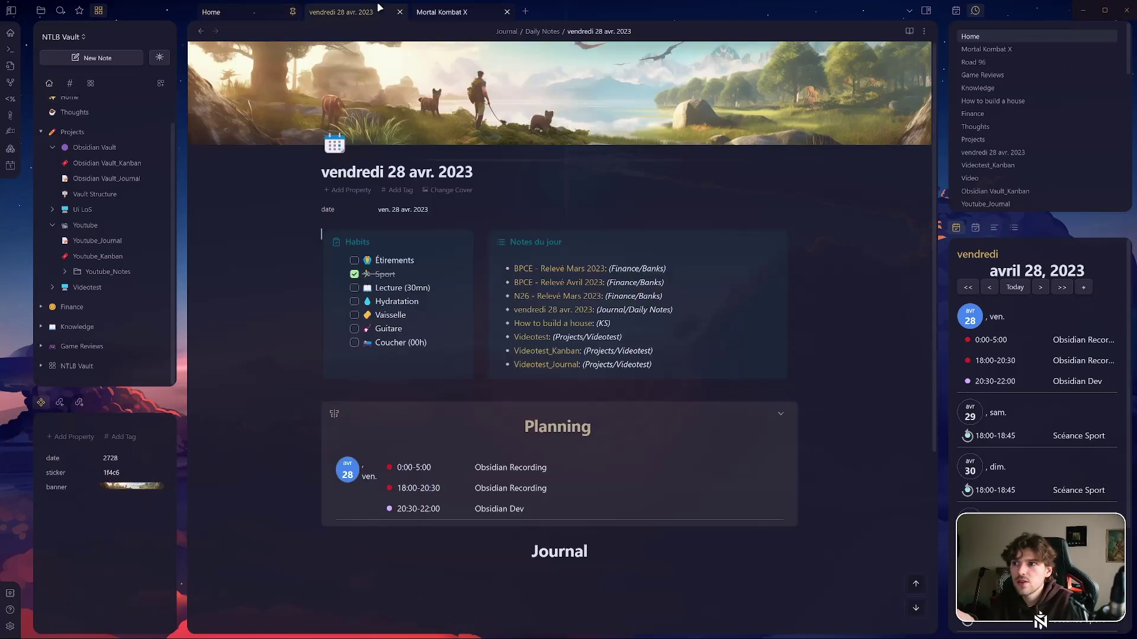
pyautogui.click(227, 13)
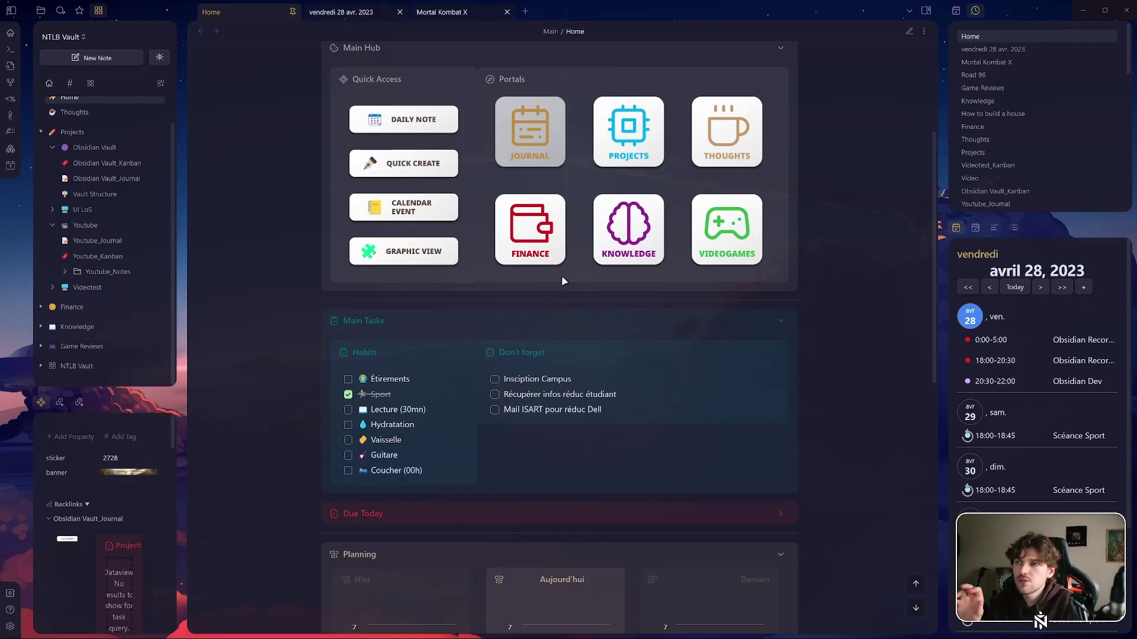
# - Reveal the four Due Today tasks and review the Planning timeline with Séance Sport and Obsidian blocks
pyautogui.scroll(-3, 699, 290)
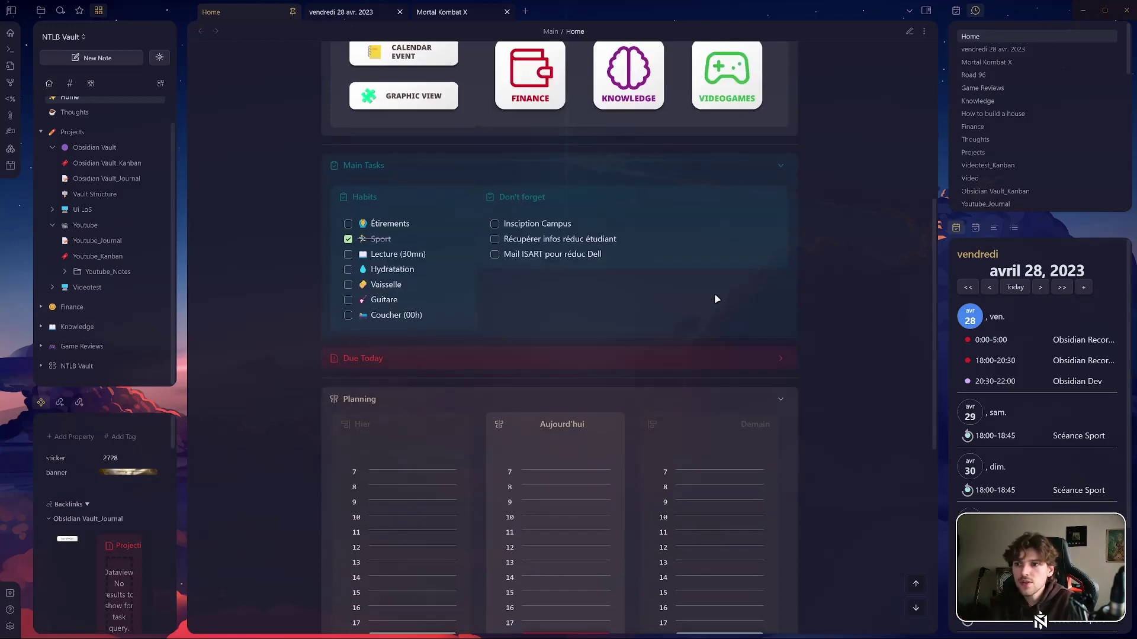
pyautogui.click(637, 359)
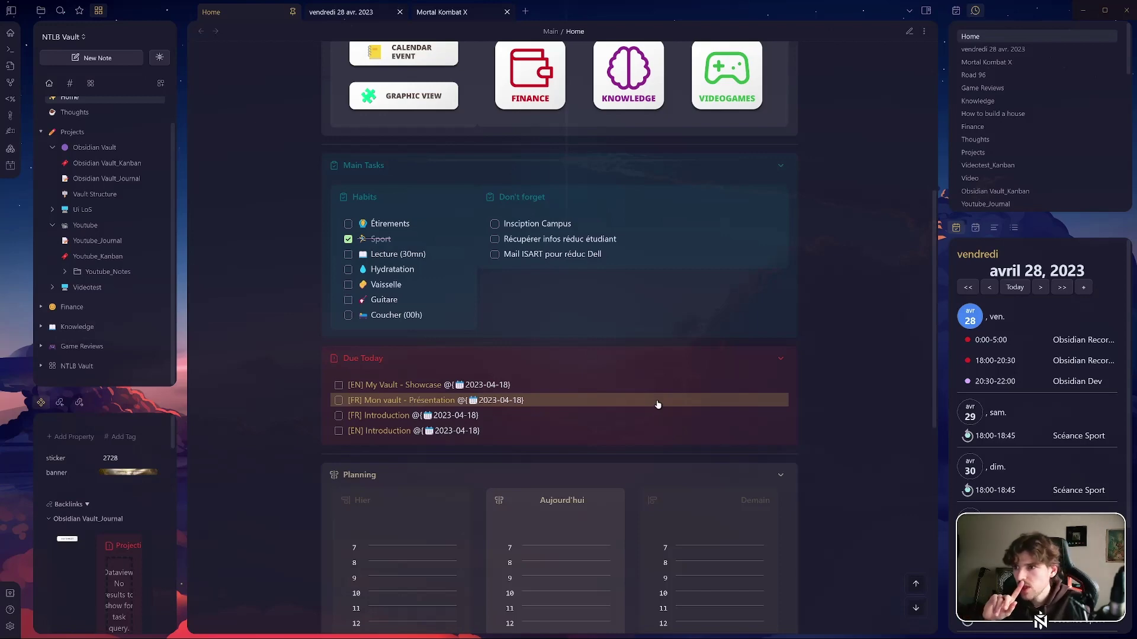
pyautogui.scroll(-3, 655, 407)
pyautogui.scroll(-3, 653, 410)
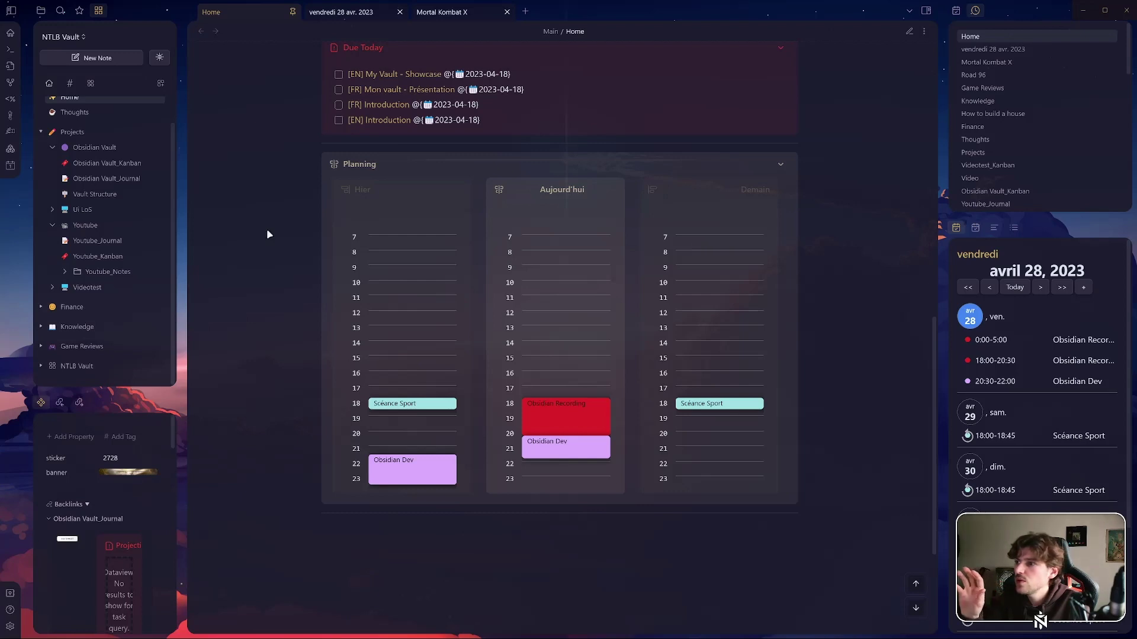
pyautogui.scroll(1, 109, 245)
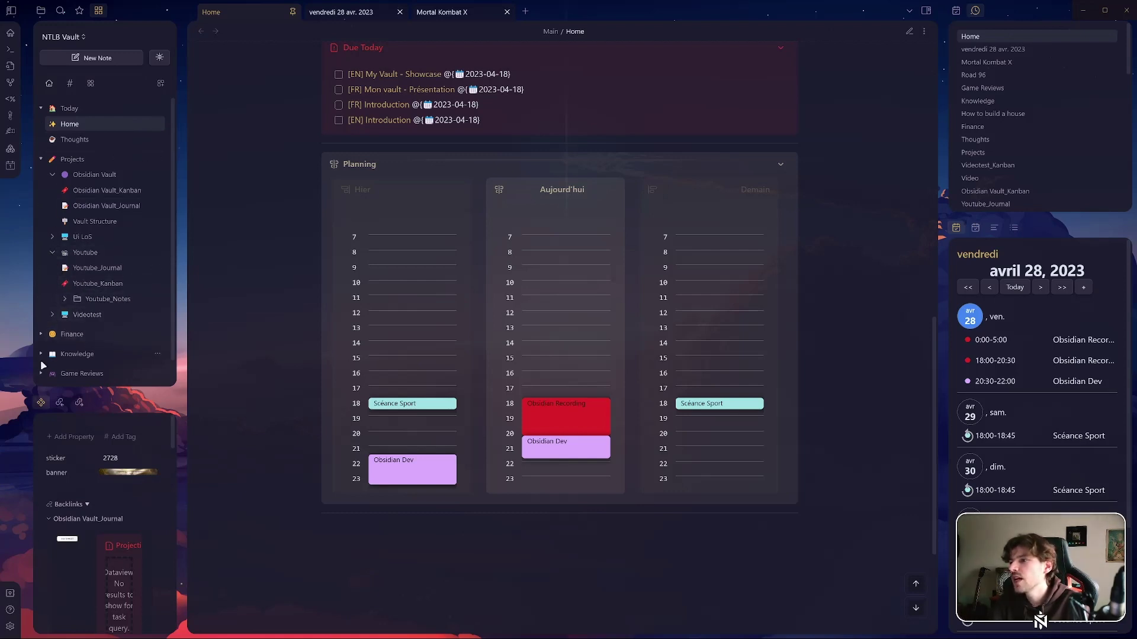
# - Collapse the Youtube folder and show the Knowledge database grouped into KS (5) and TS (3)
pyautogui.click(52, 253)
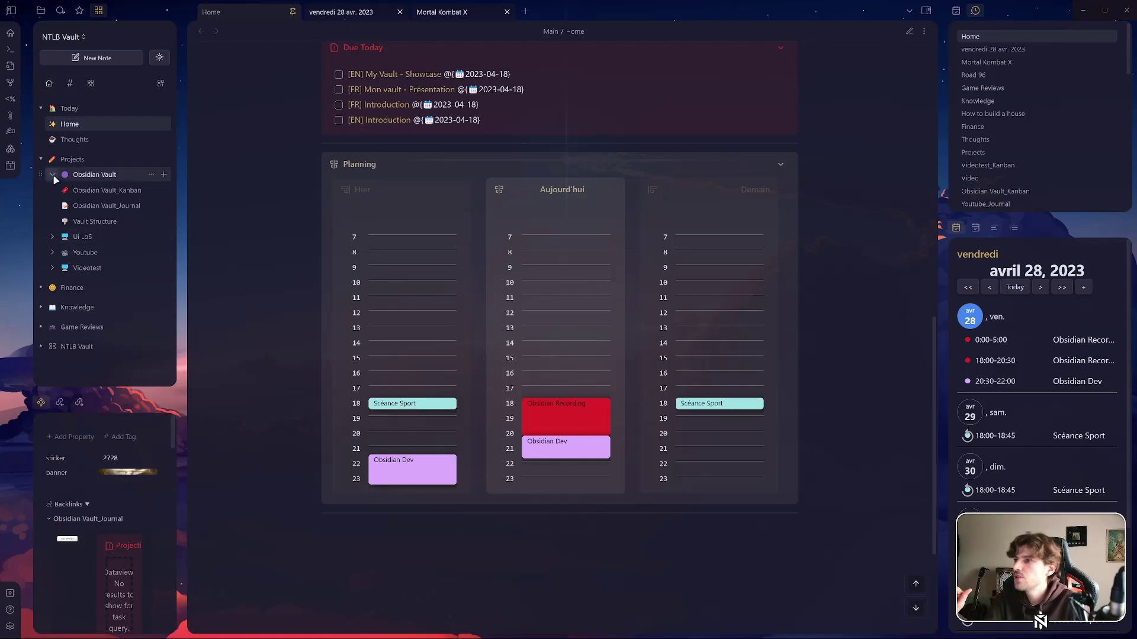
pyautogui.click(94, 307)
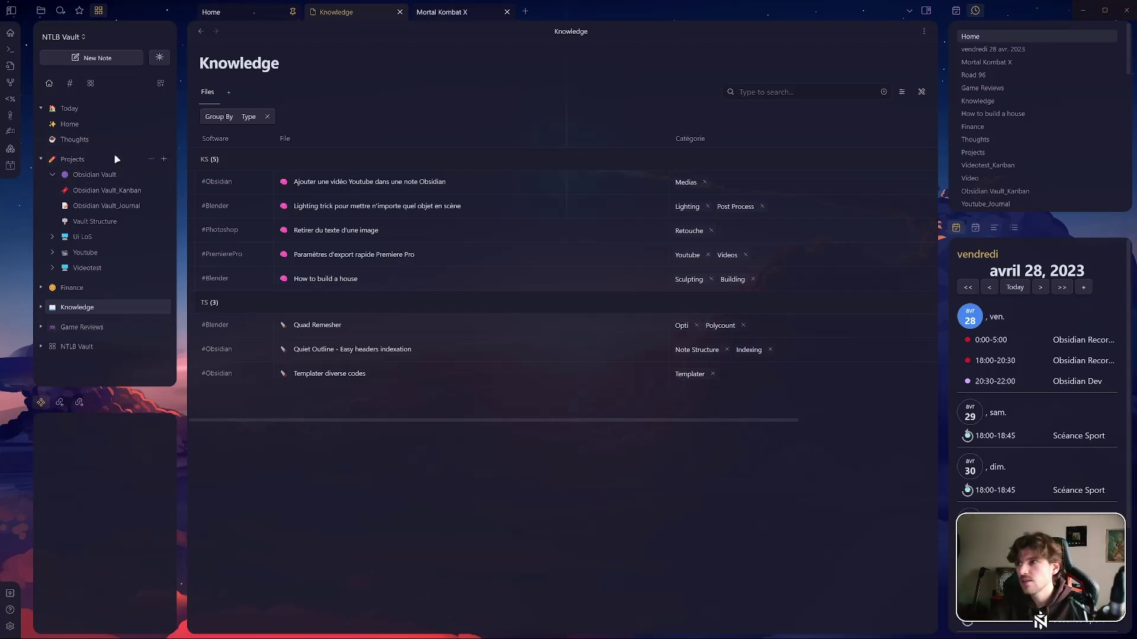
# - Browse the Projects table and the Obsidian Vault project page before returning to Home
pyautogui.click(83, 161)
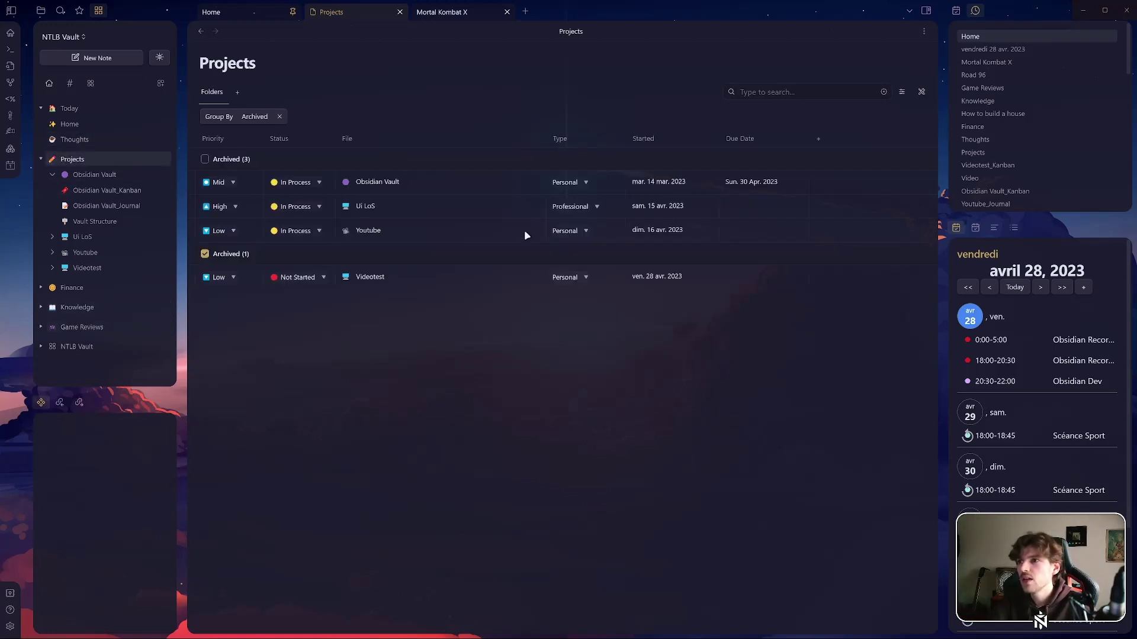
pyautogui.click(106, 175)
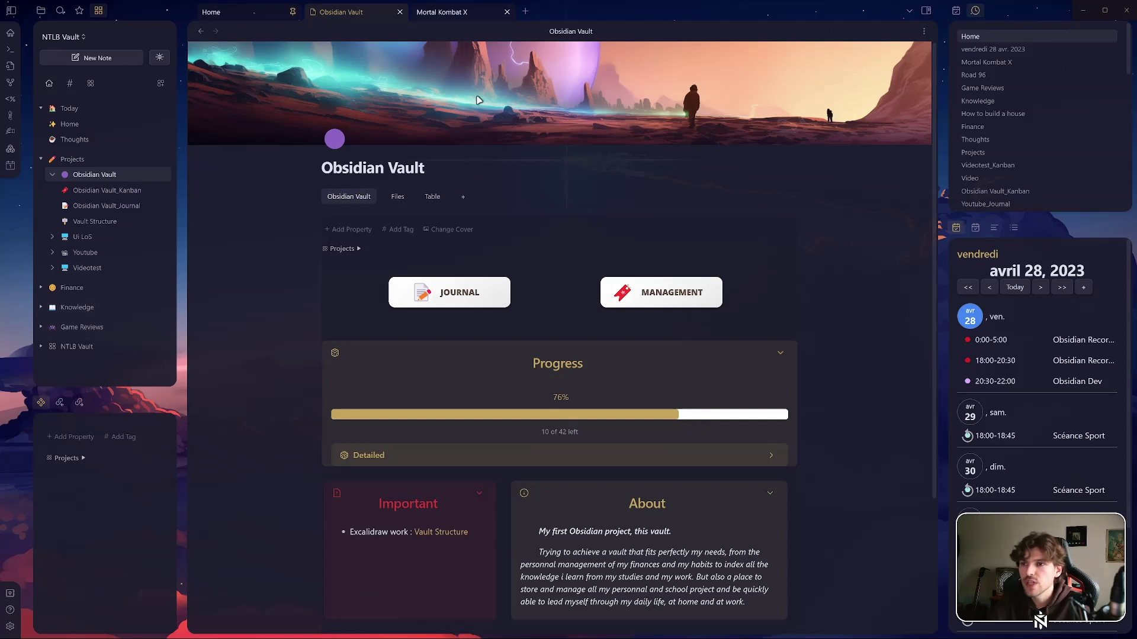
pyautogui.click(220, 13)
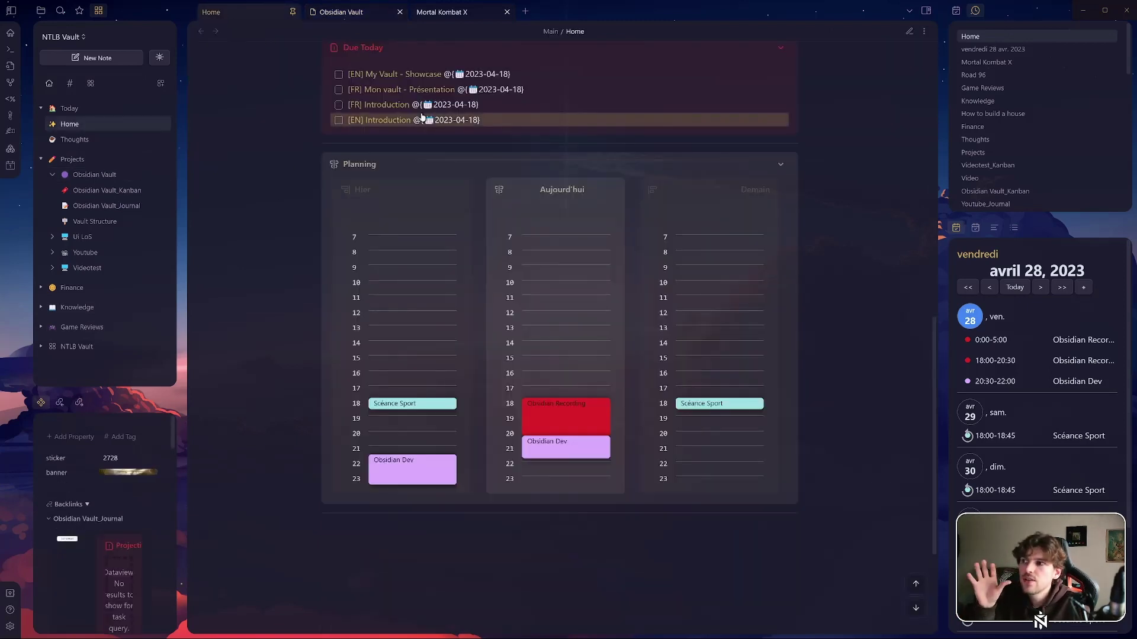
pyautogui.scroll(10, 665, 277)
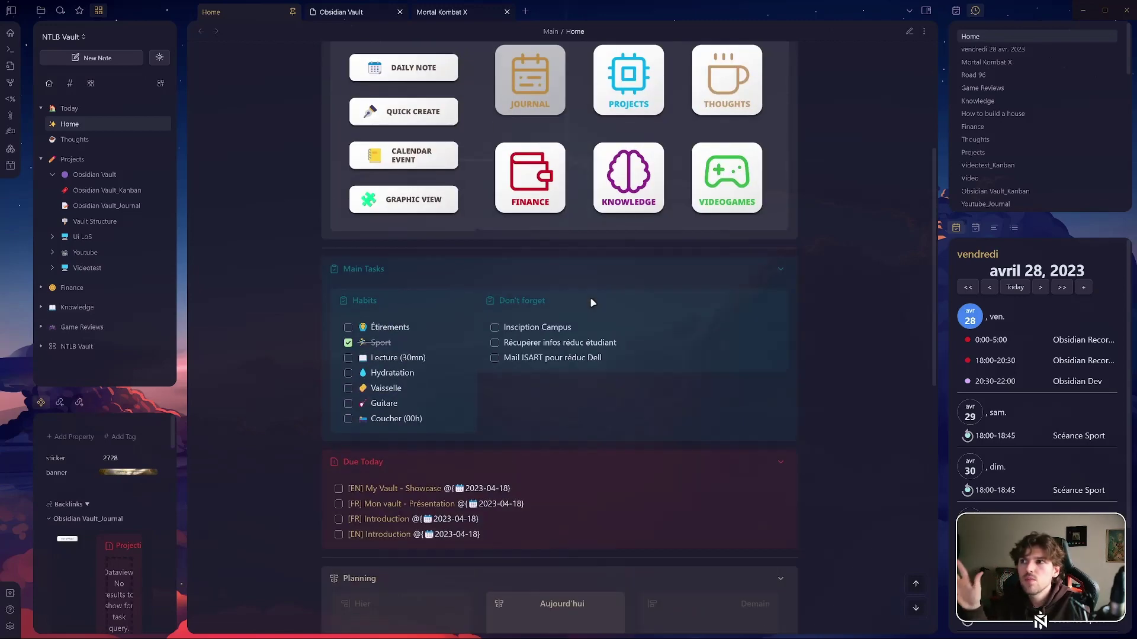